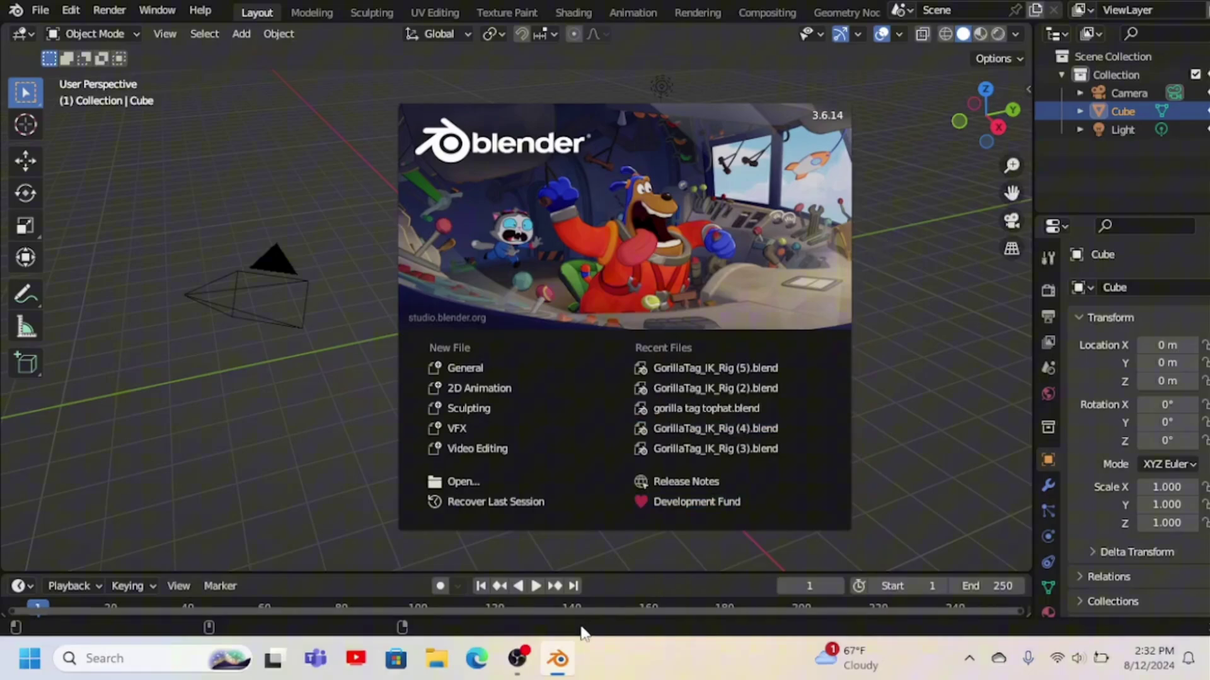
Switch to Microsoft Edge, search for "nacho engines ik rig" and go to the NachoEngine gorilla_ik_rig releases page on GitHub
click(488, 666)
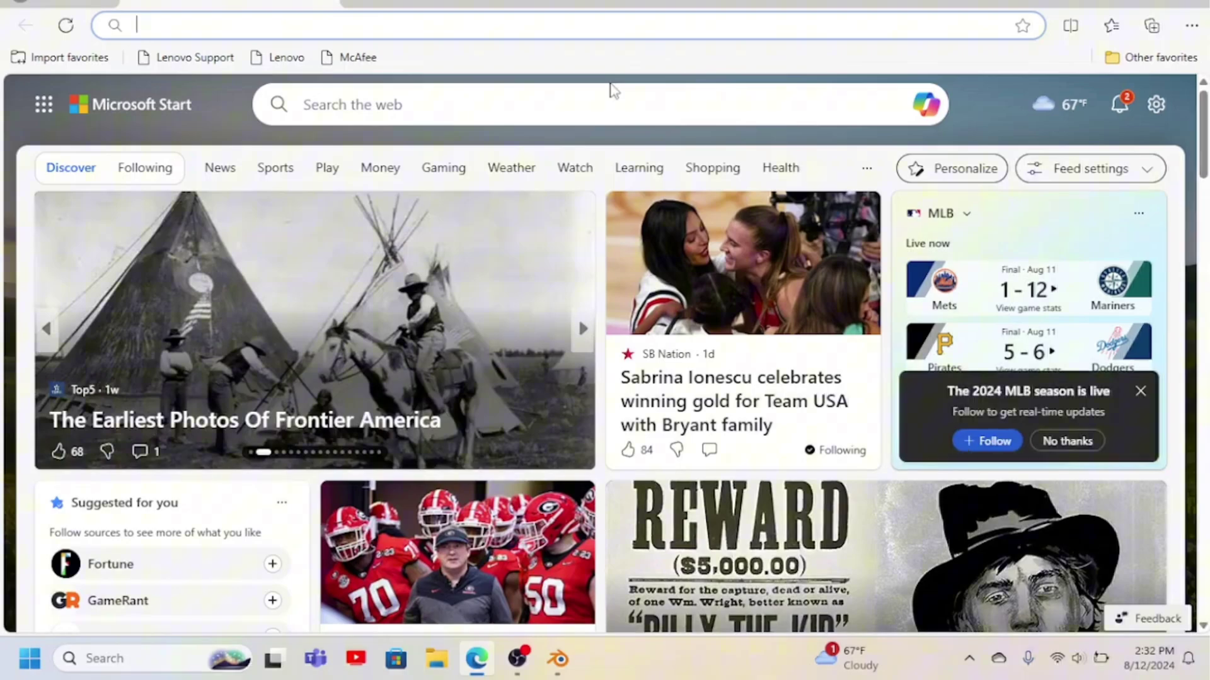
text(naco)
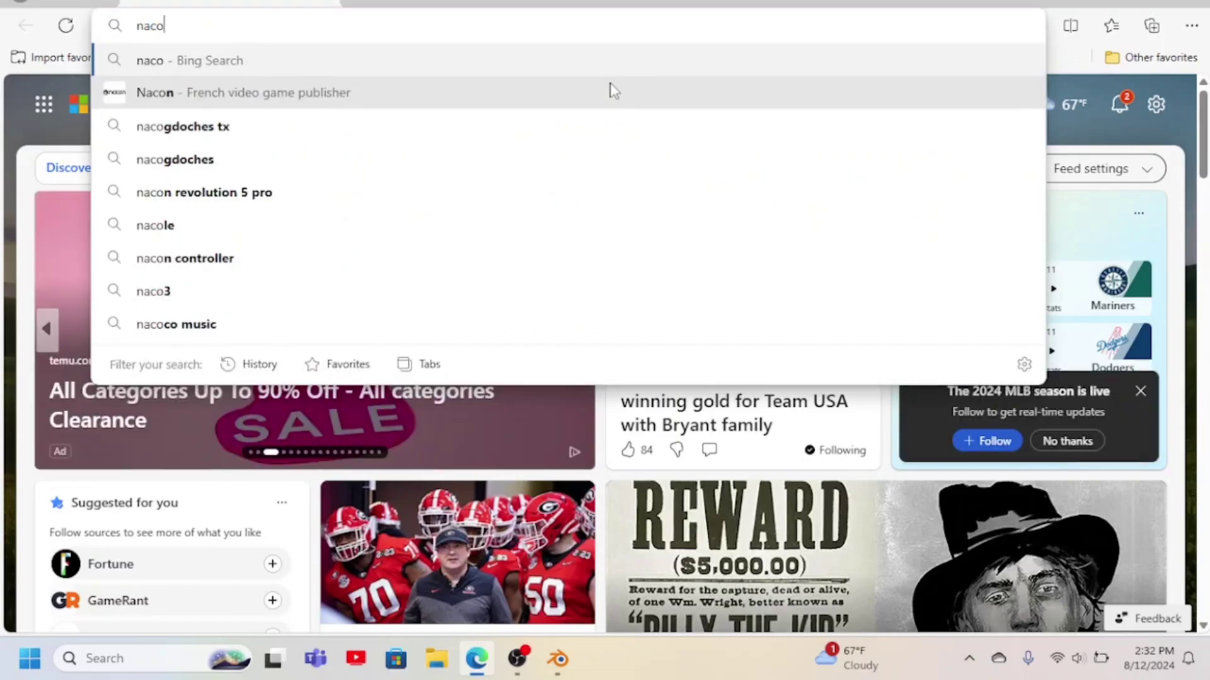
key(BackSpace)
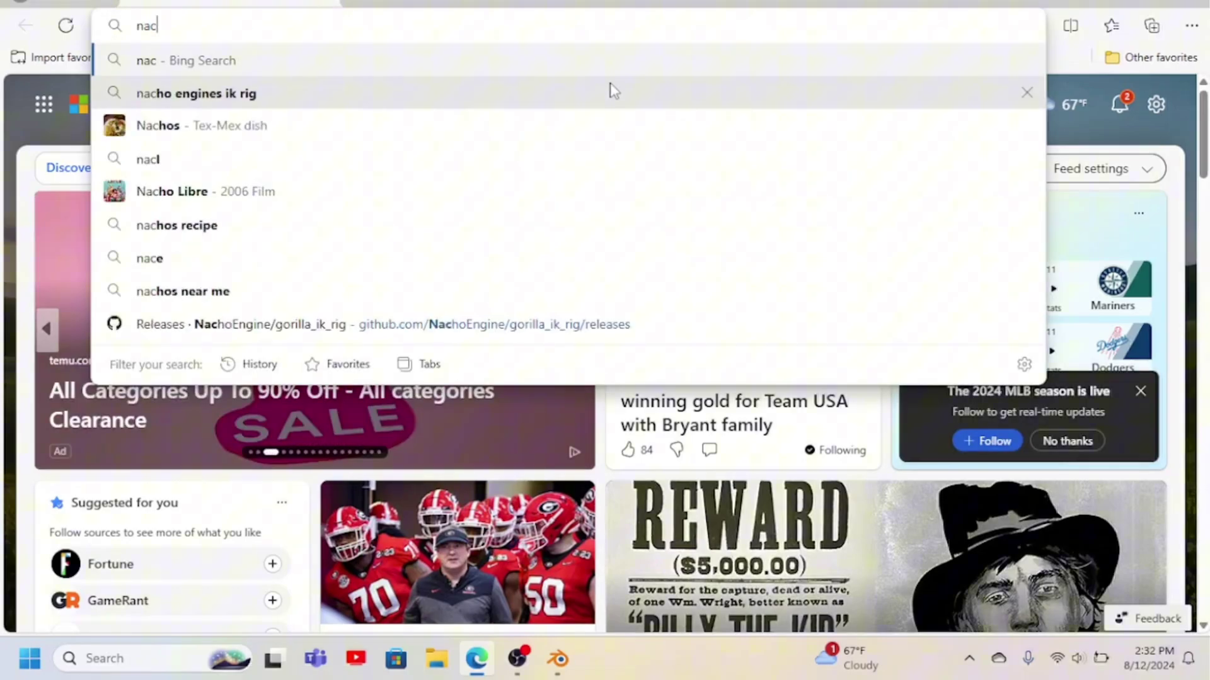
text(ho)
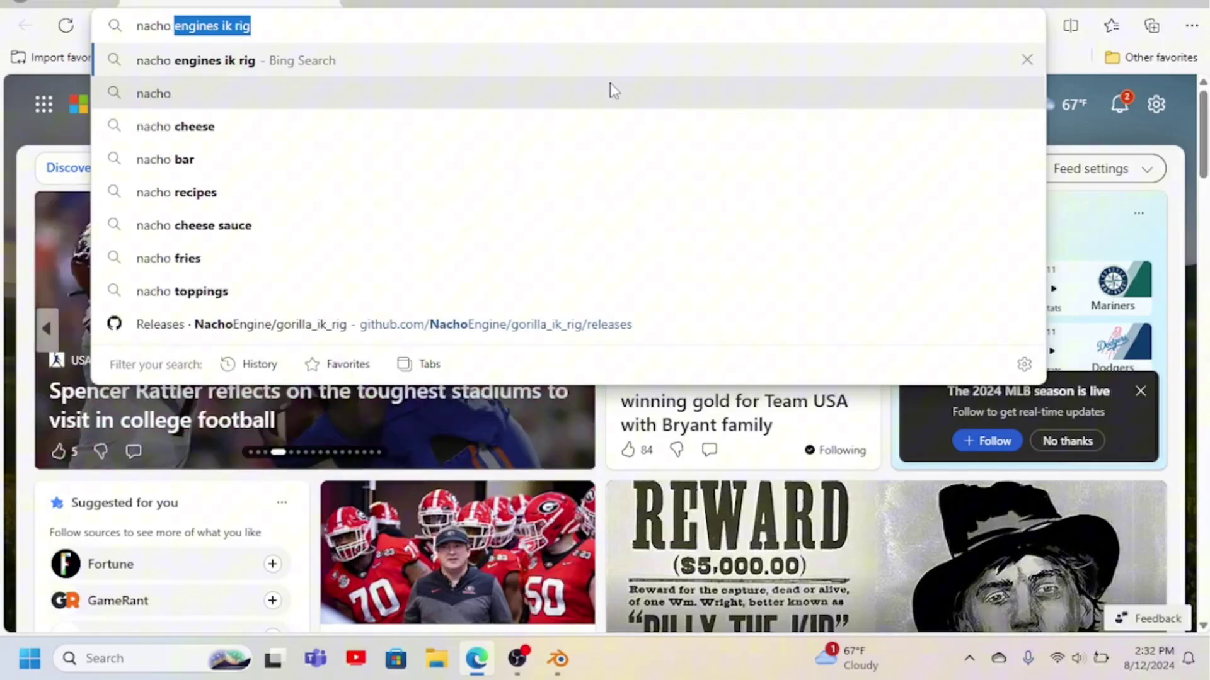
key(Return)
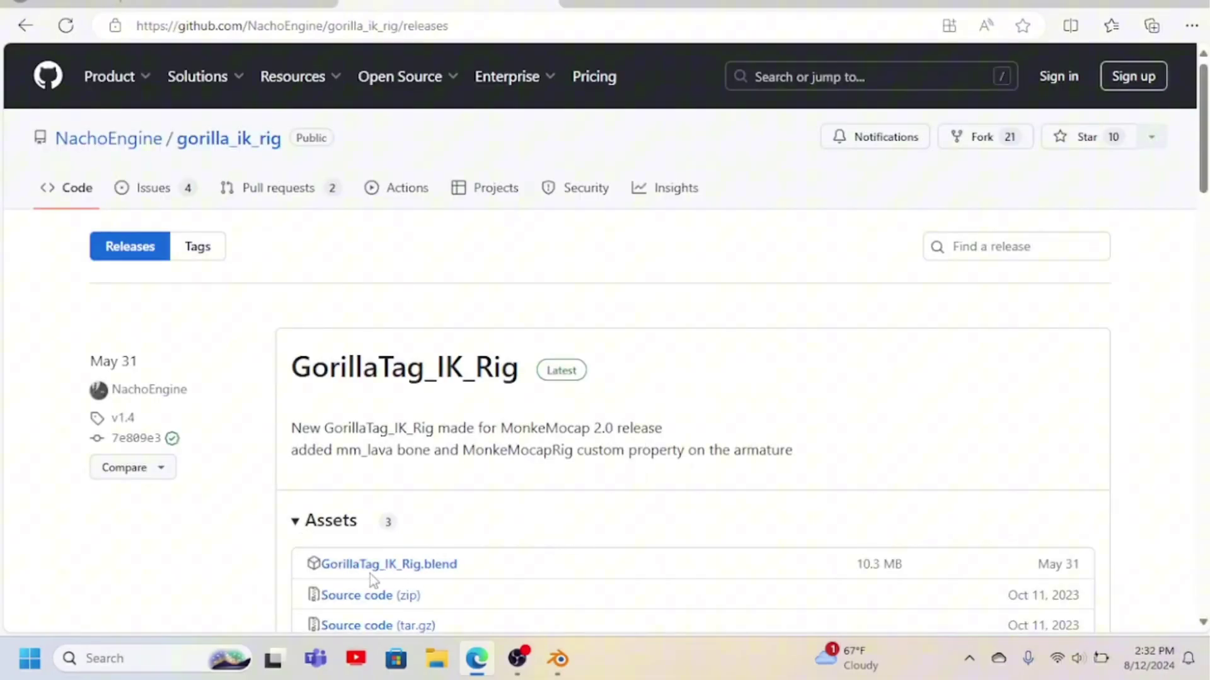
Download GorillaTag_IK_Rig.blend from the latest release's assets and open the downloaded file in Blender
click(442, 570)
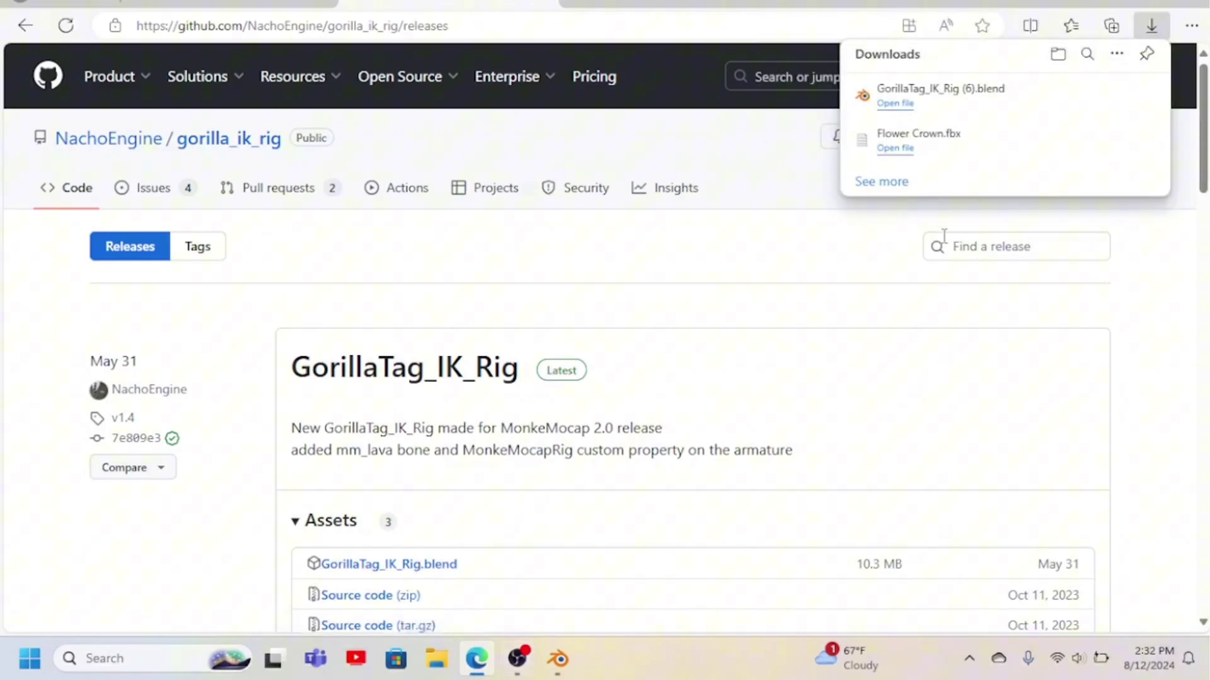
click(890, 104)
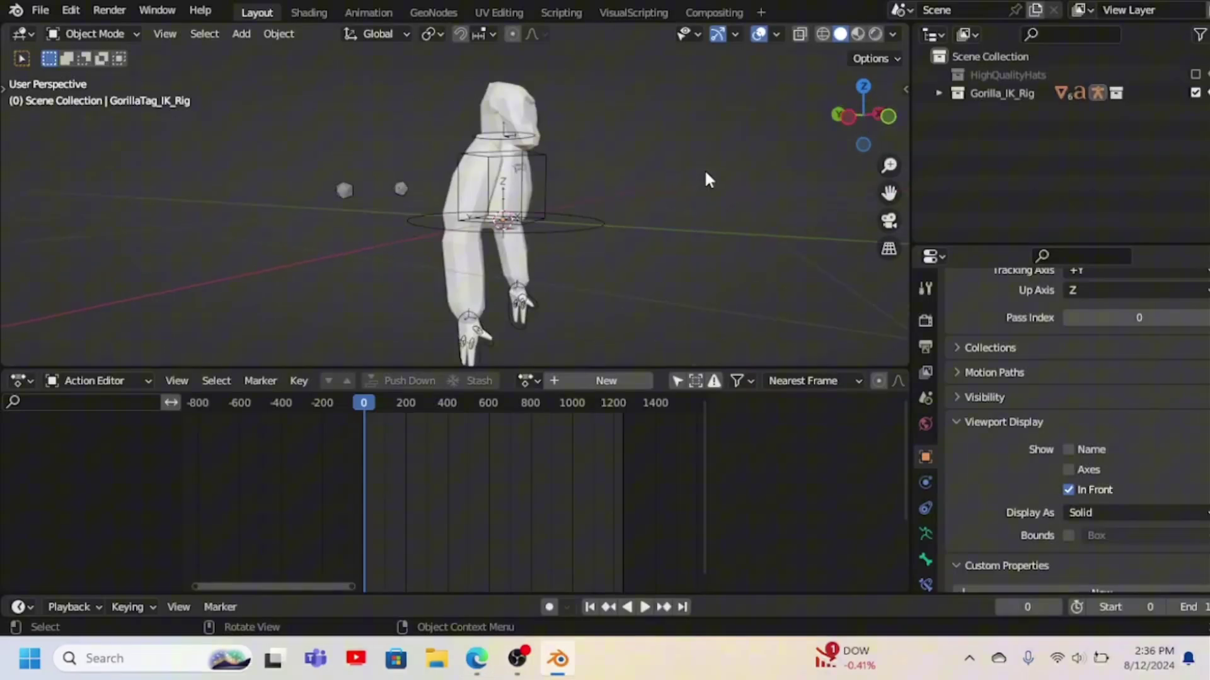
Change the viewport shading to Material Preview and then to Rendered to show the gorilla's textures
middle_drag(705, 169, 704, 169)
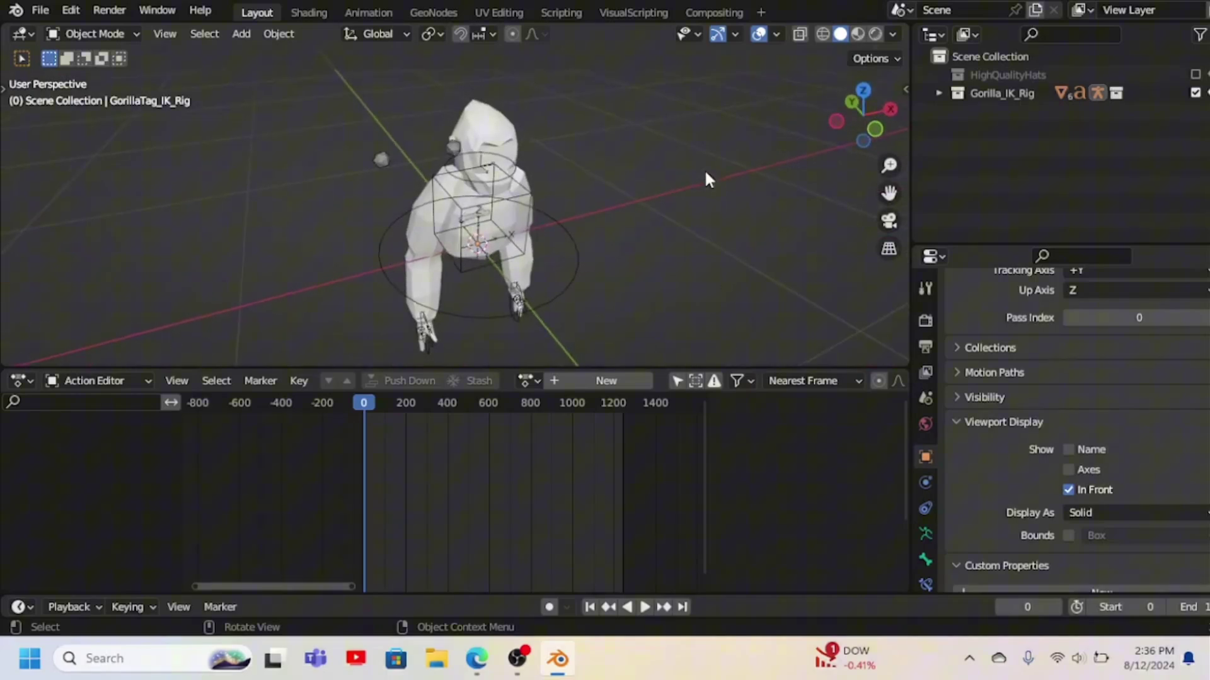
click(858, 34)
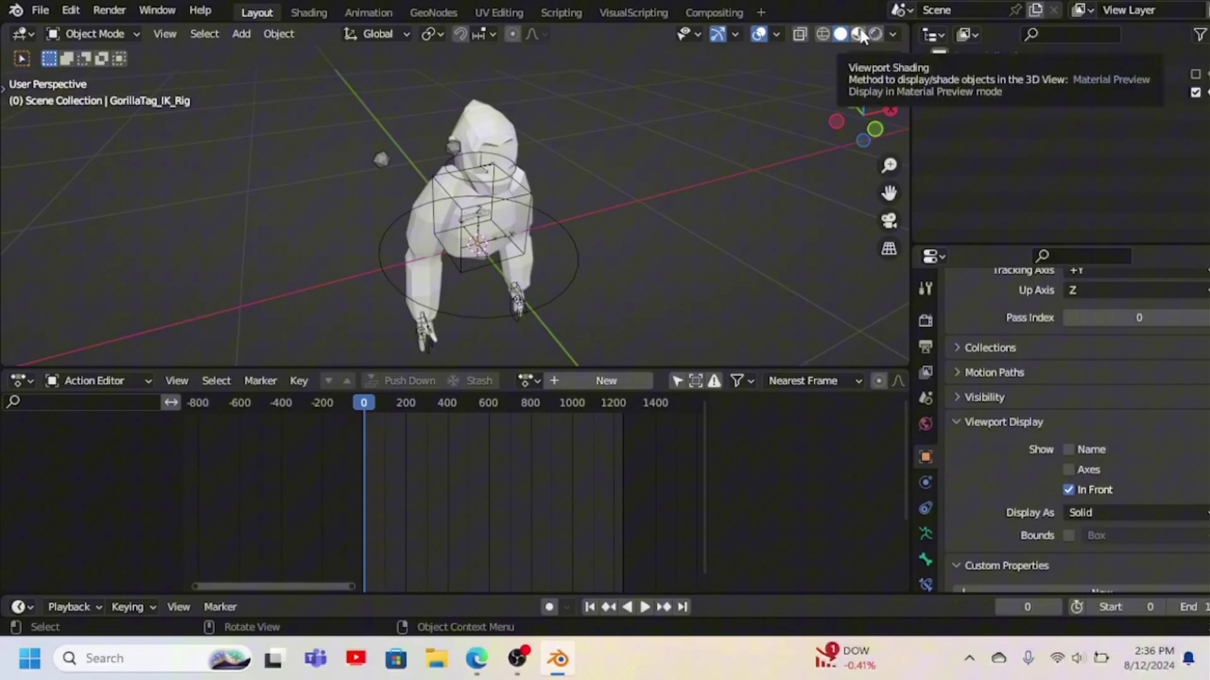
middle_drag(617, 316, 617, 316)
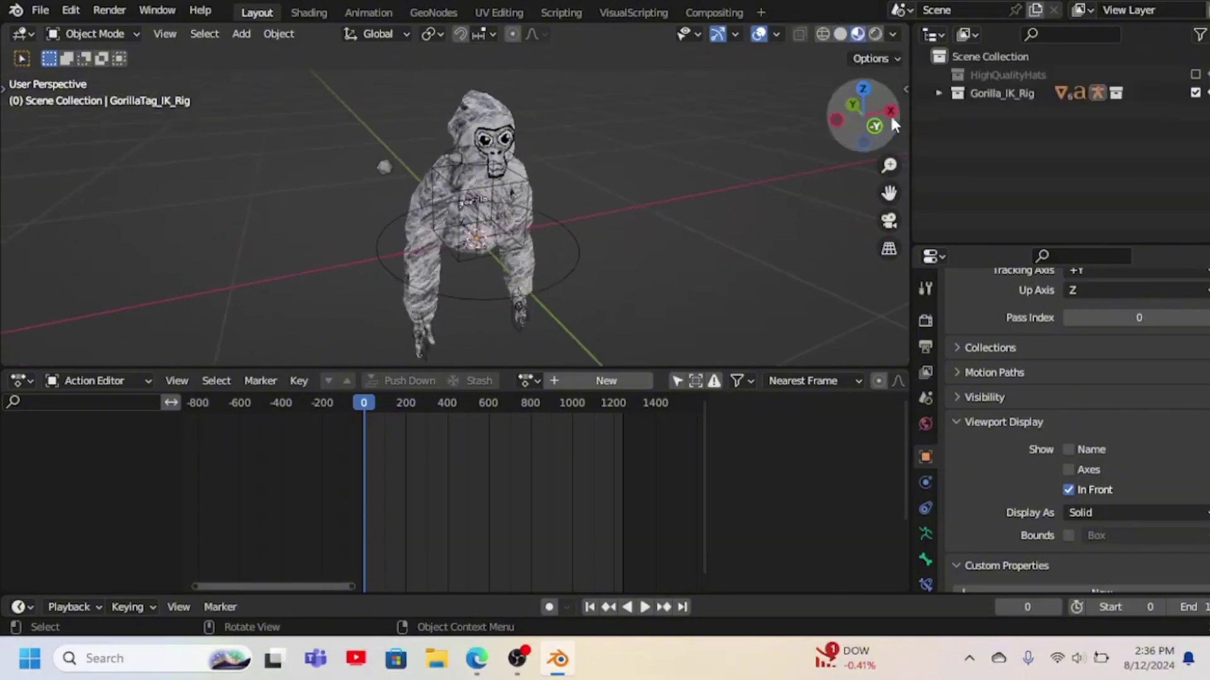
click(874, 35)
middle_drag(751, 186, 751, 181)
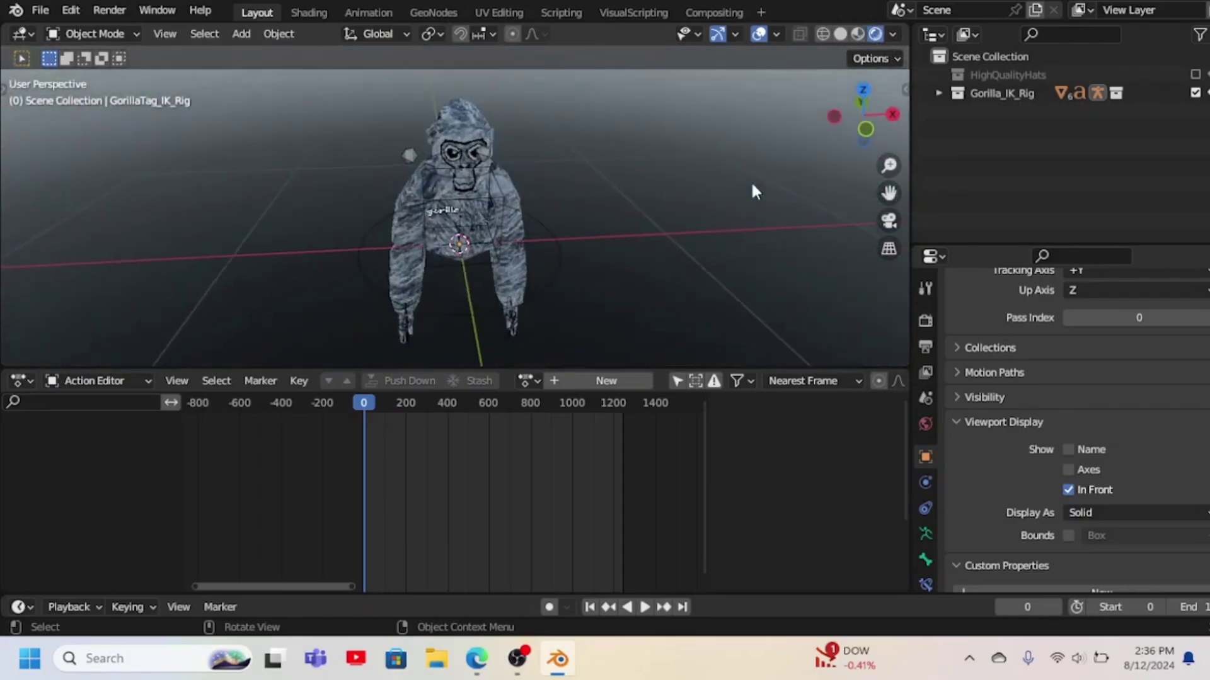
Apply Shade Smooth to the gorilla body model
click(459, 126)
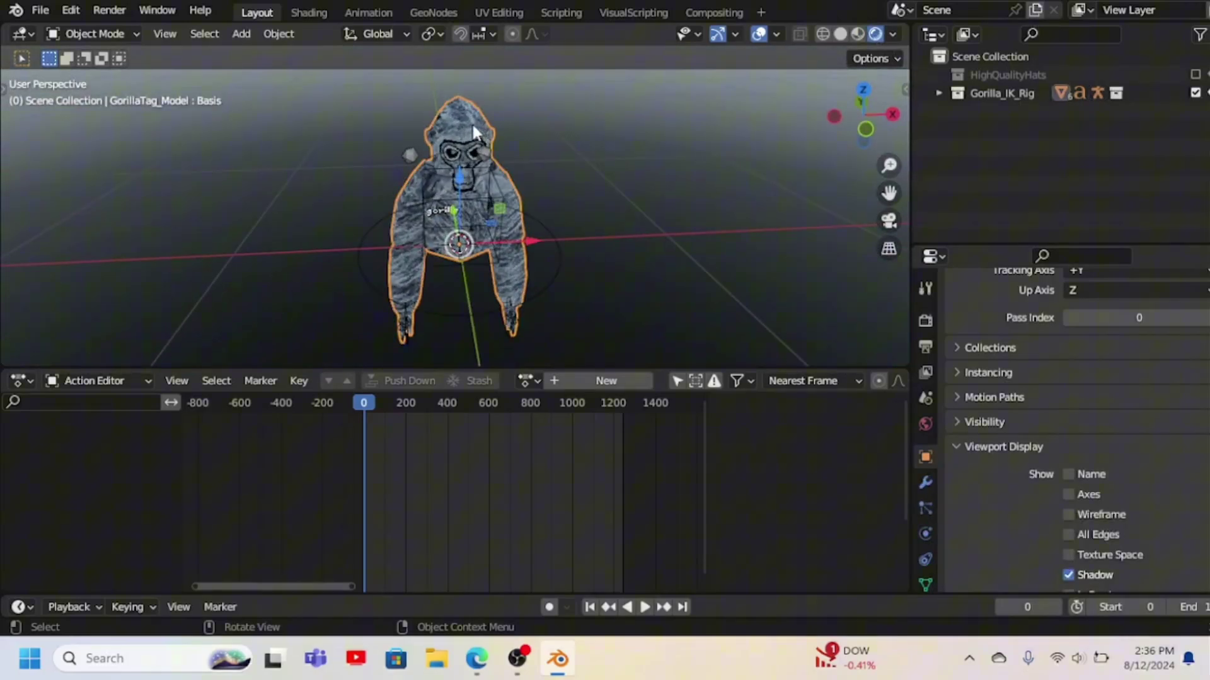
right_click(471, 122)
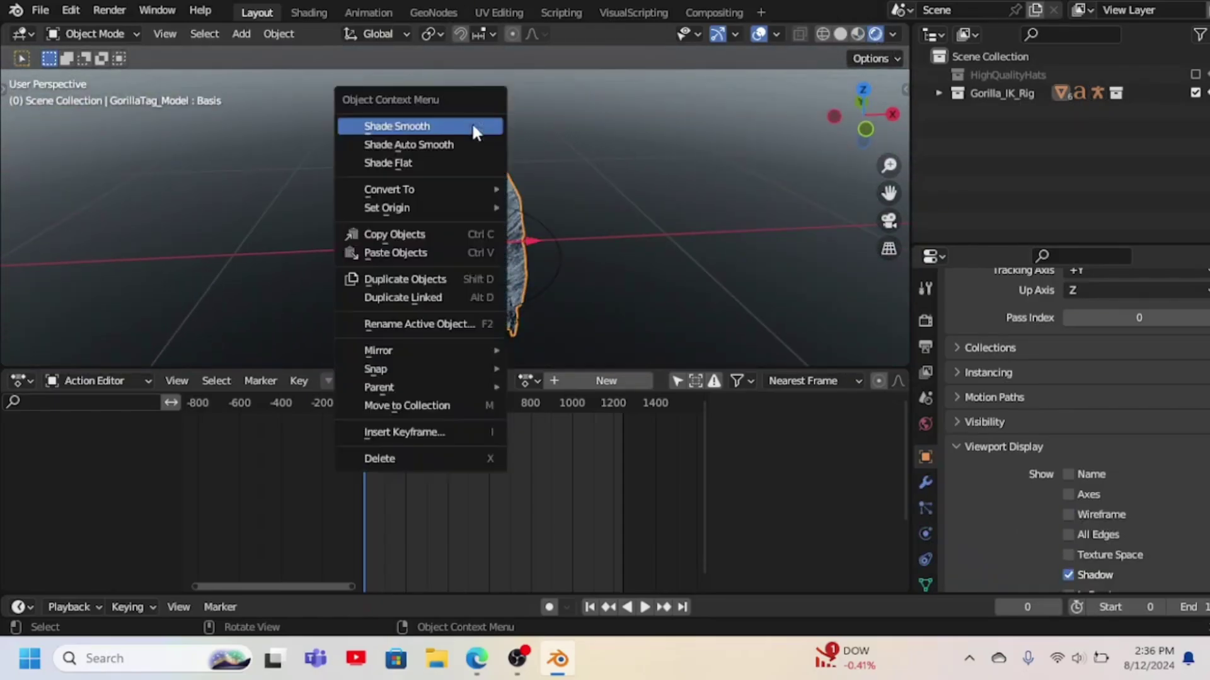
click(417, 127)
click(925, 483)
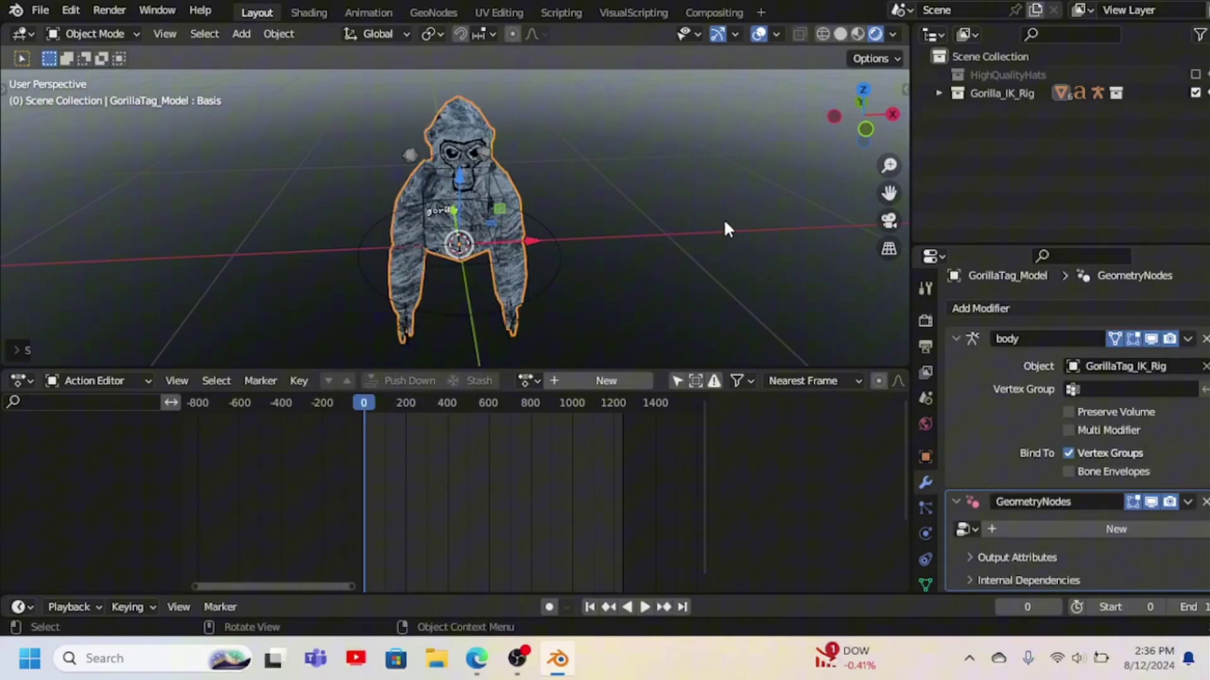
click(924, 349)
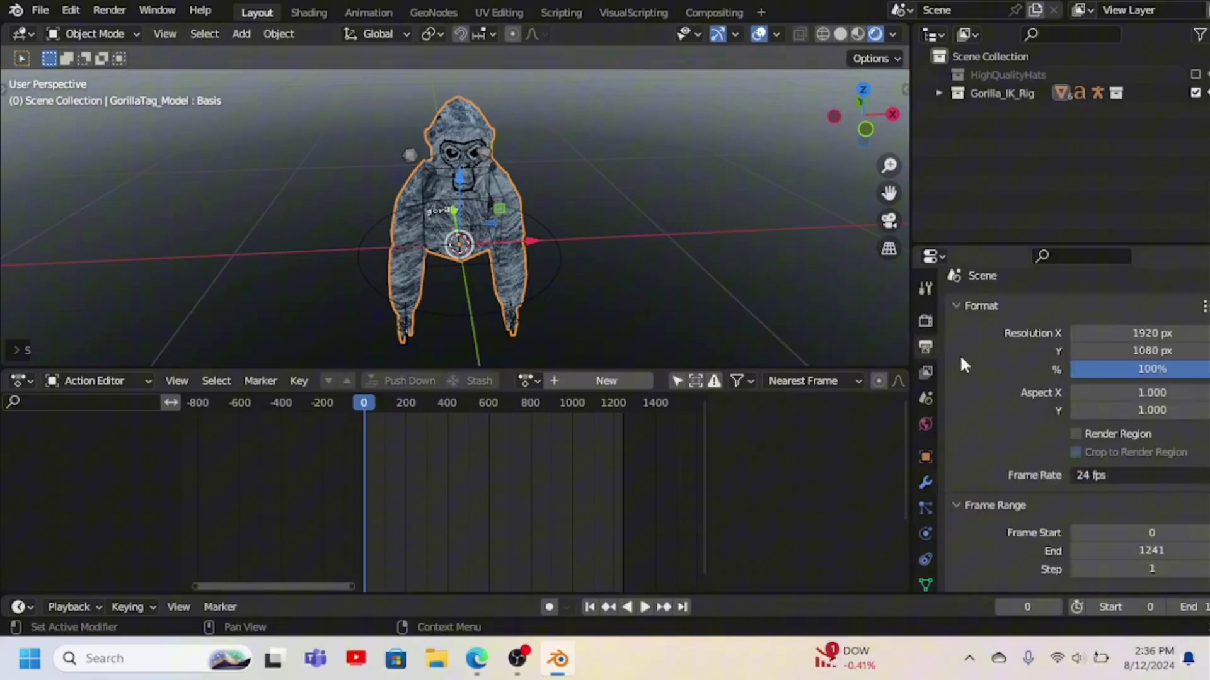
click(924, 319)
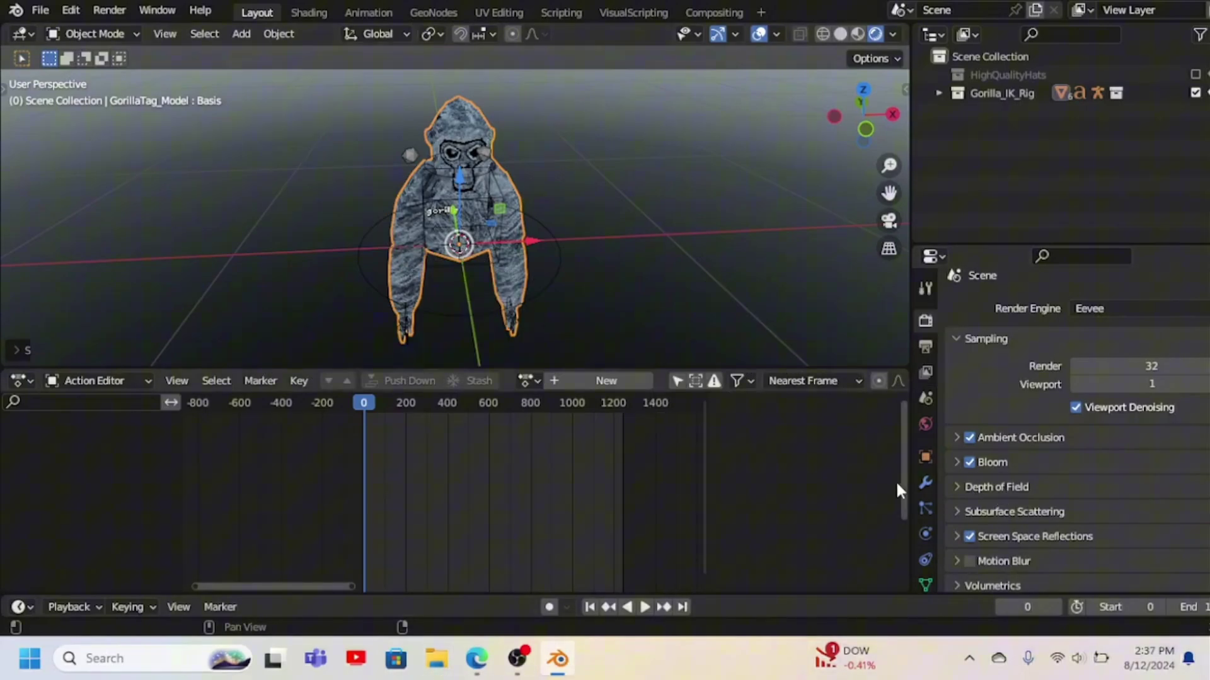
Add a Subdivision Surface modifier to the gorilla model, using the Simple type with 2 viewport levels
click(929, 482)
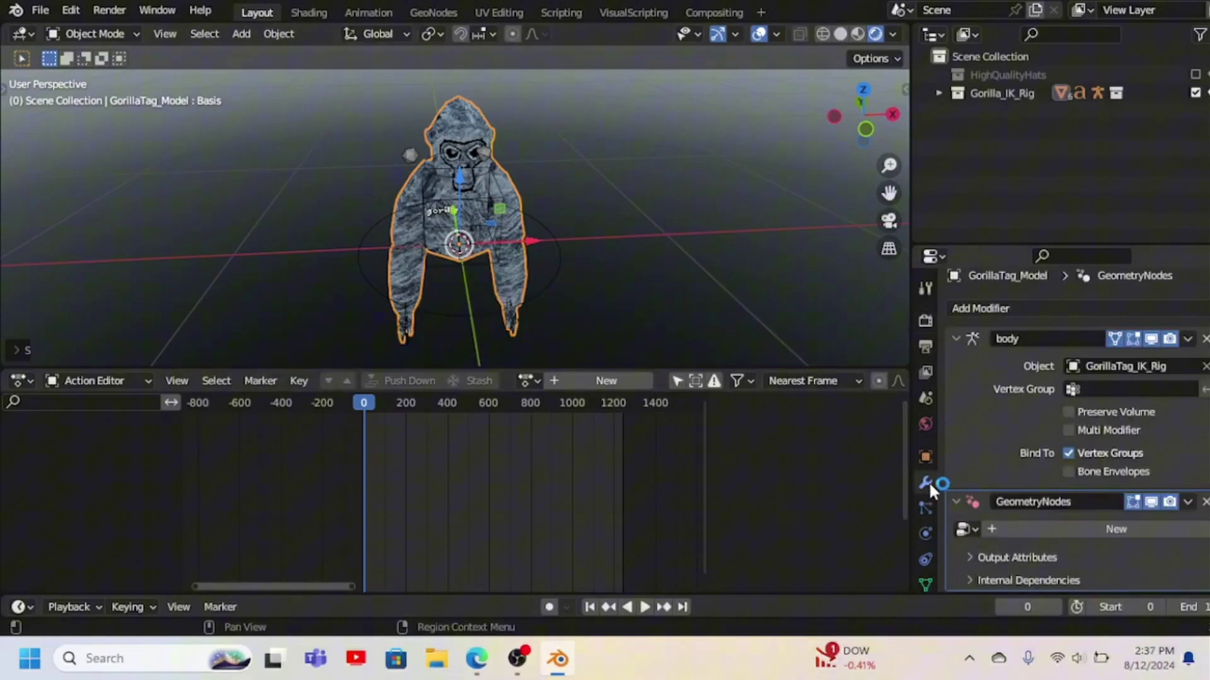
click(1015, 307)
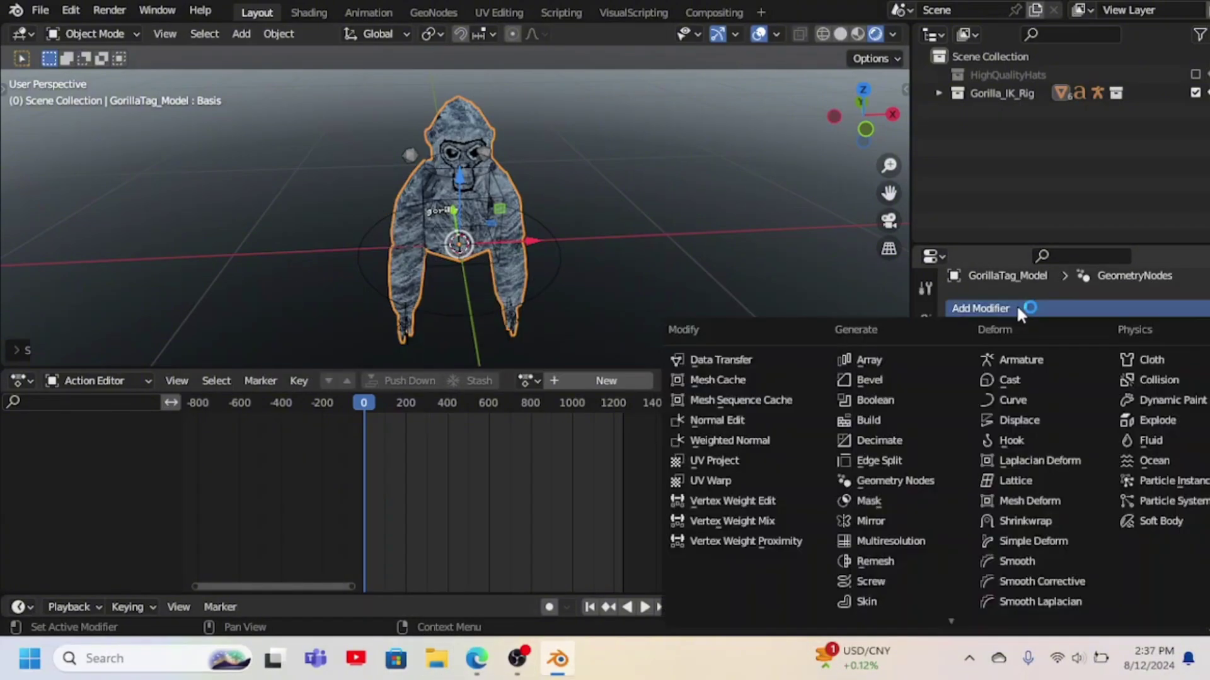
click(901, 524)
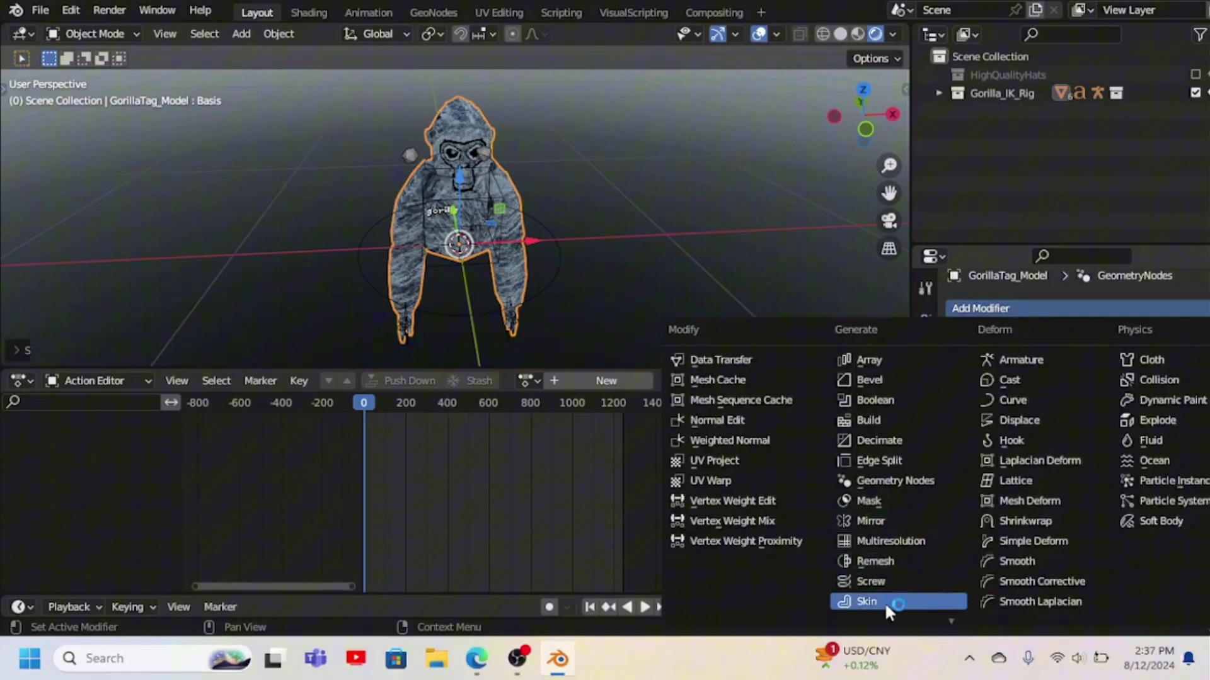
mouse_move(947, 615)
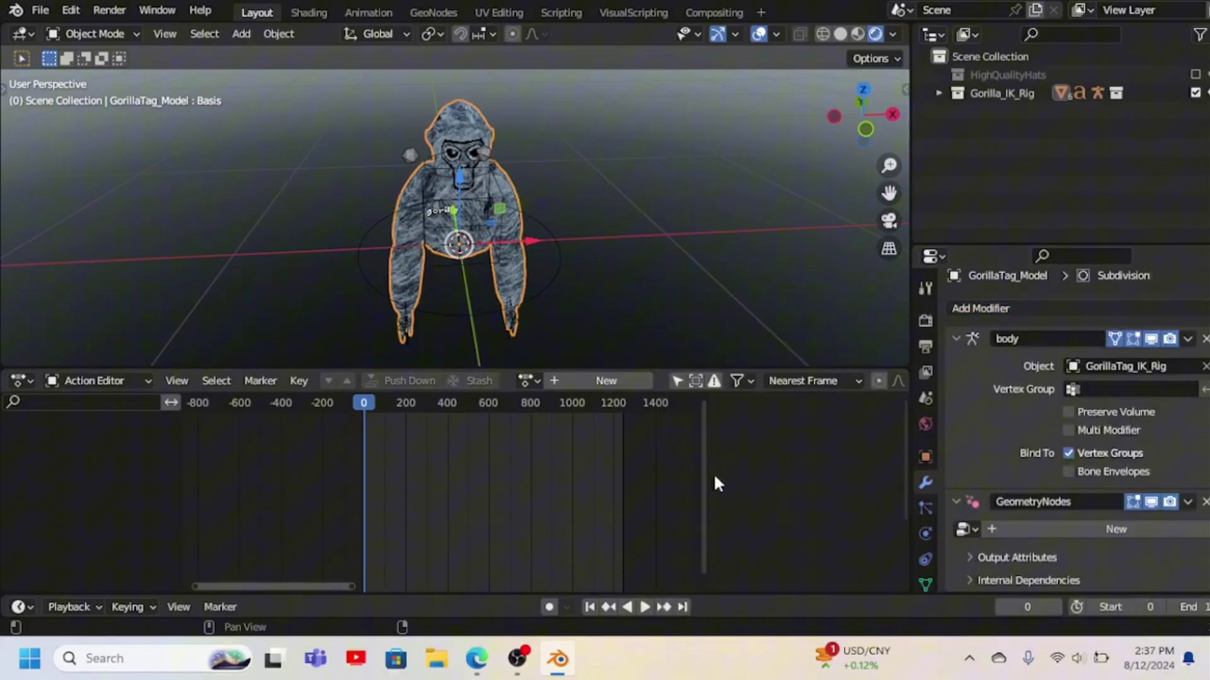
middle_drag(556, 275, 690, 307)
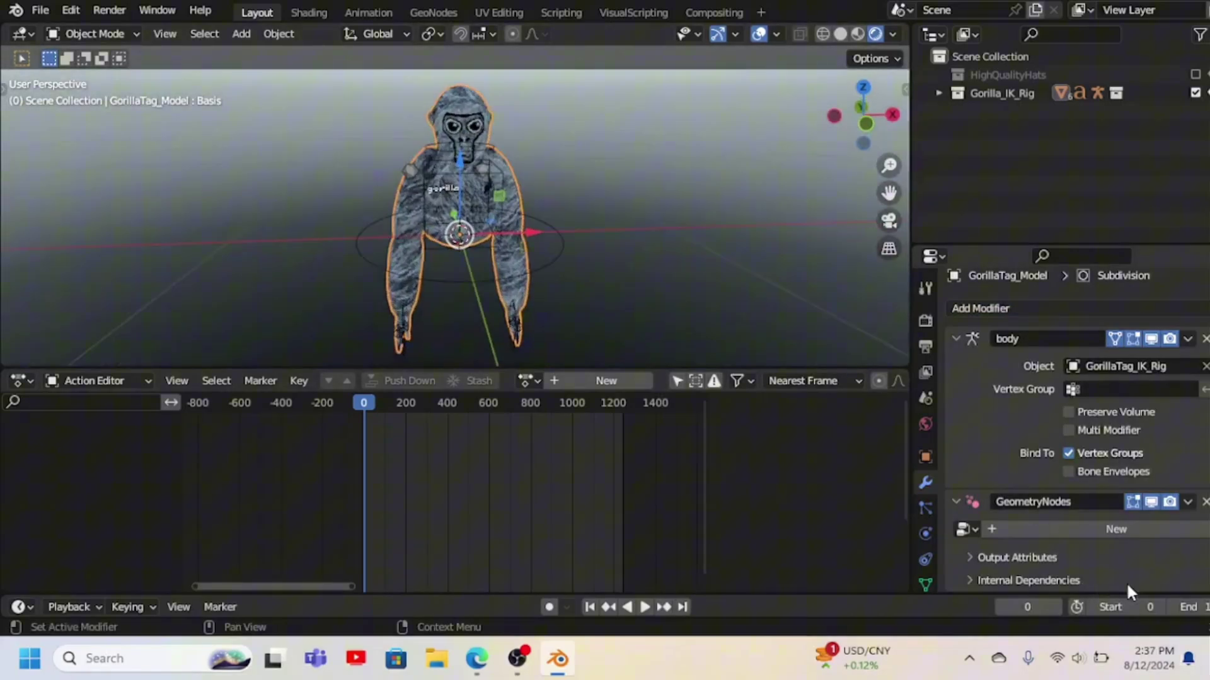
scroll(1127, 581, down, 5)
click(1185, 483)
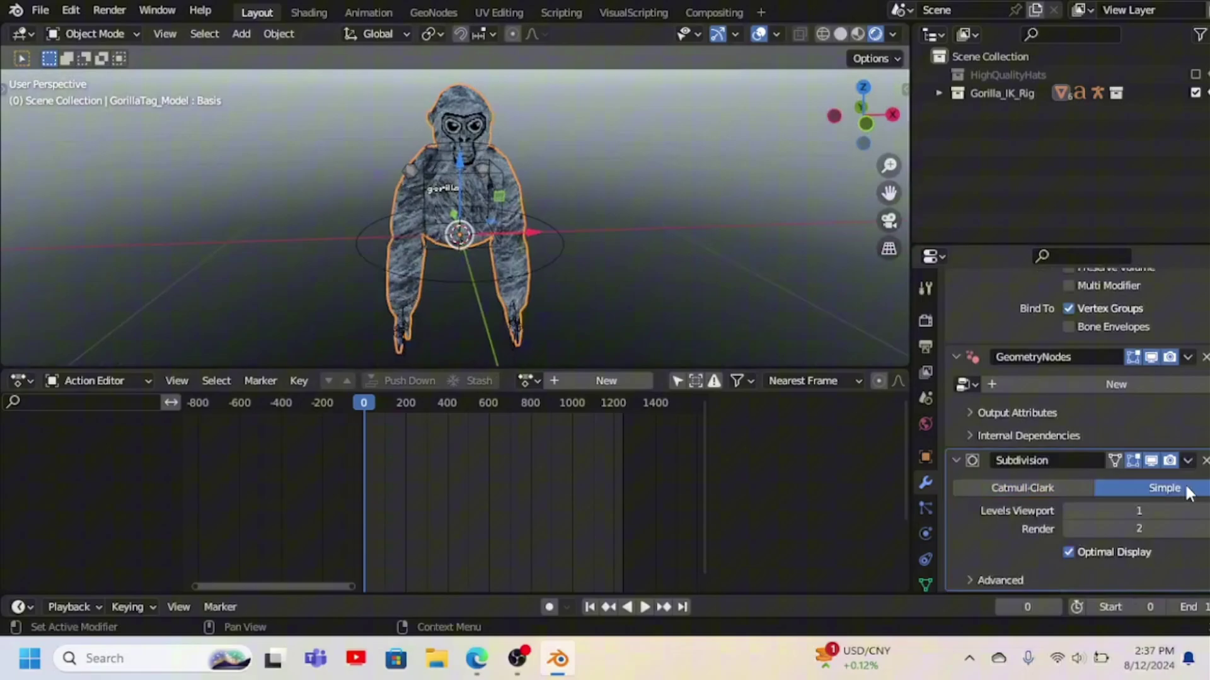
click(1205, 510)
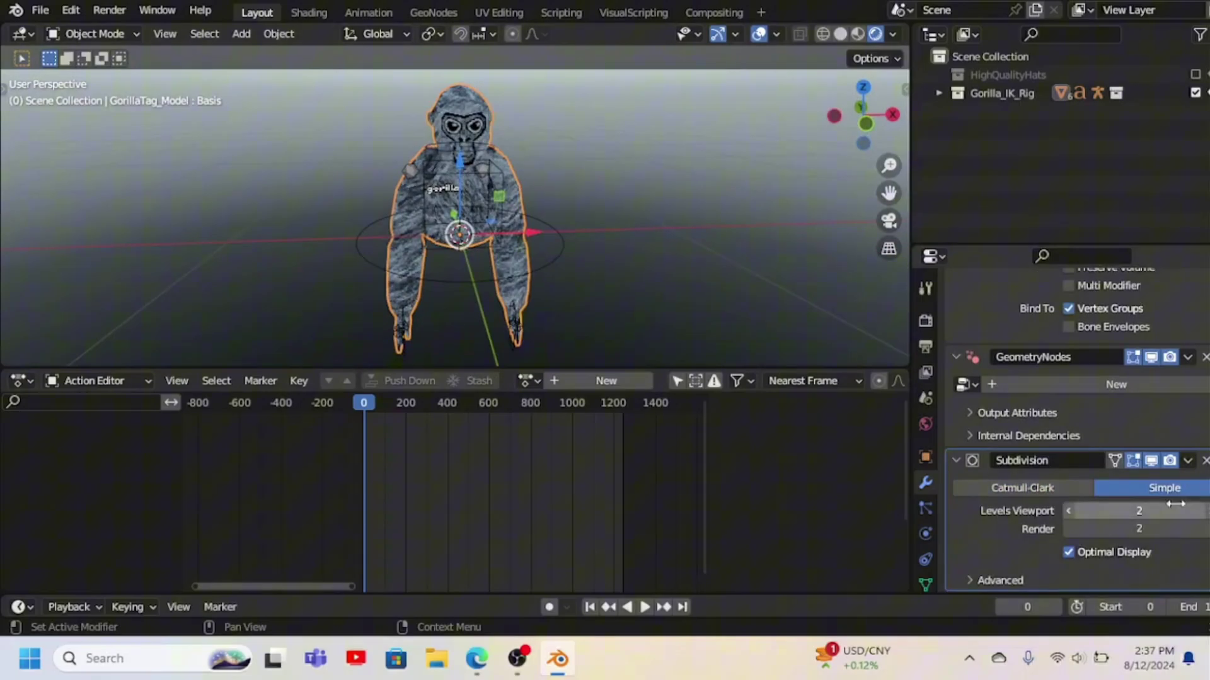
Add a Solidify modifier to the gorilla model and deselect the model
scroll(1112, 425, up, 5)
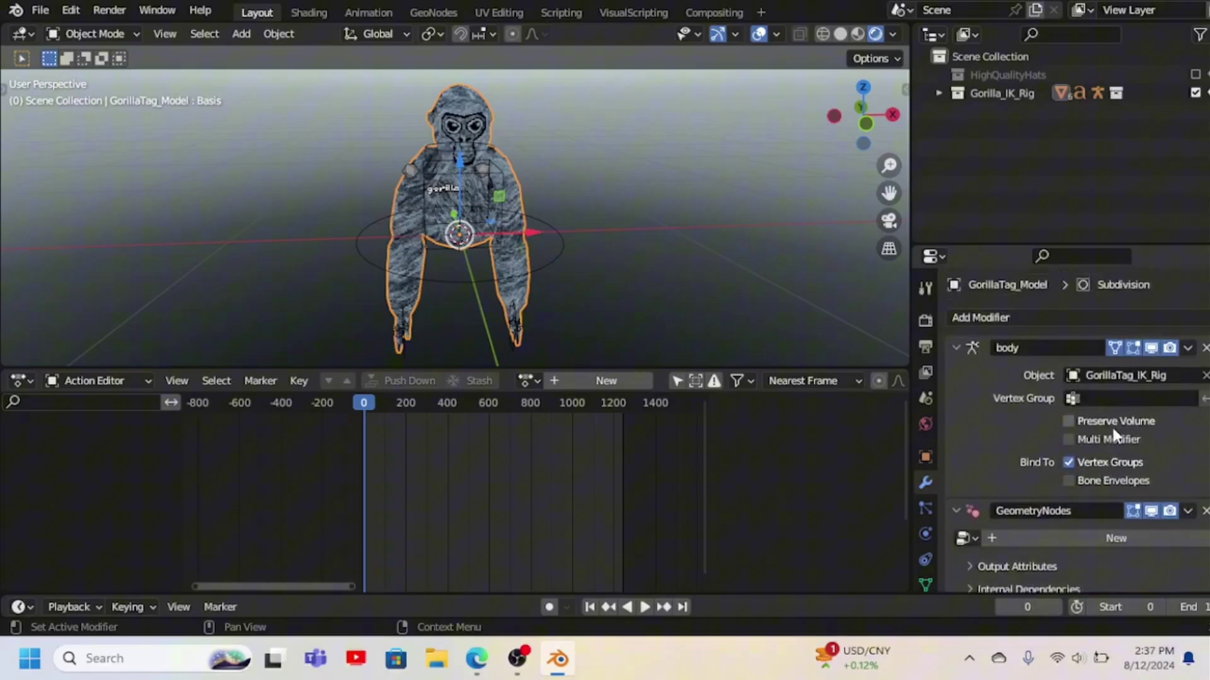
click(1022, 318)
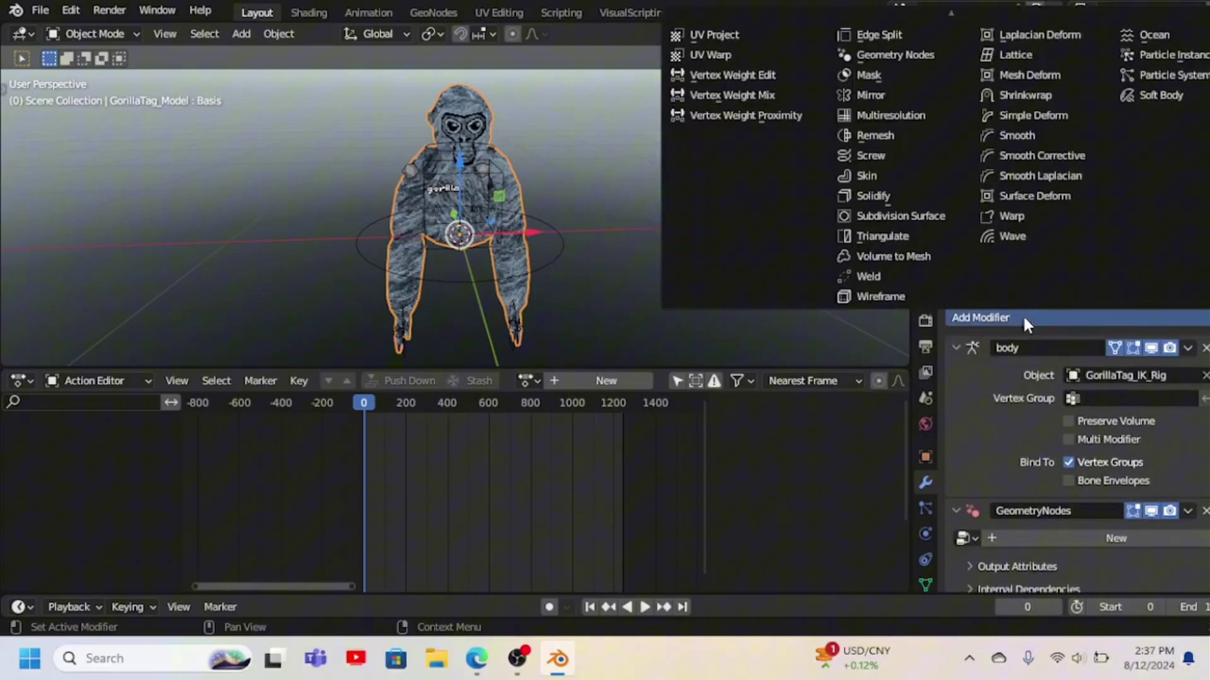
click(902, 191)
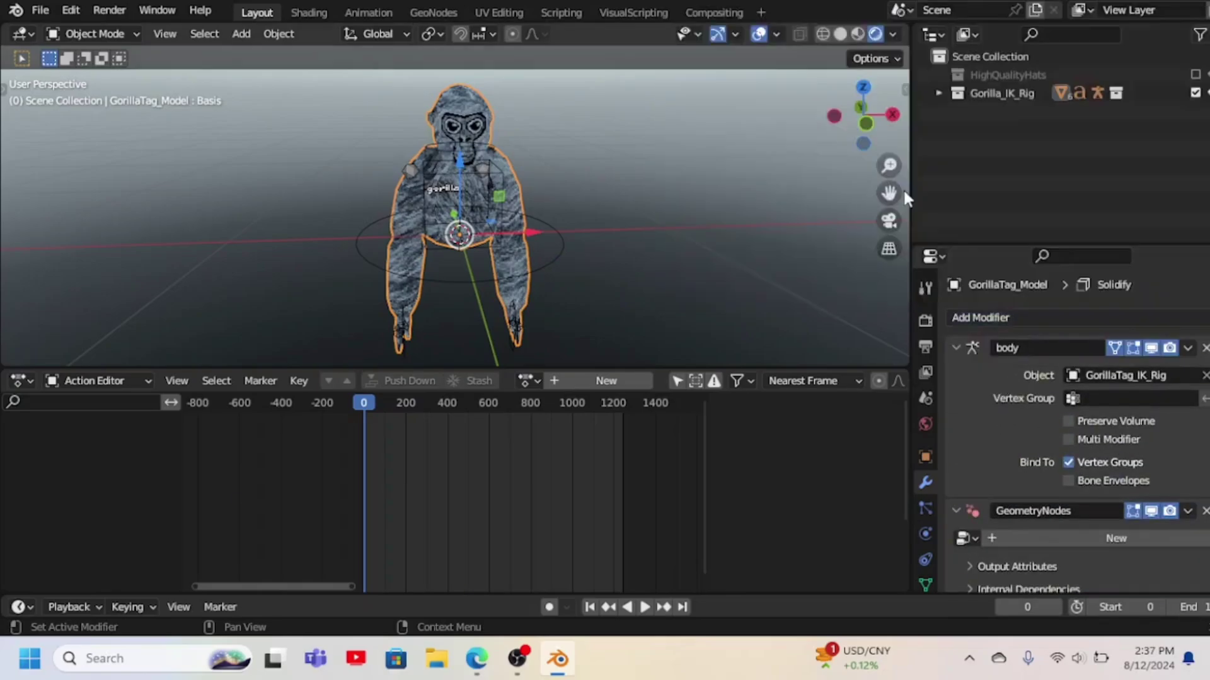
click(743, 193)
Edit the "gorilla" name text on the model's chest and erase all of its characters
scroll(743, 192, up, 8)
scroll(743, 192, down, 8)
middle_drag(743, 193, 742, 191)
scroll(578, 123, up, 4)
scroll(586, 123, down, 8)
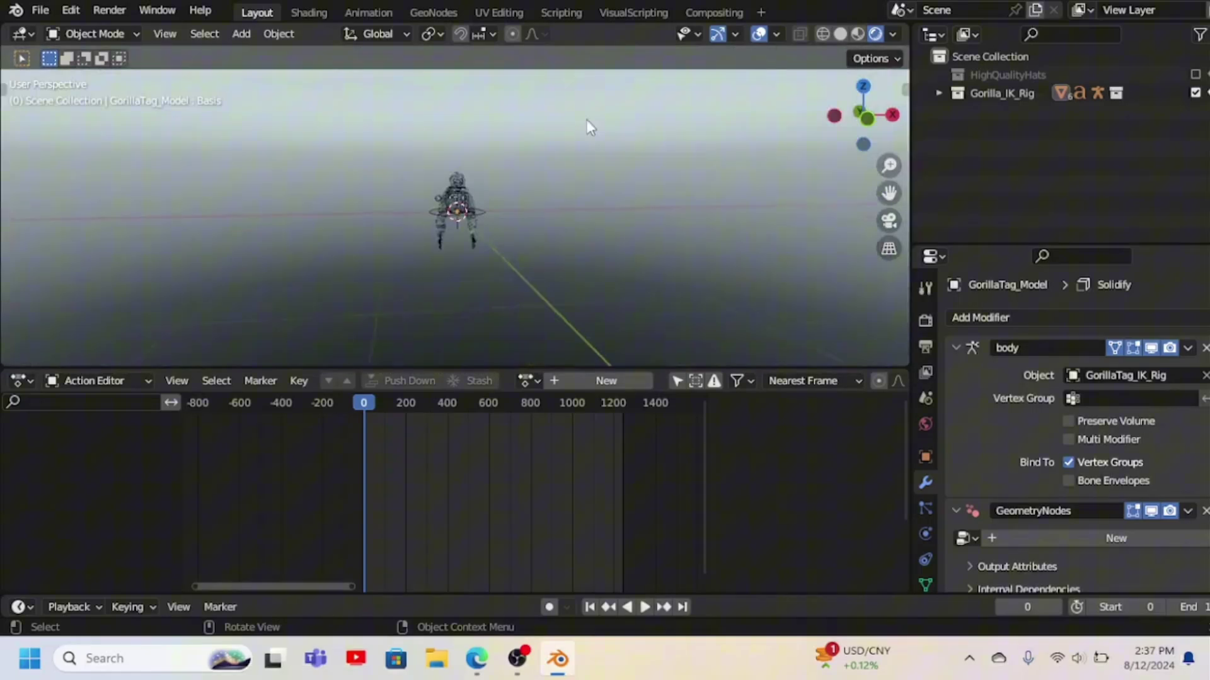
scroll(585, 123, up, 8)
scroll(586, 121, down, 2)
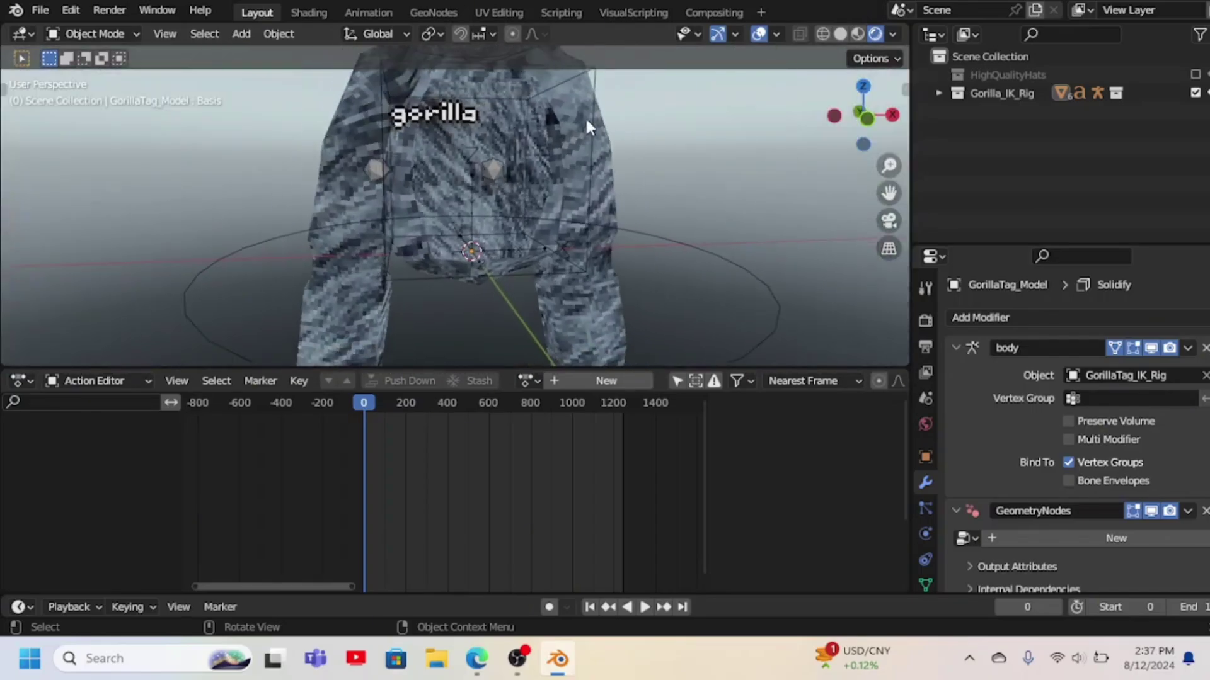
click(456, 127)
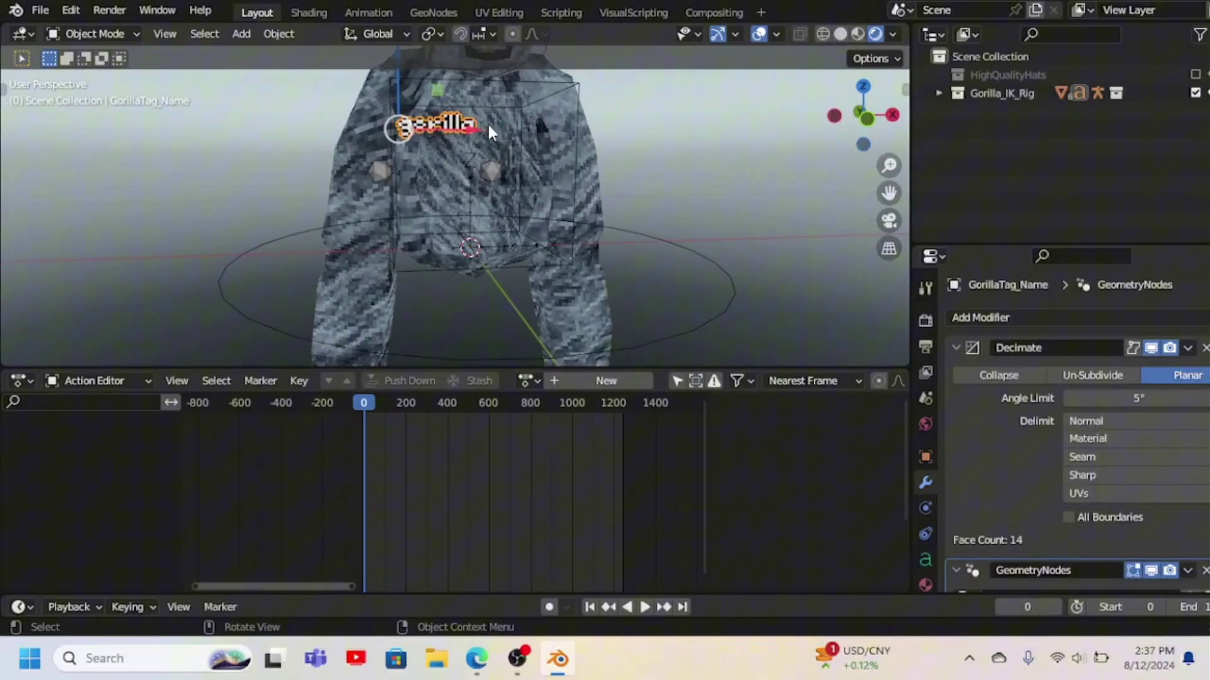
key(Tab)
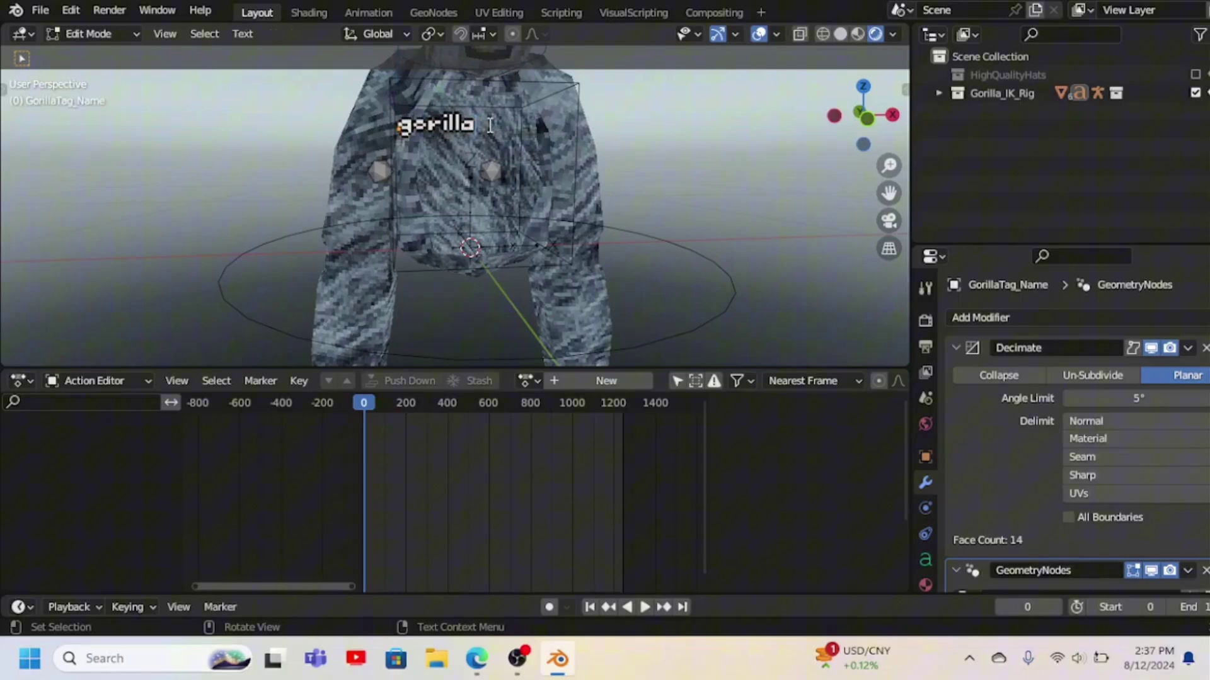
key(BackSpace)
key(BackSpace)
key(BackSpace)
key(BackSpace)
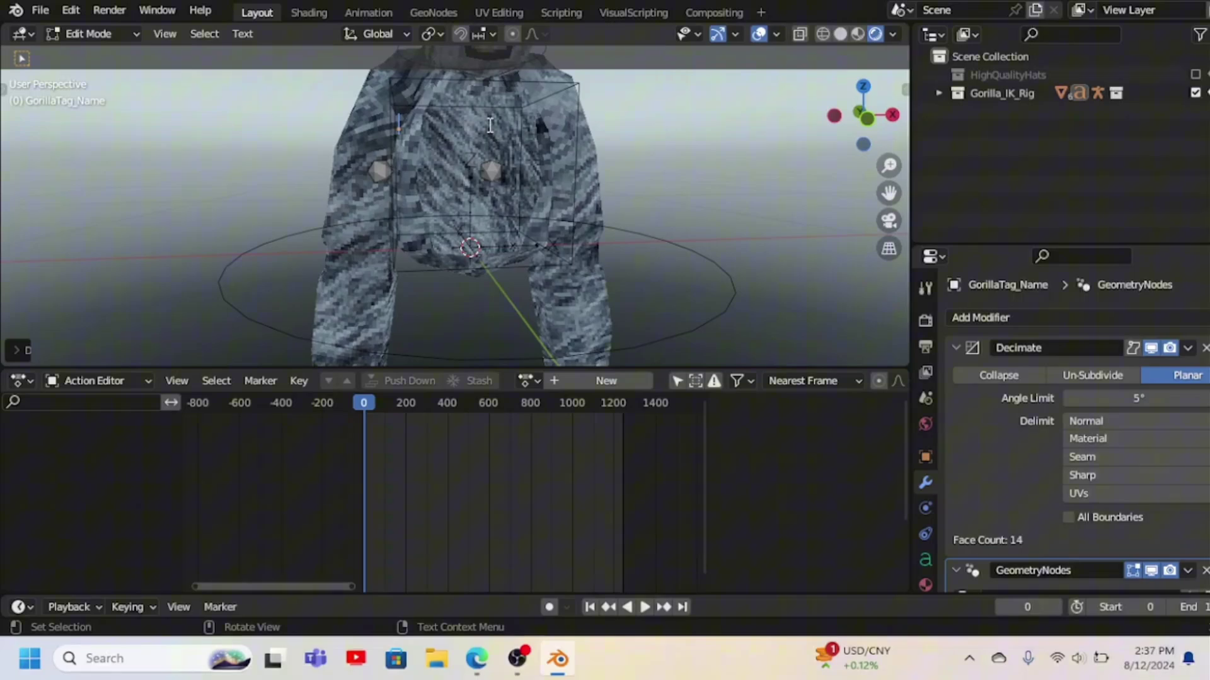
text(ke)
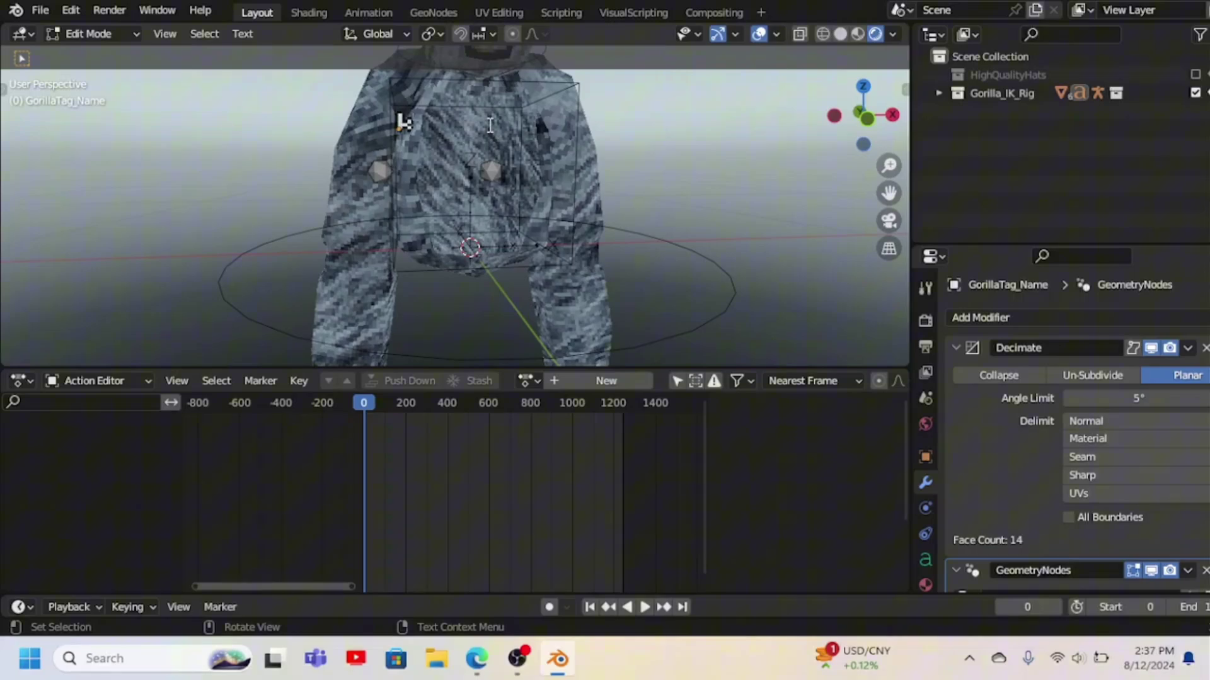
text(ubi)
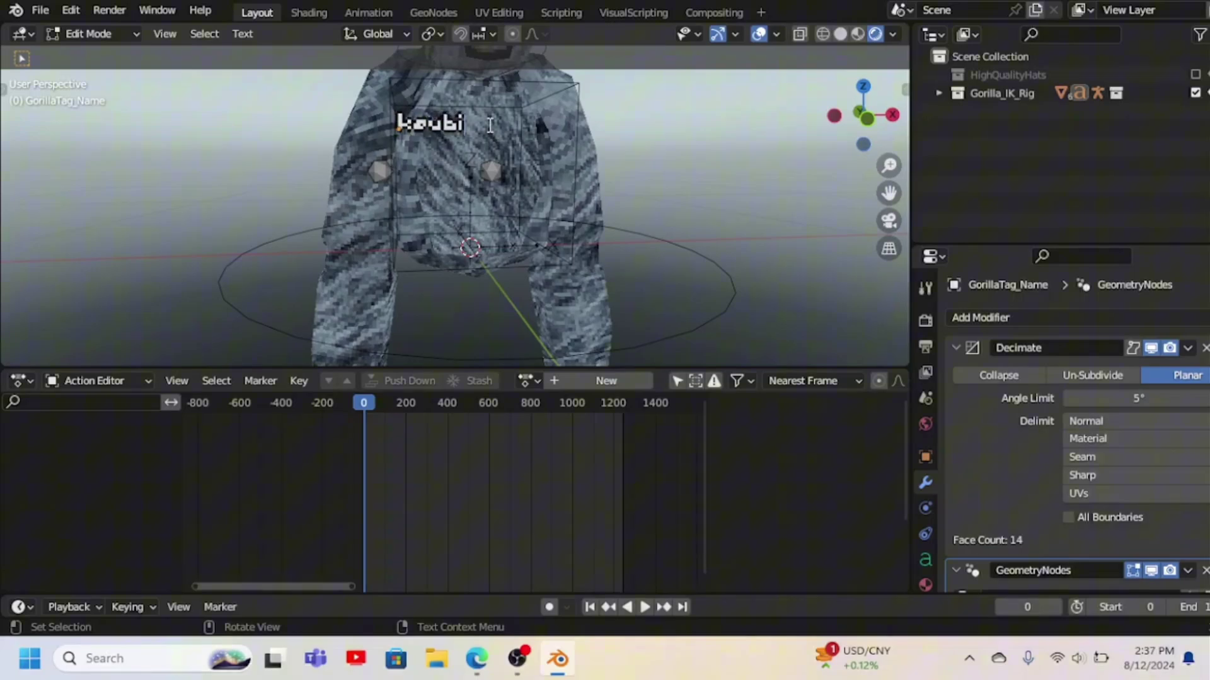
text(x)
key(BackSpace)
key(BackSpace)
key(BackSpace)
key(BackSpace)
key(BackSpace)
key(BackSpace)
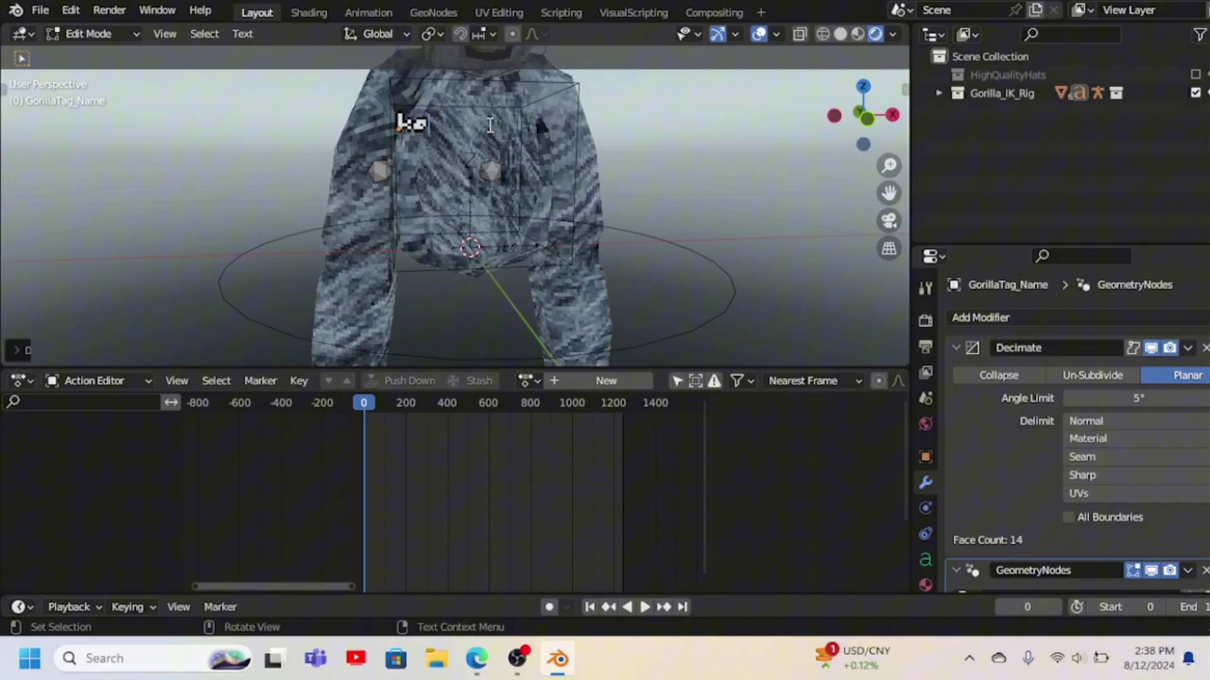
Enter "KEUBIX" in capitals as the name text on the gorilla's chest
text(KEUBIX)
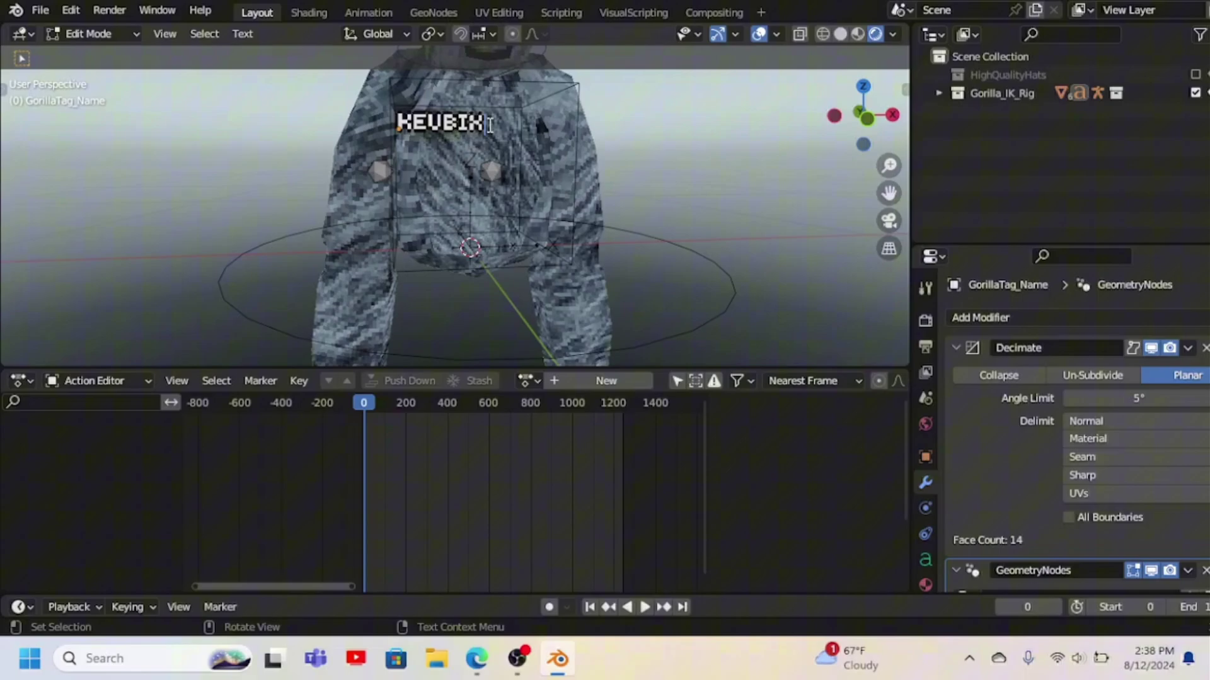
Return to Object Mode and scale the name text on the gorilla's chest up to about 2 times its size in front view
click(136, 34)
click(134, 54)
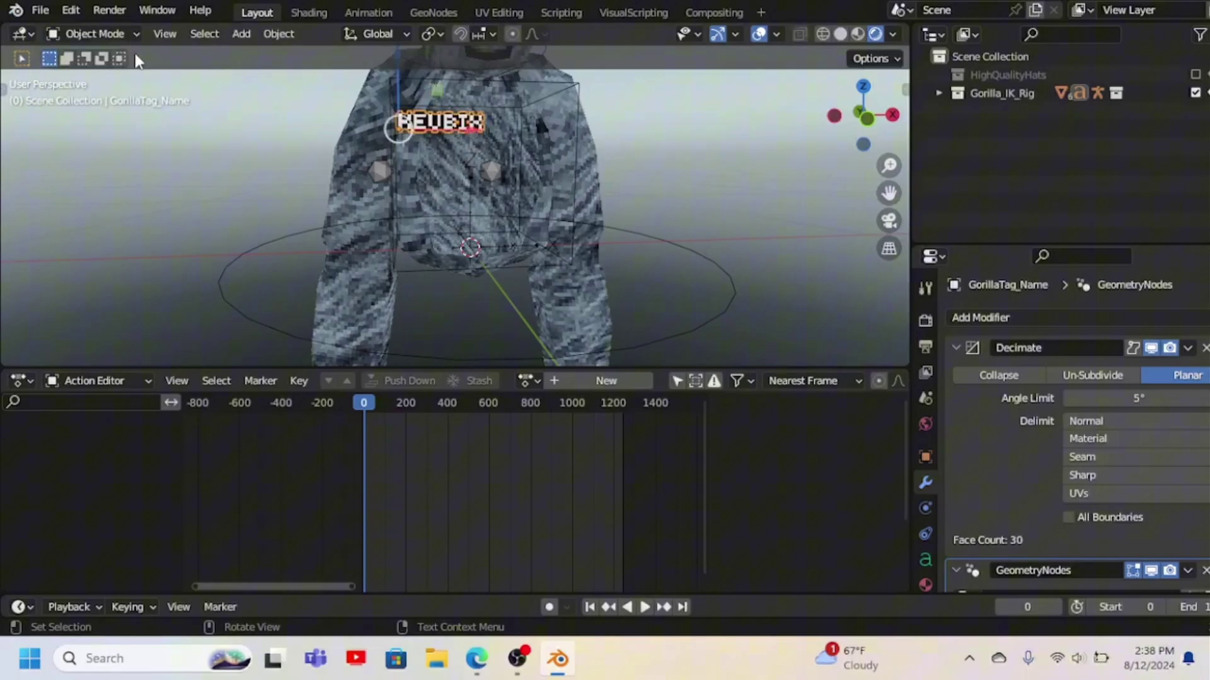
scroll(747, 176, down, 4)
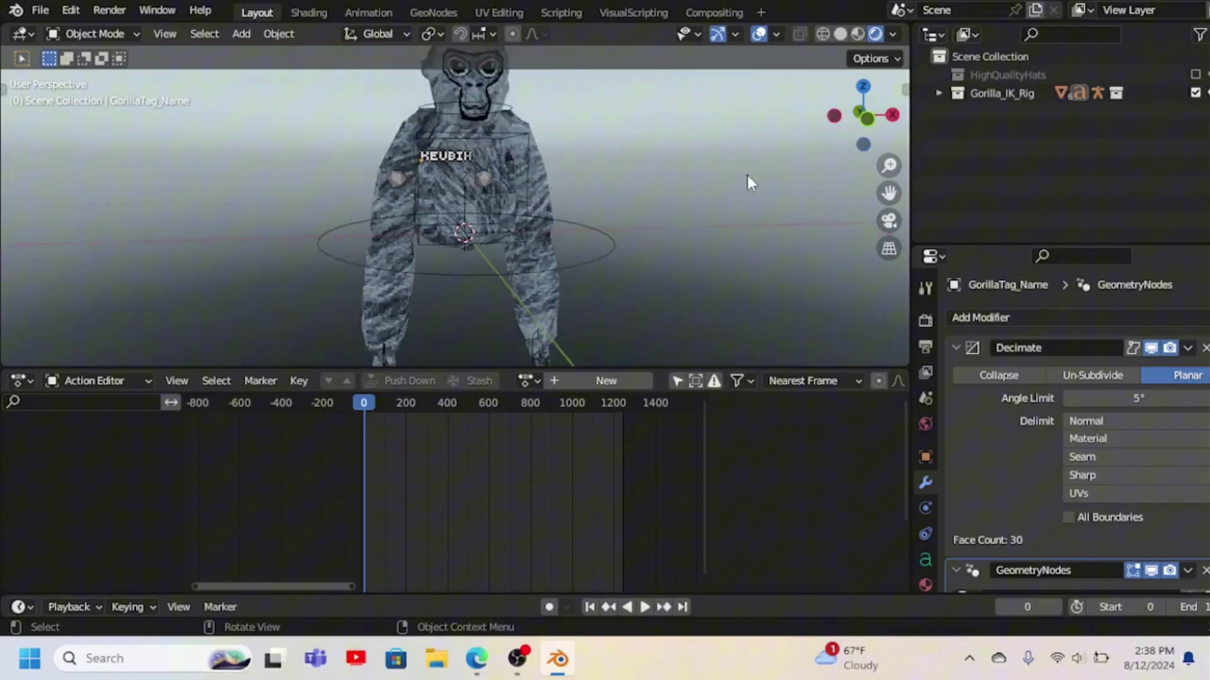
click(460, 164)
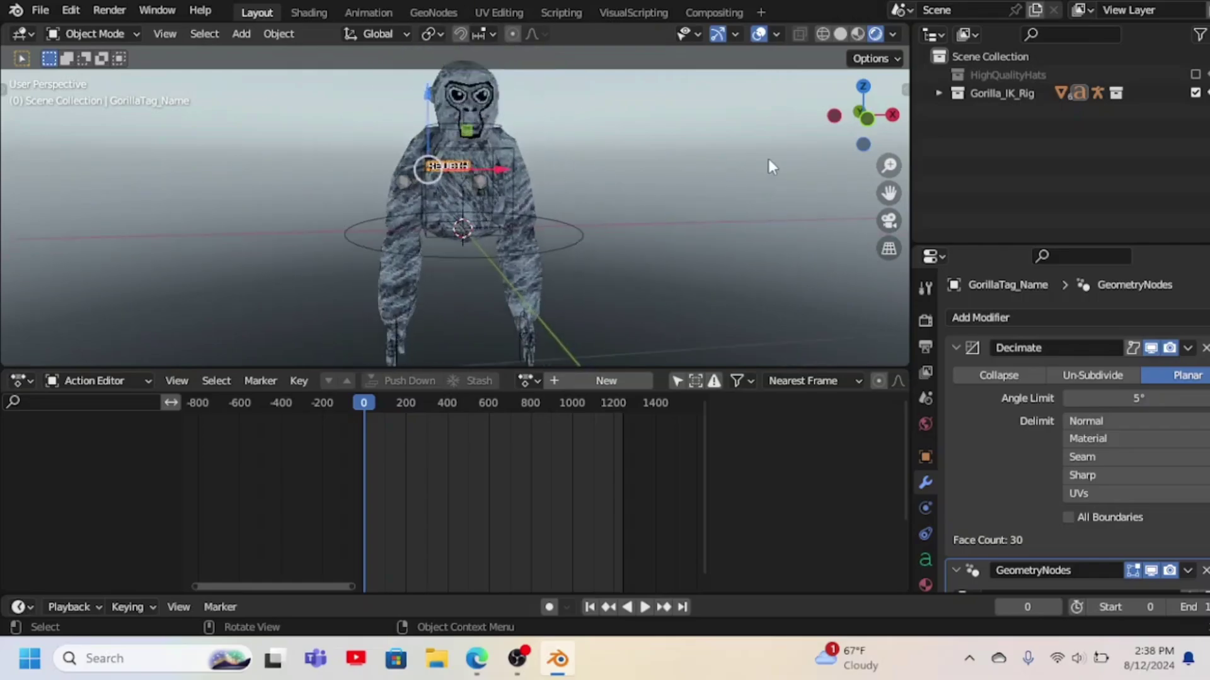
click(866, 123)
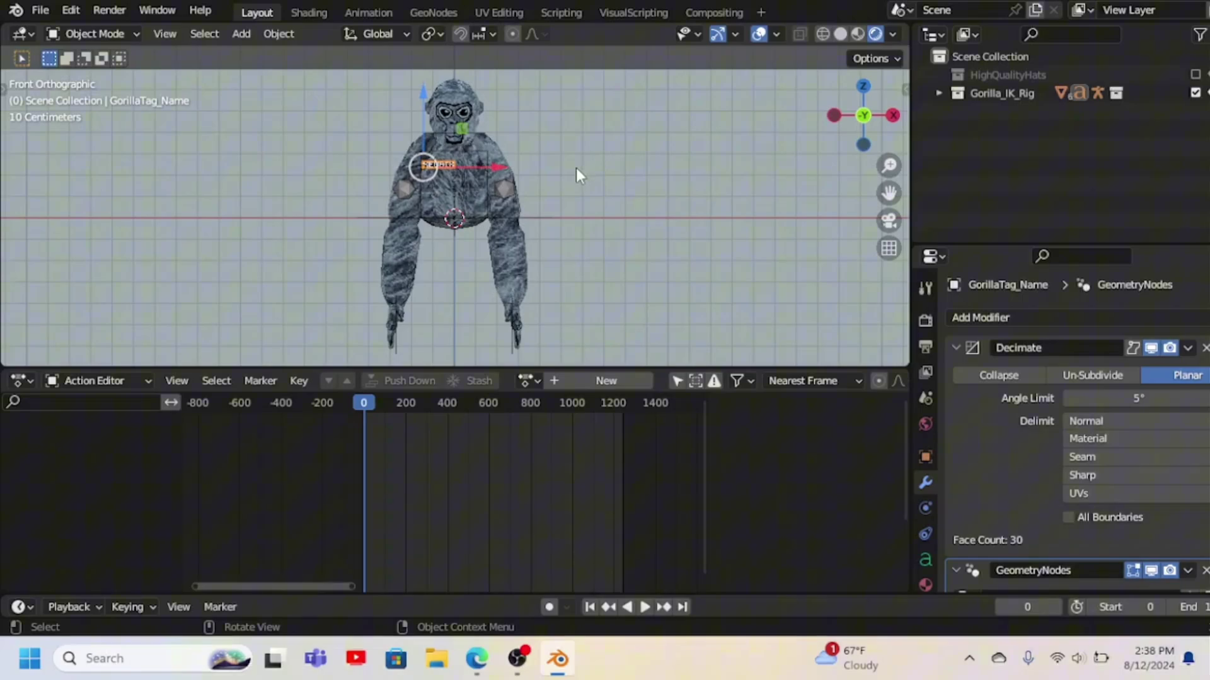
key(s)
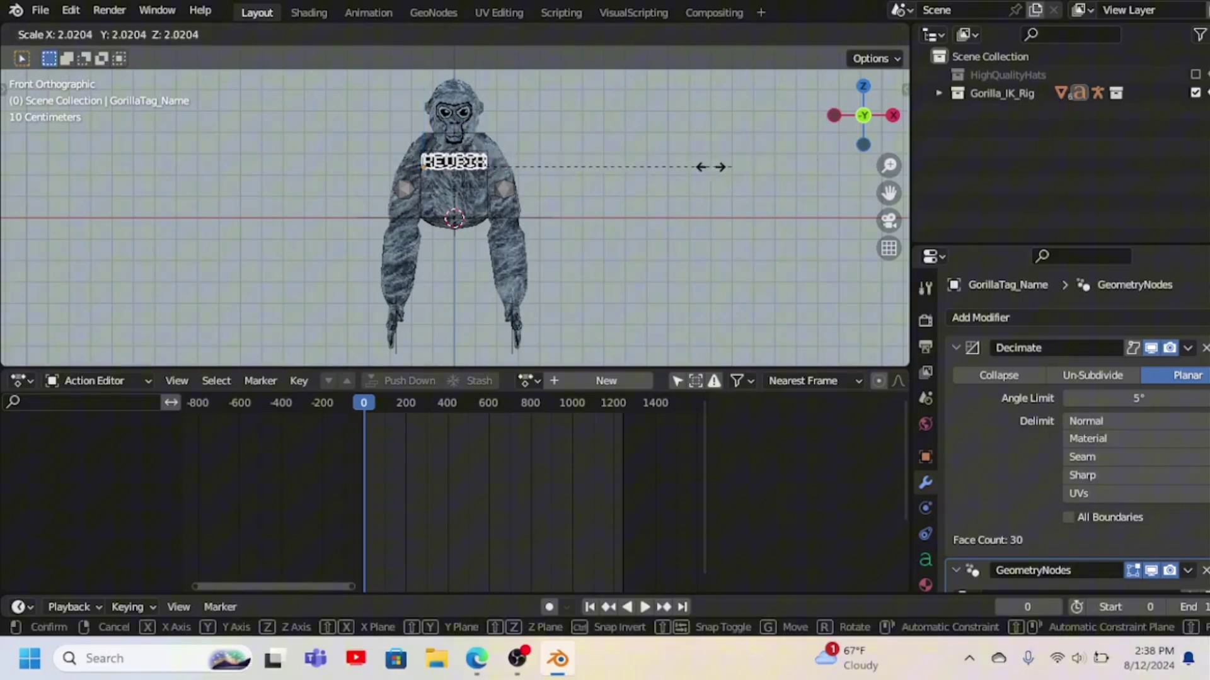
click(690, 153)
middle_drag(690, 145, 690, 152)
scroll(690, 152, down, 5)
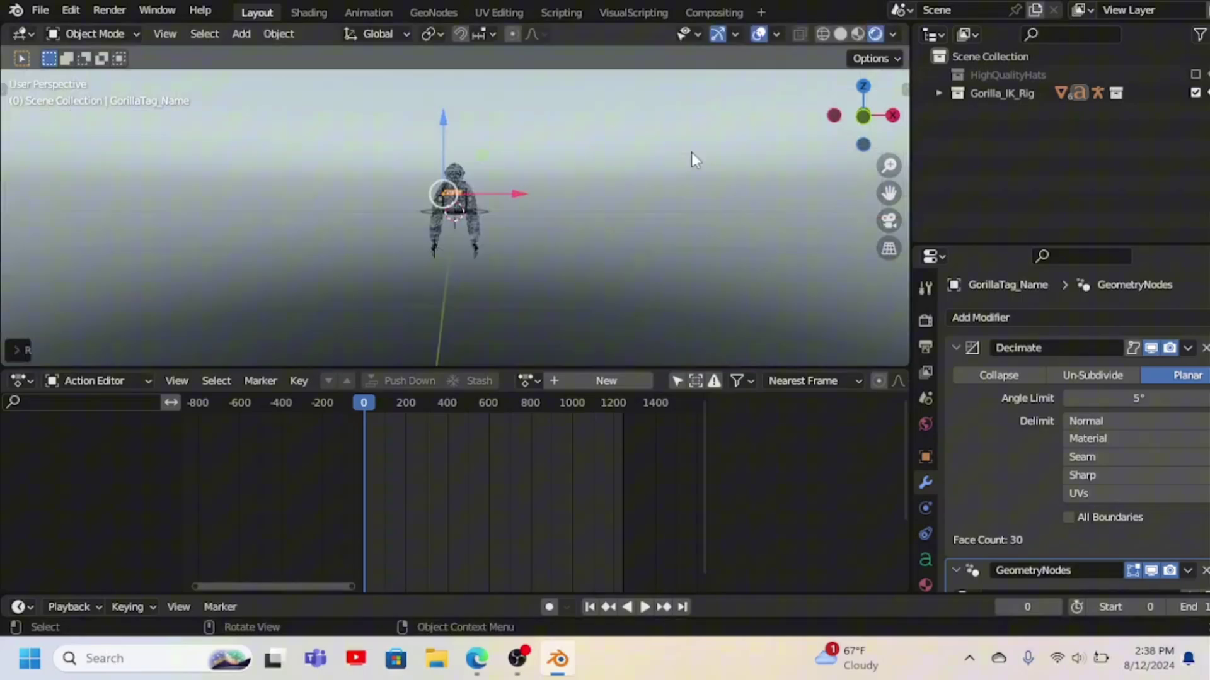
scroll(690, 153, up, 8)
scroll(690, 153, down, 4)
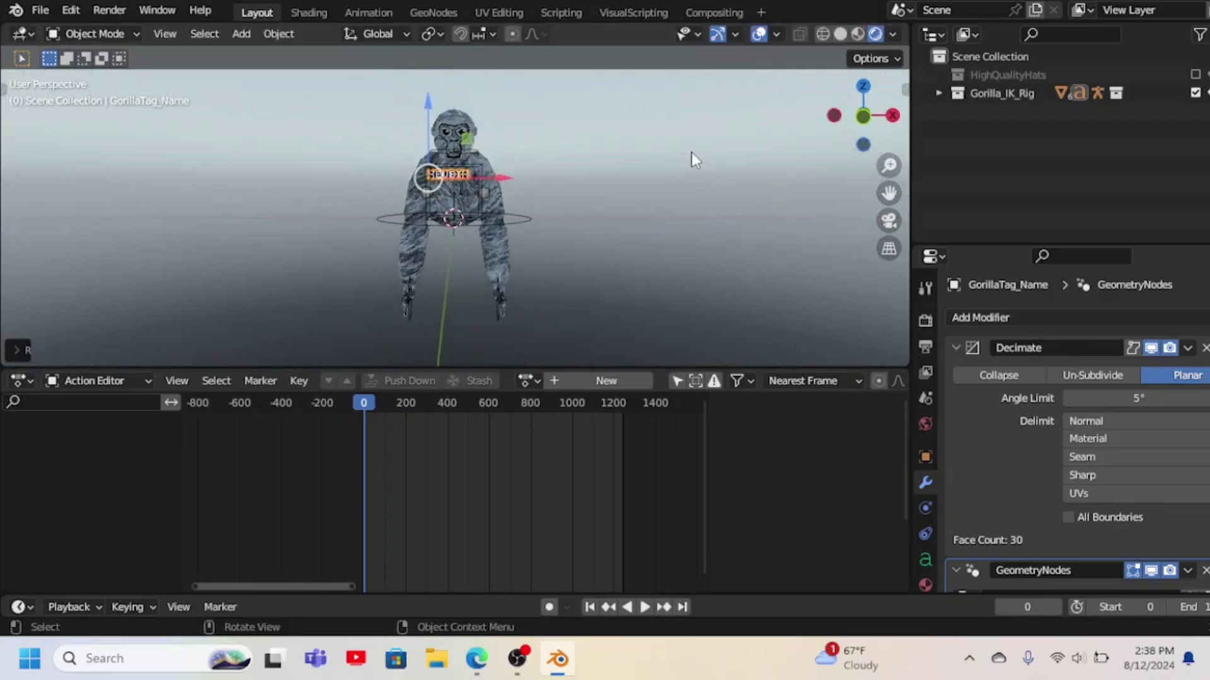
Select the gorilla model and set the PrimaryColor of its Primary_ColorFur material to bright green
click(500, 268)
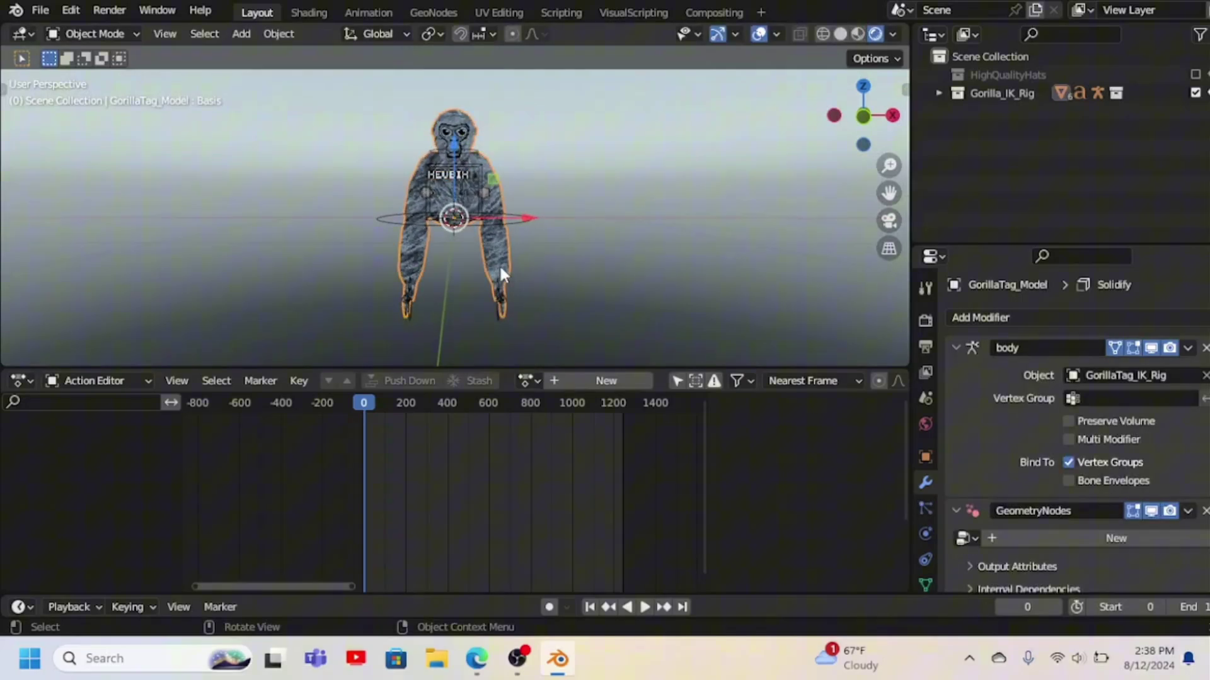
scroll(931, 532, down, 3)
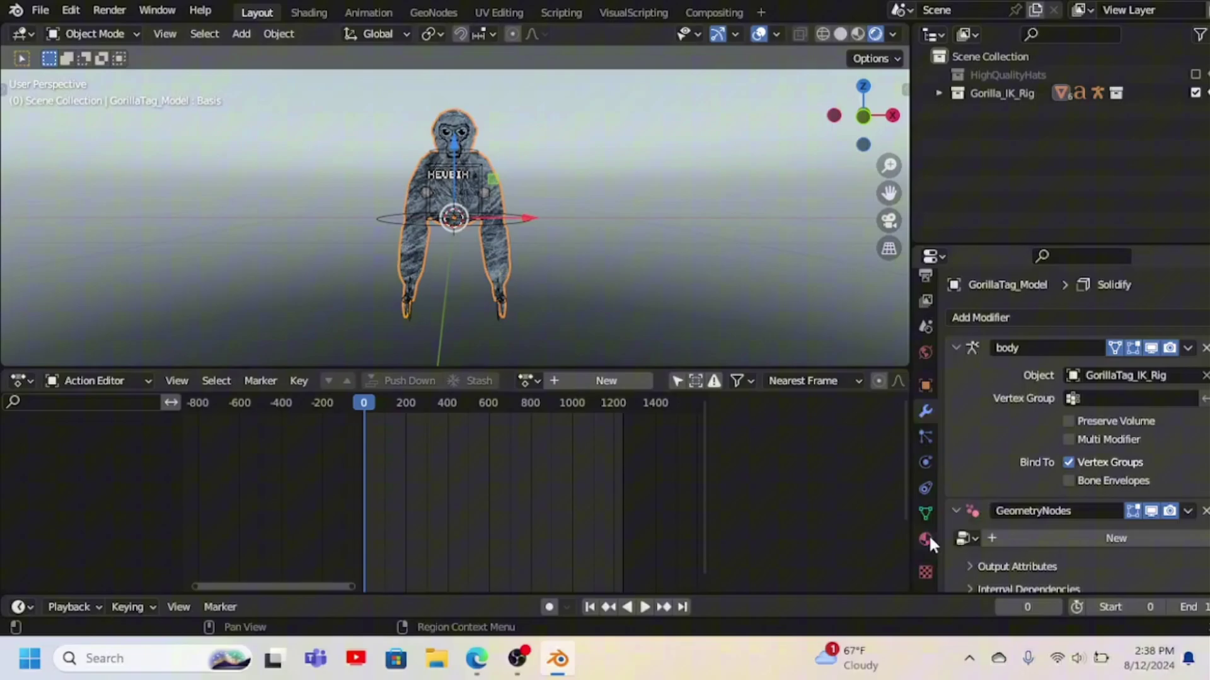
click(929, 536)
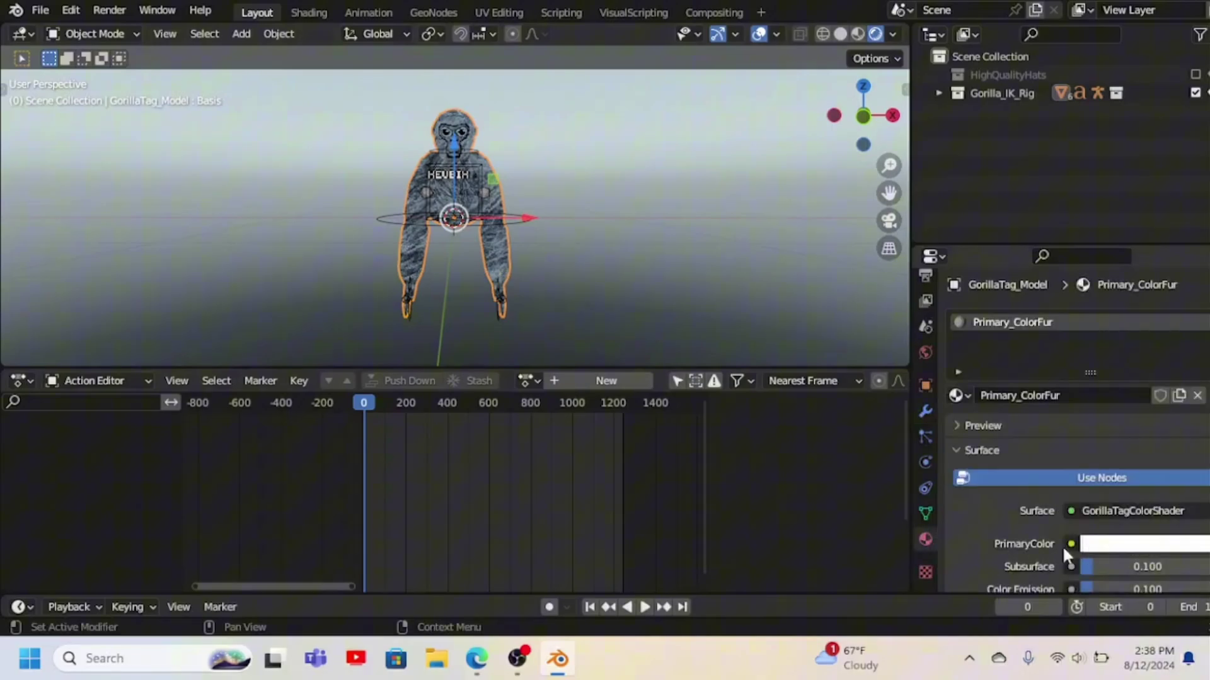
scroll(1023, 520, down, 3)
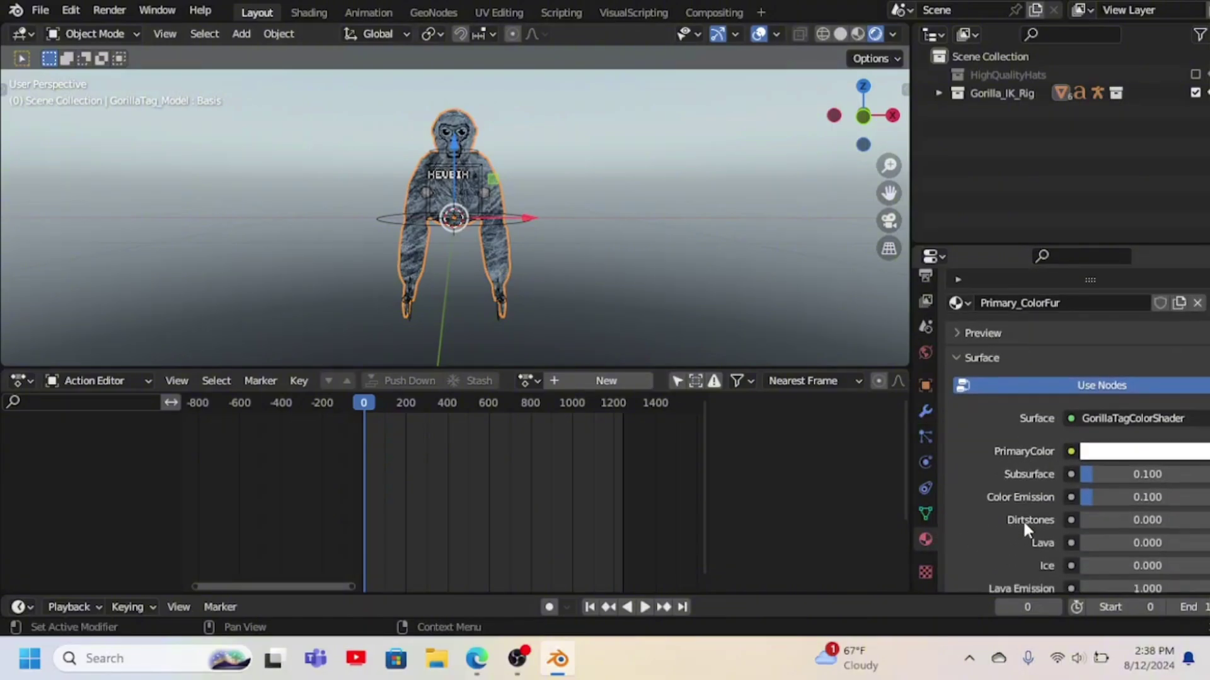
click(1137, 455)
drag(1114, 249, 1102, 307)
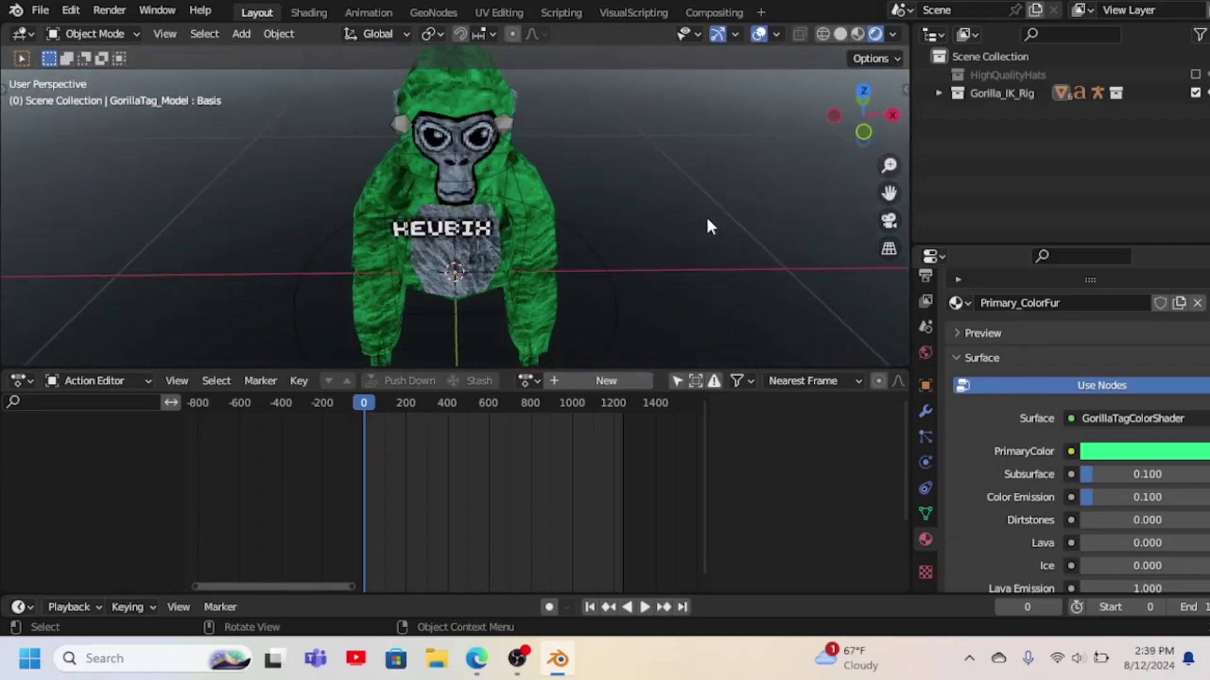
middle_drag(707, 219, 707, 219)
scroll(707, 218, down, 4)
scroll(707, 220, down, 5)
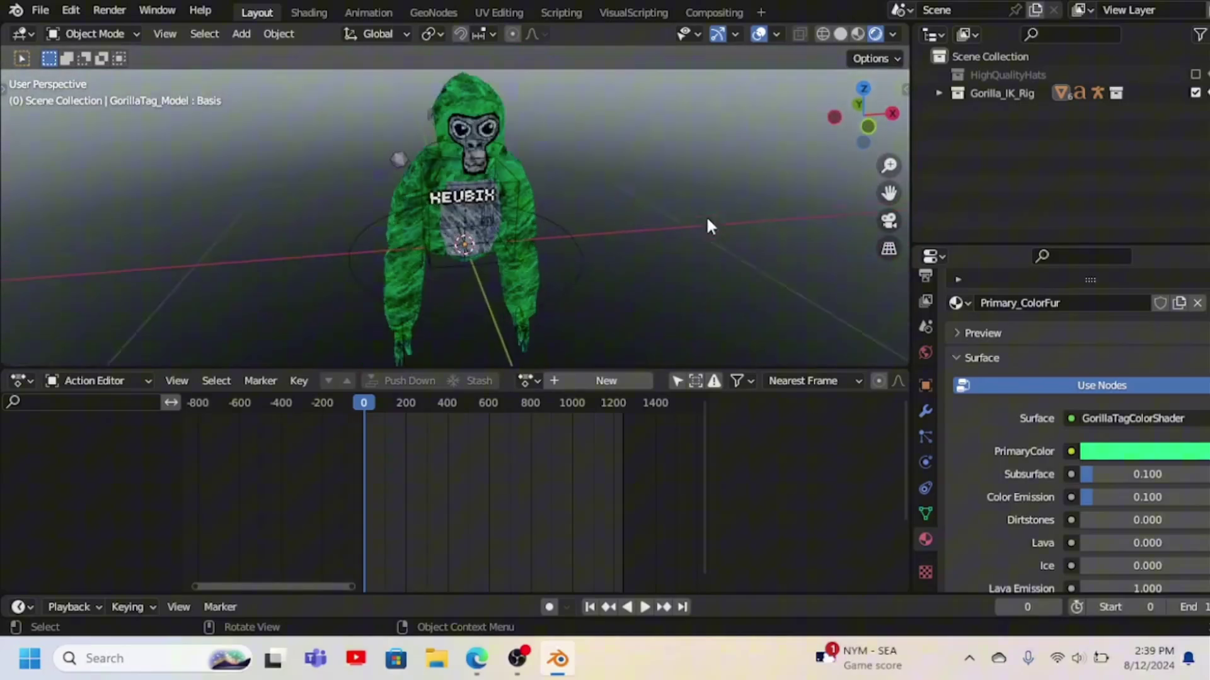
scroll(707, 219, up, 9)
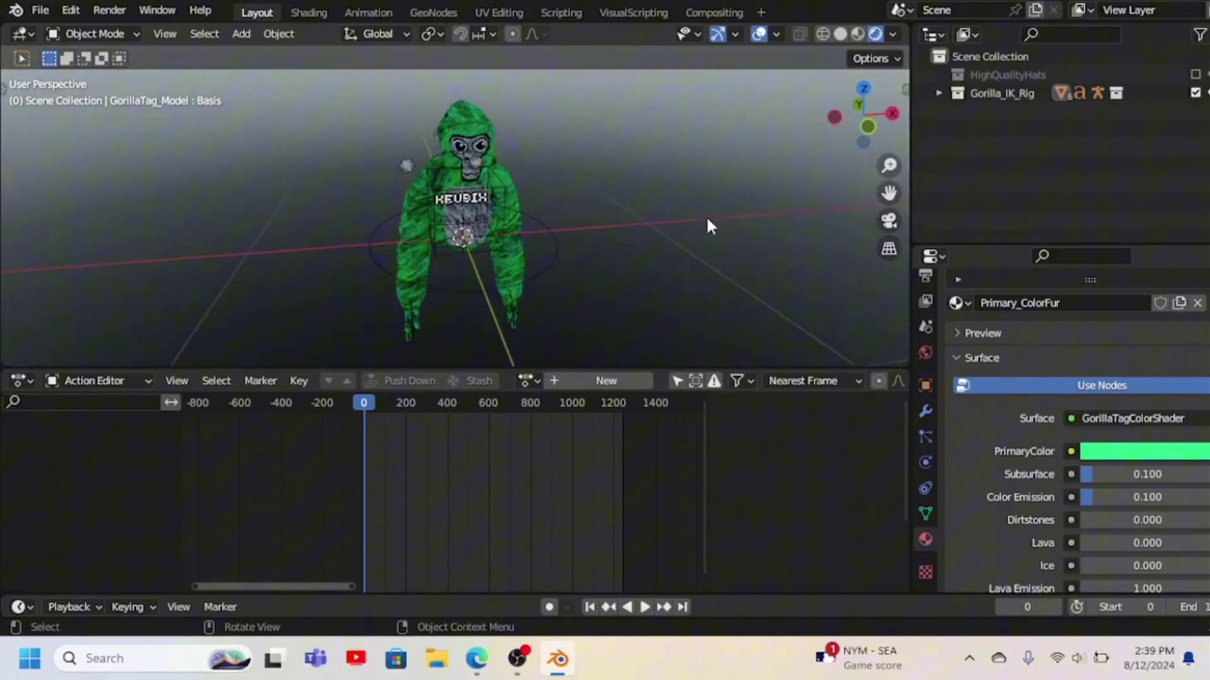
scroll(707, 219, down, 1)
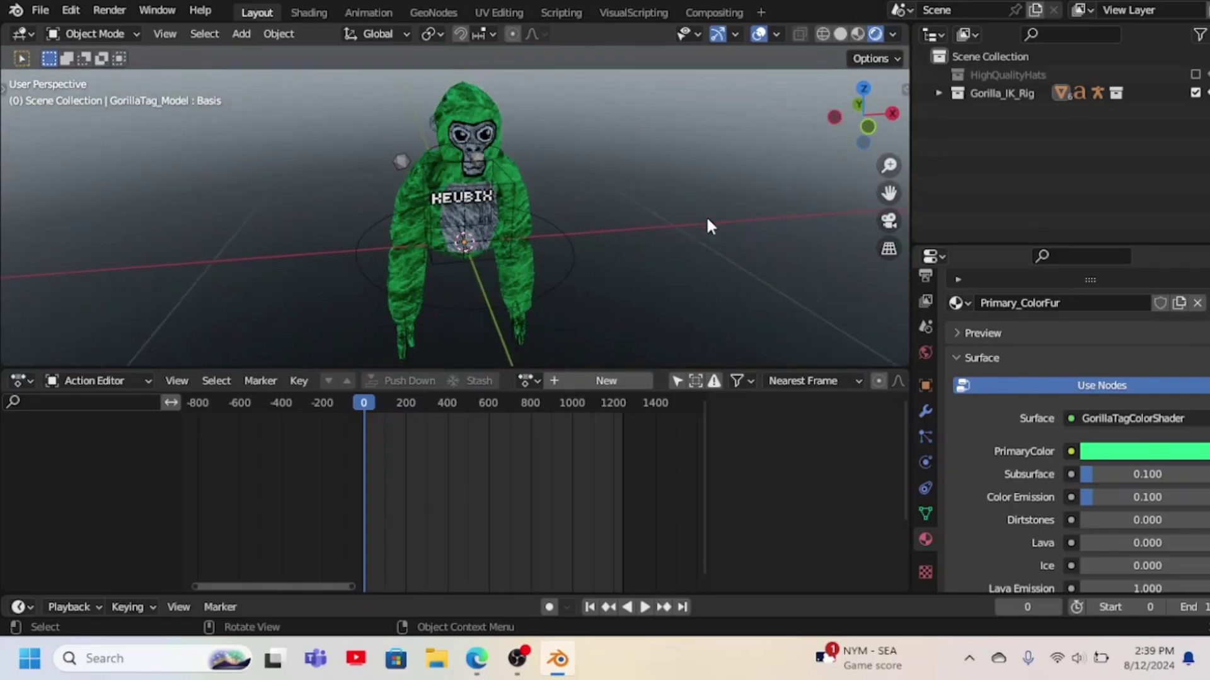
Switch to the Edge browser and load Sketchfab's 3D model search page in the tab with the Bing results
click(477, 659)
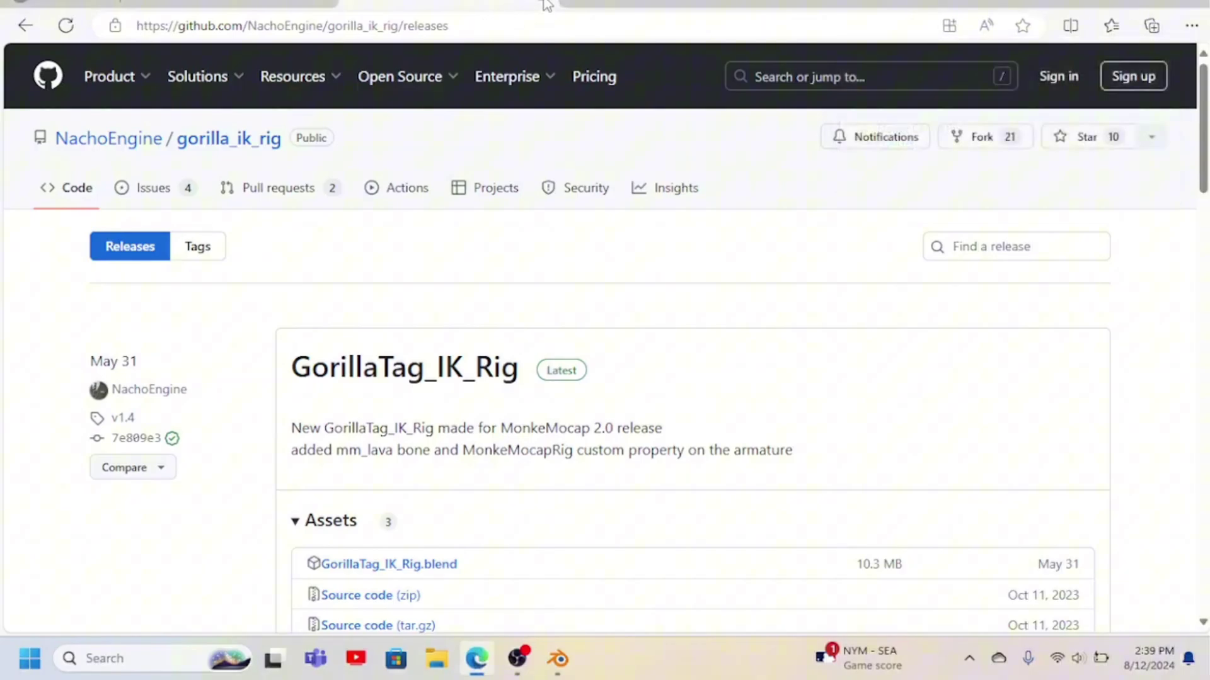
click(547, 5)
click(523, 33)
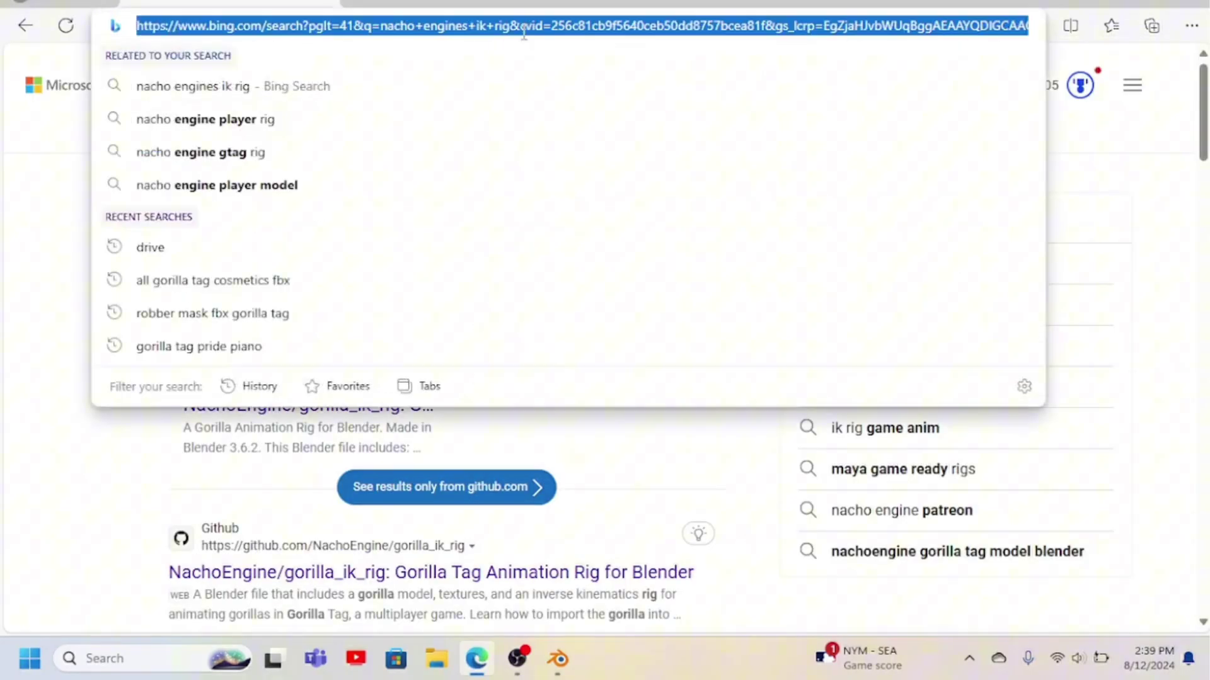
text(sk)
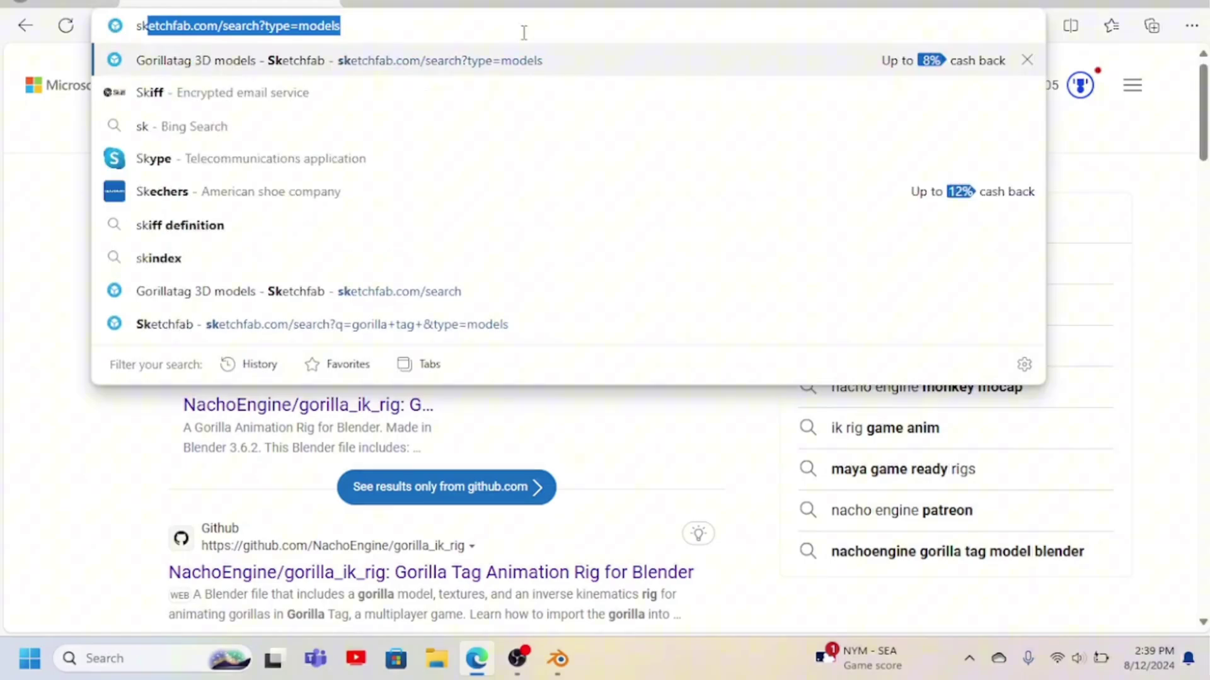
key(Return)
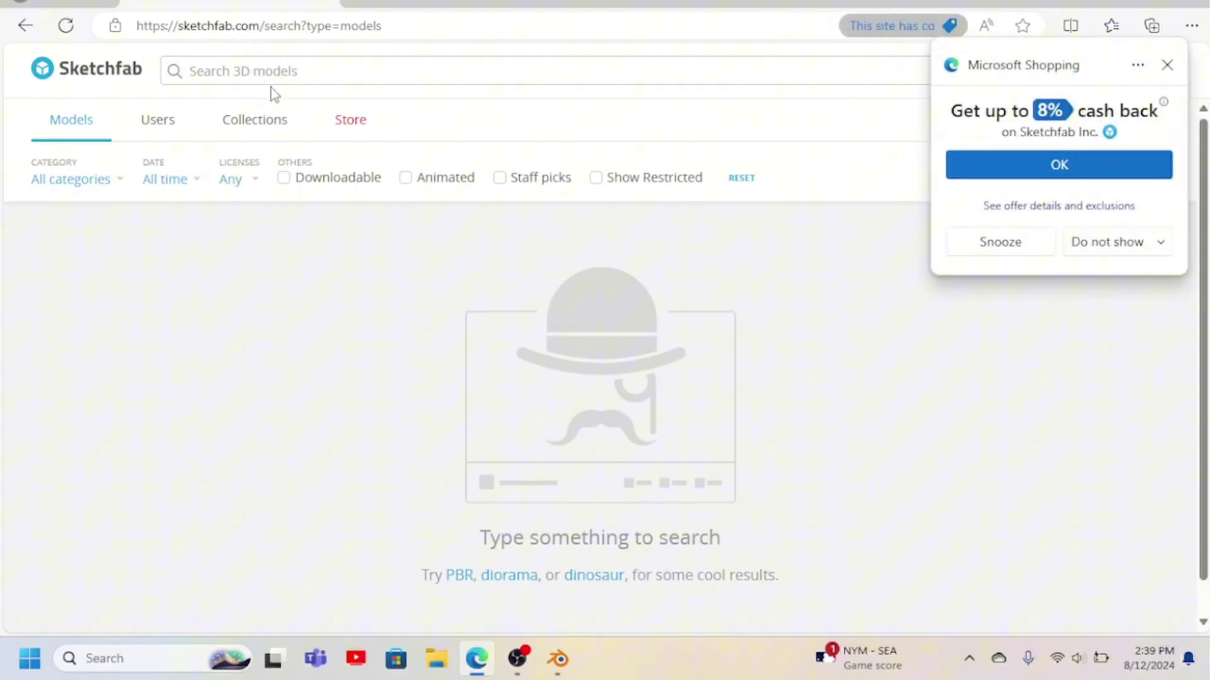
Search Sketchfab for "party hat gorilla tag" and open the Gorilla Tag Party Hat model
text(pa)
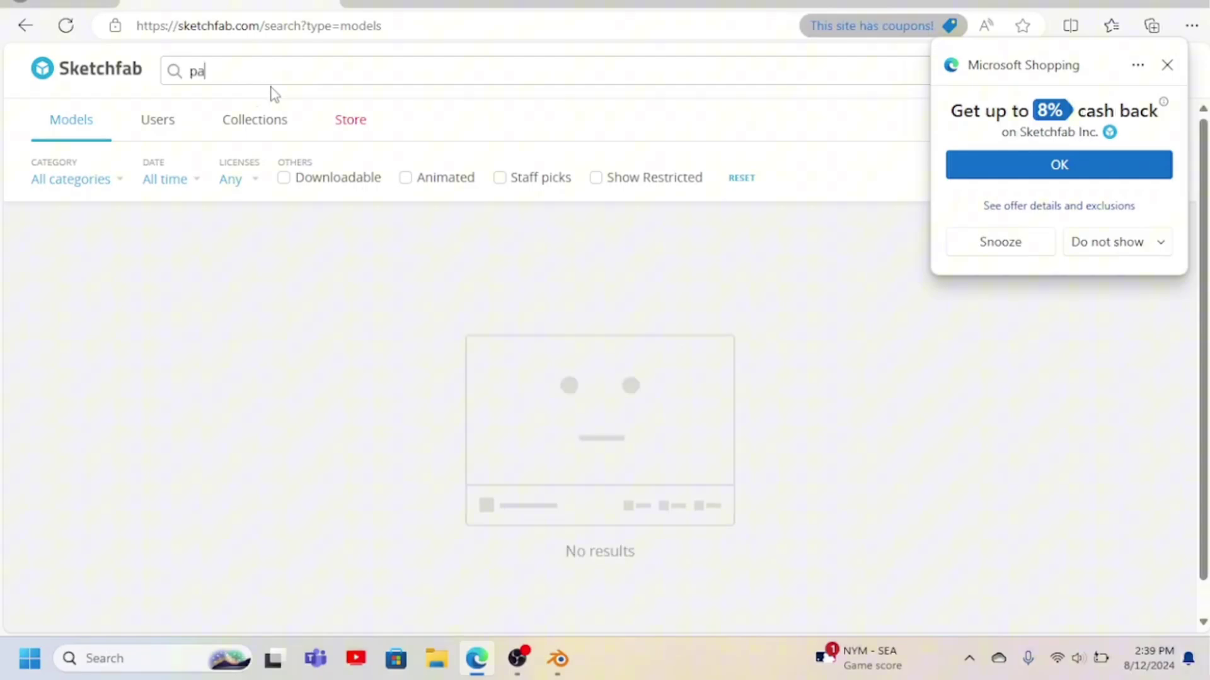
text(rty hat )
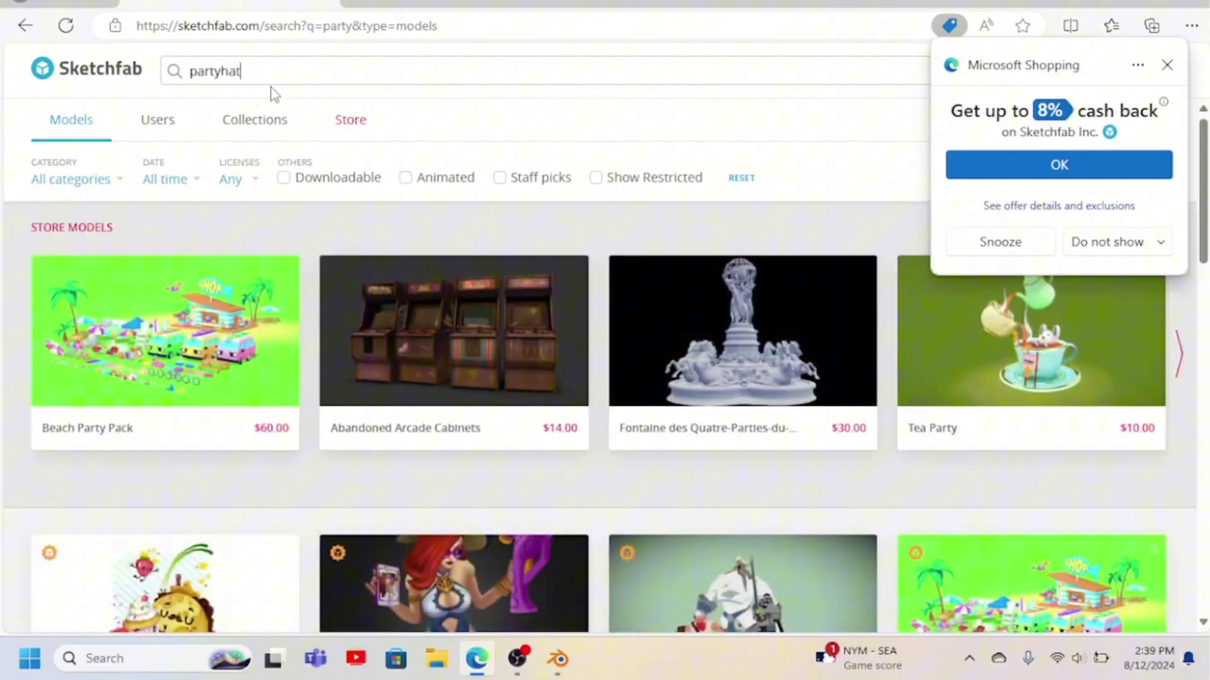
text(gorilla tag)
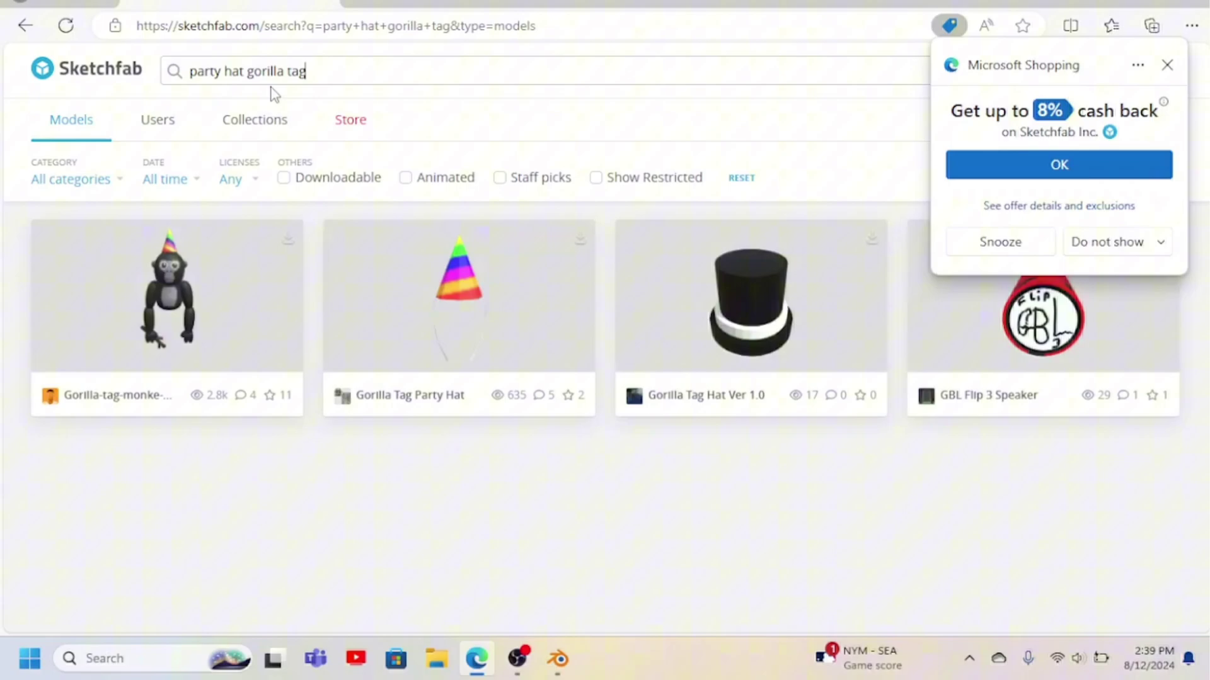
click(449, 332)
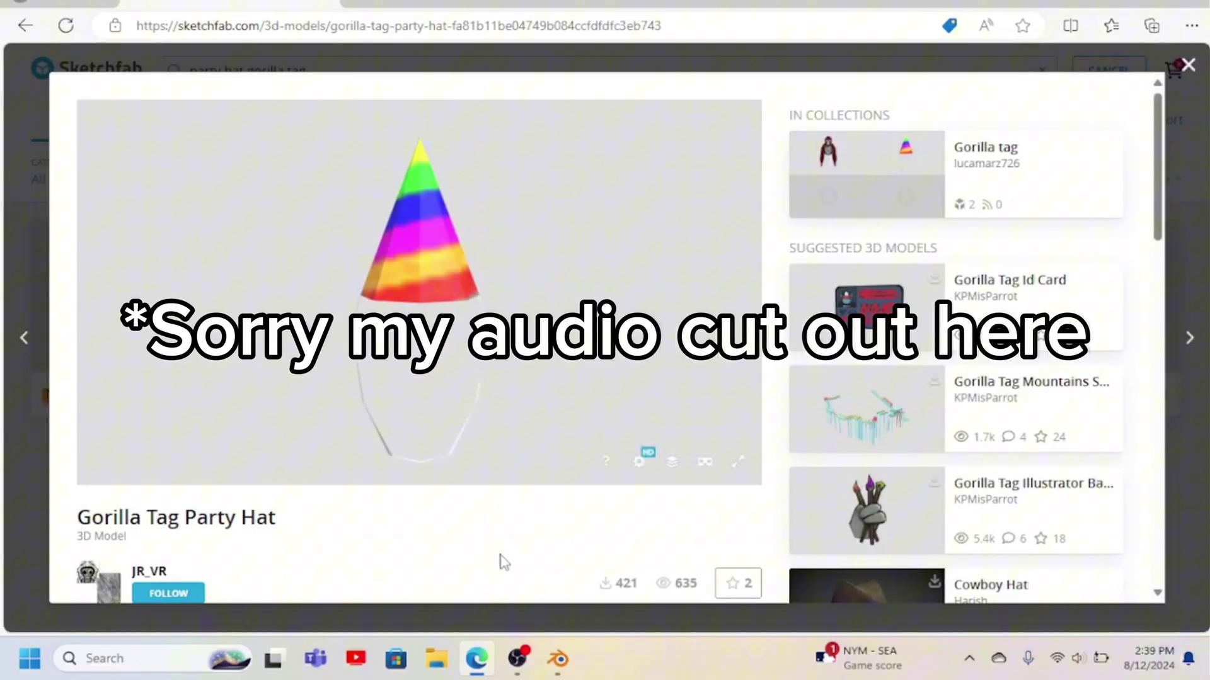
Download the Gorilla Tag Party Hat model in its original fbx format
scroll(417, 586, down, 3)
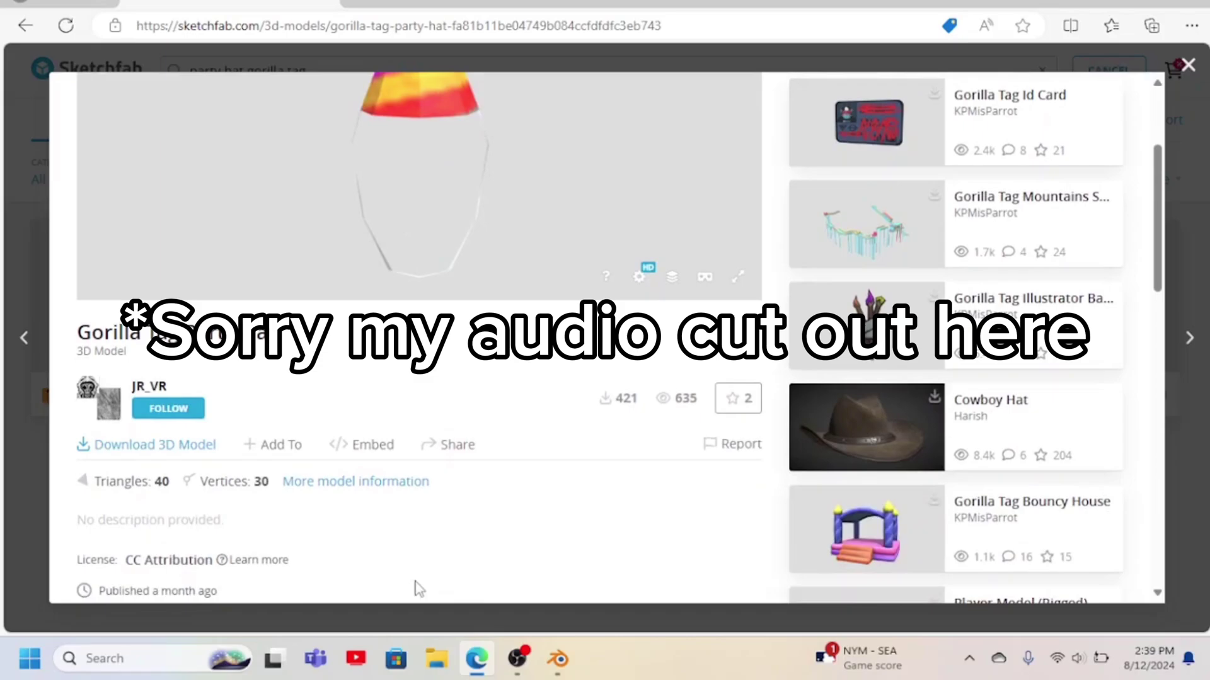
click(167, 447)
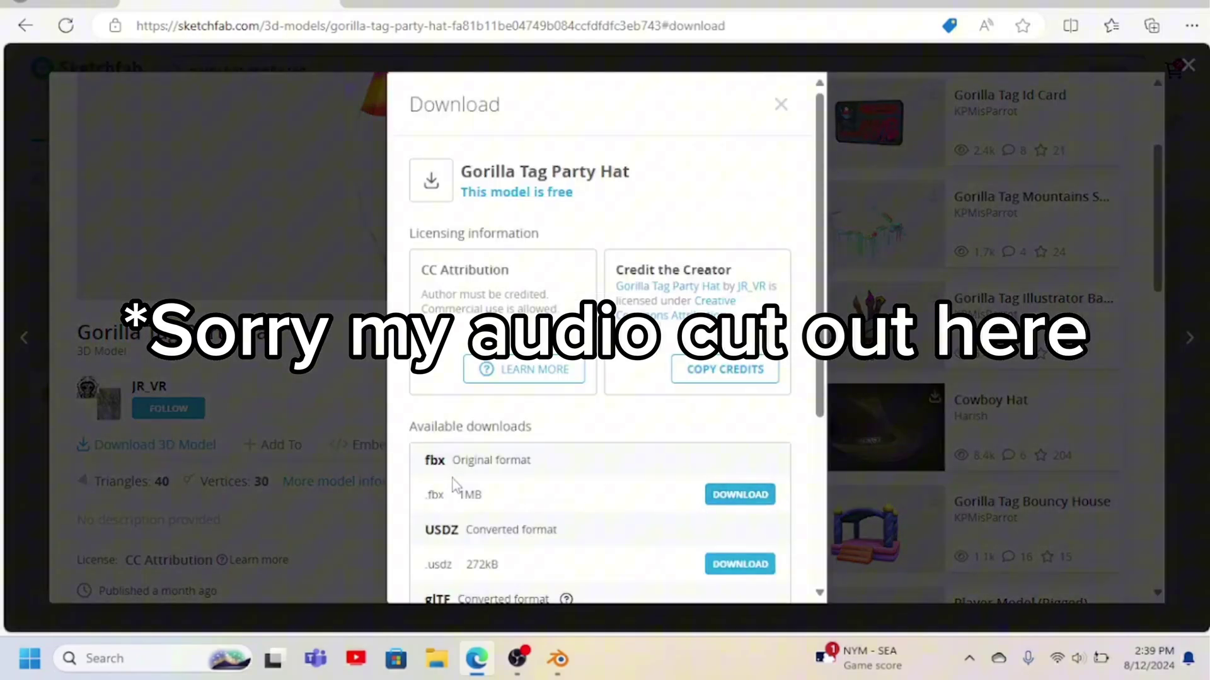
click(749, 493)
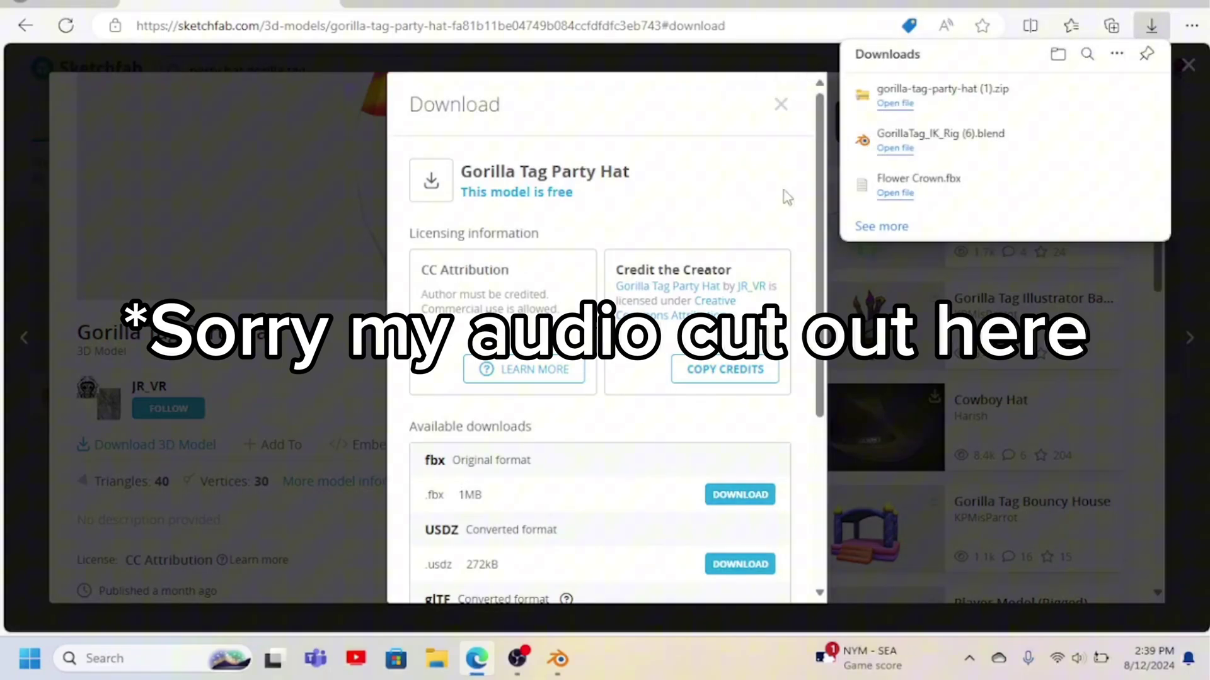
Open the downloaded party hat zip and copy the partyhat FBX from source/partyhat into Downloads, replacing the existing file
click(895, 103)
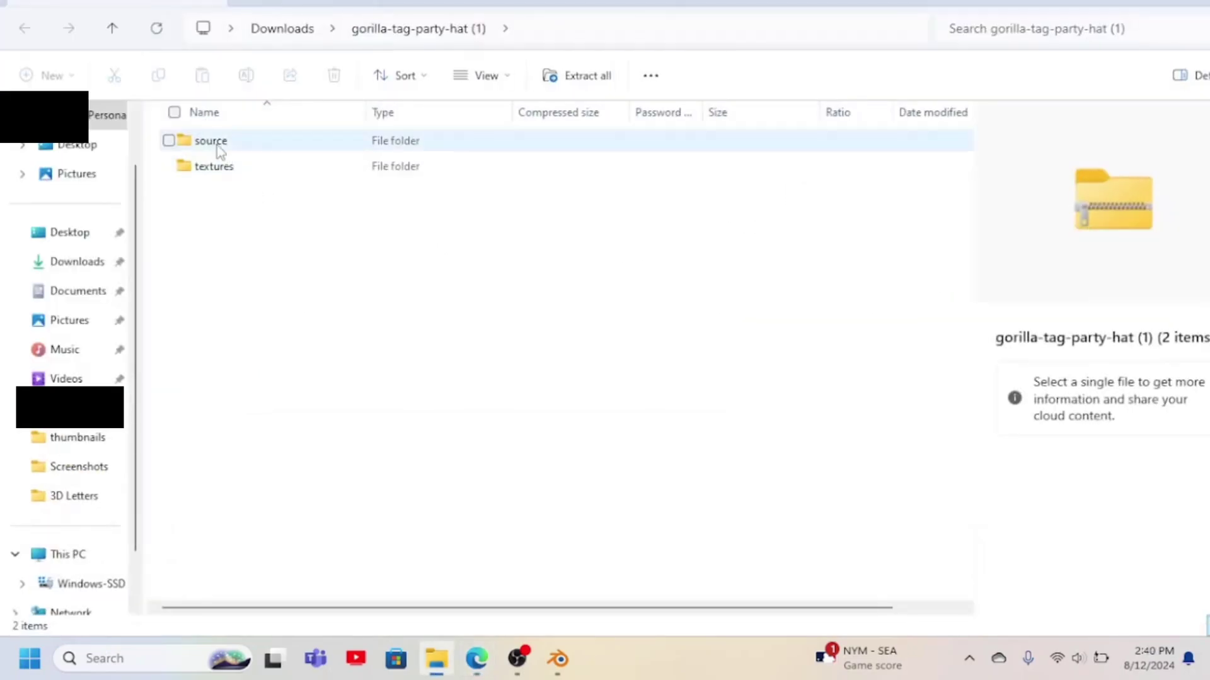
double_click(214, 142)
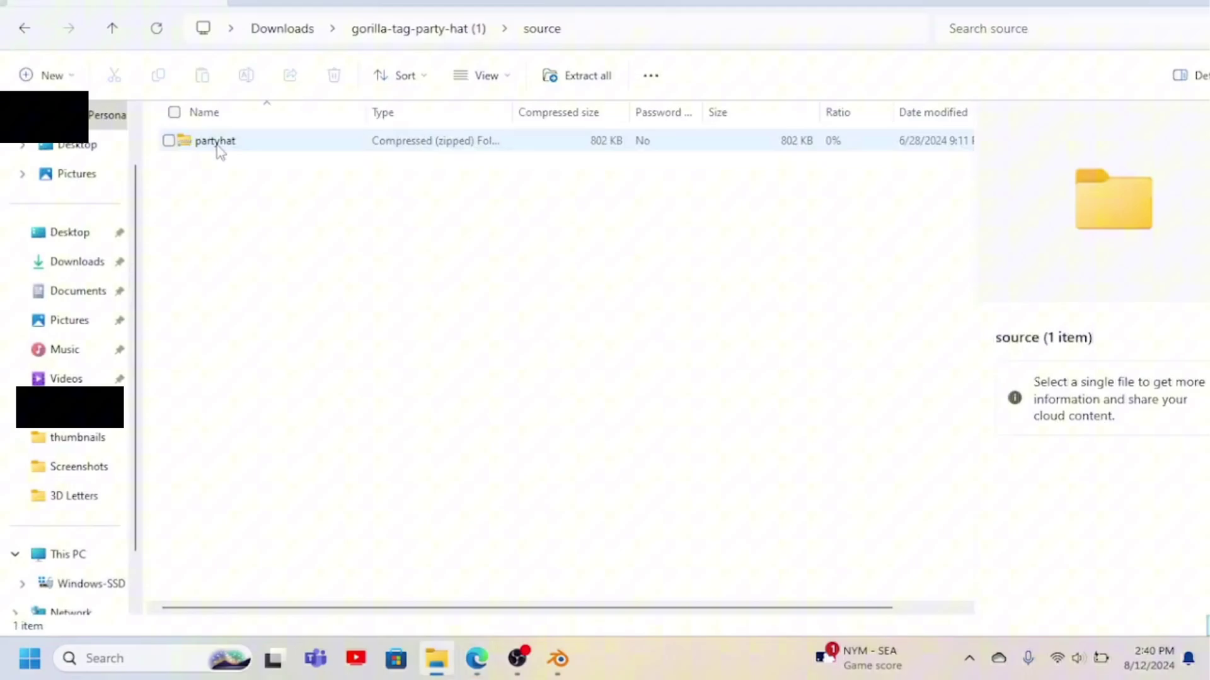
double_click(214, 141)
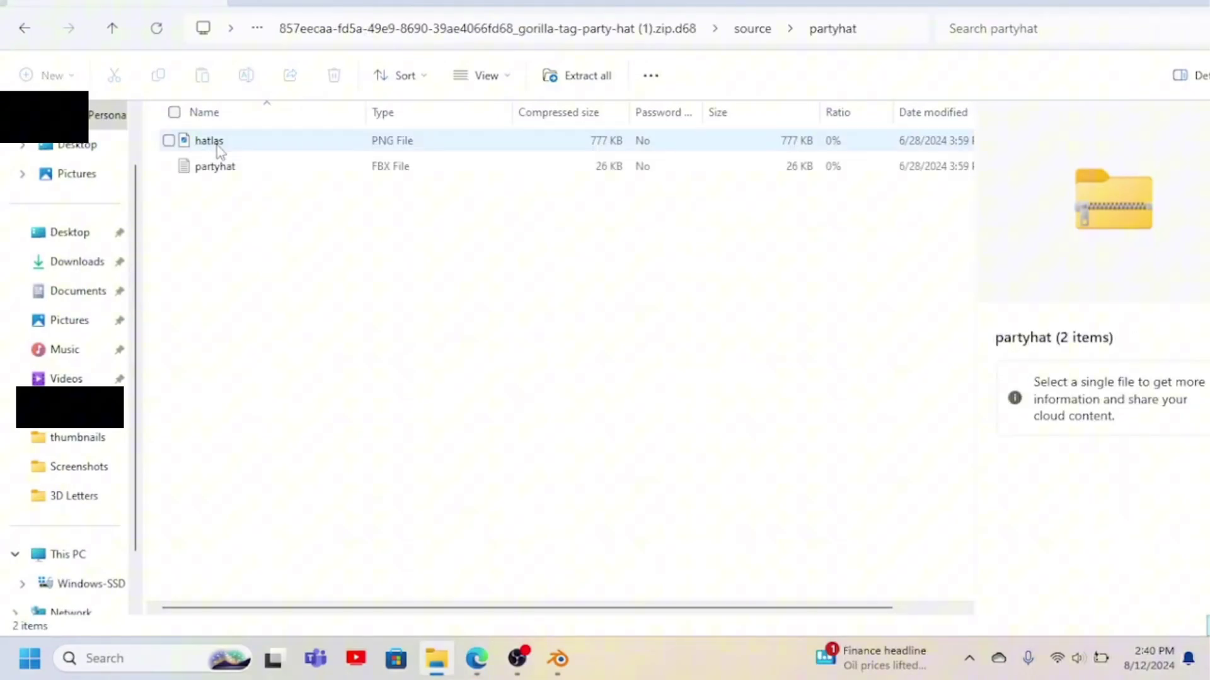
click(226, 180)
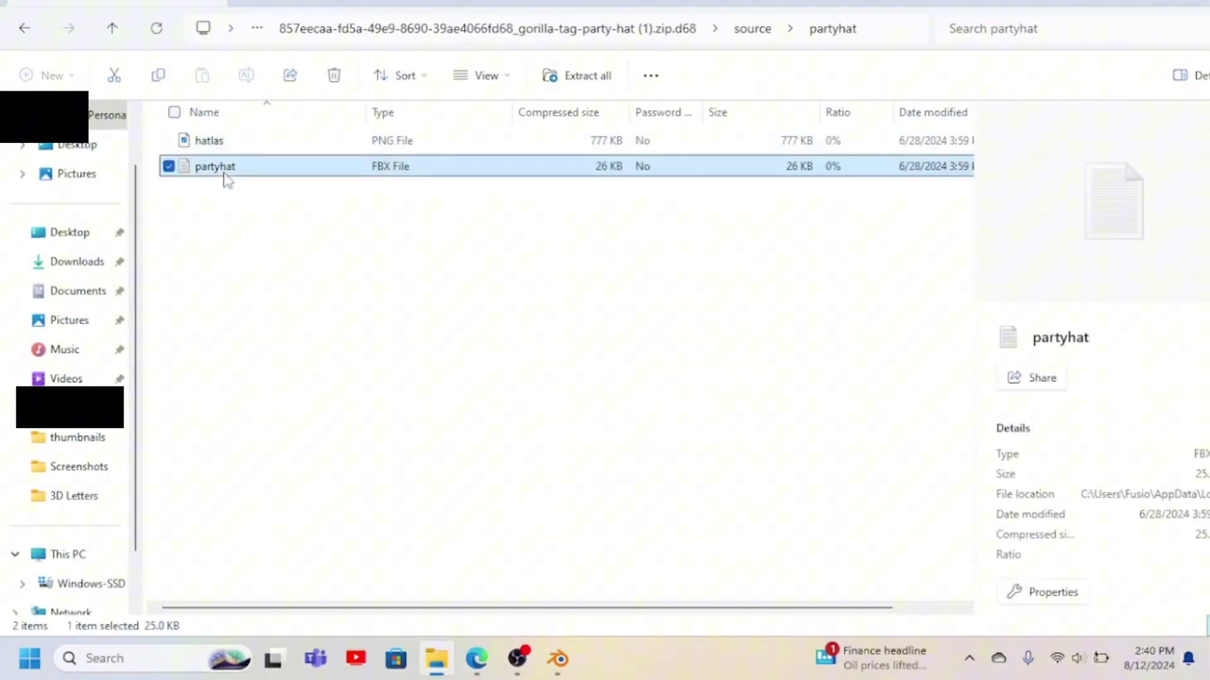
drag(226, 179, 63, 268)
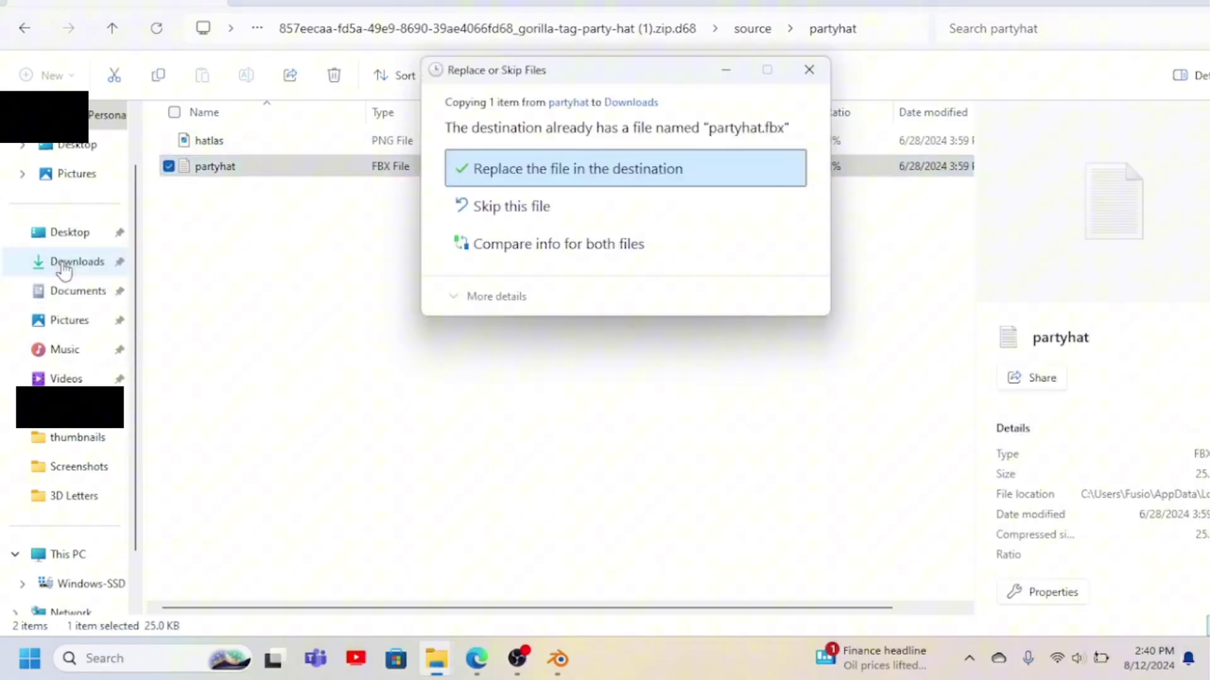
click(581, 172)
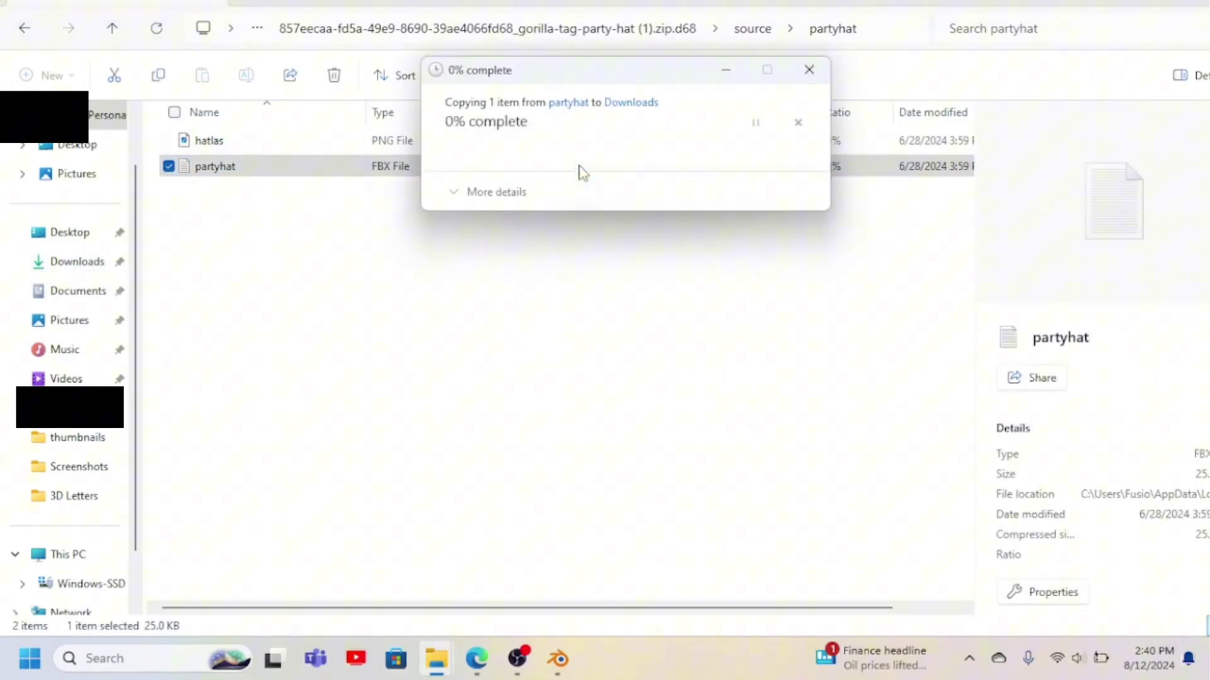
Switch to Blender and import partyhat.fbx from the Downloads folder as an FBX model
click(556, 662)
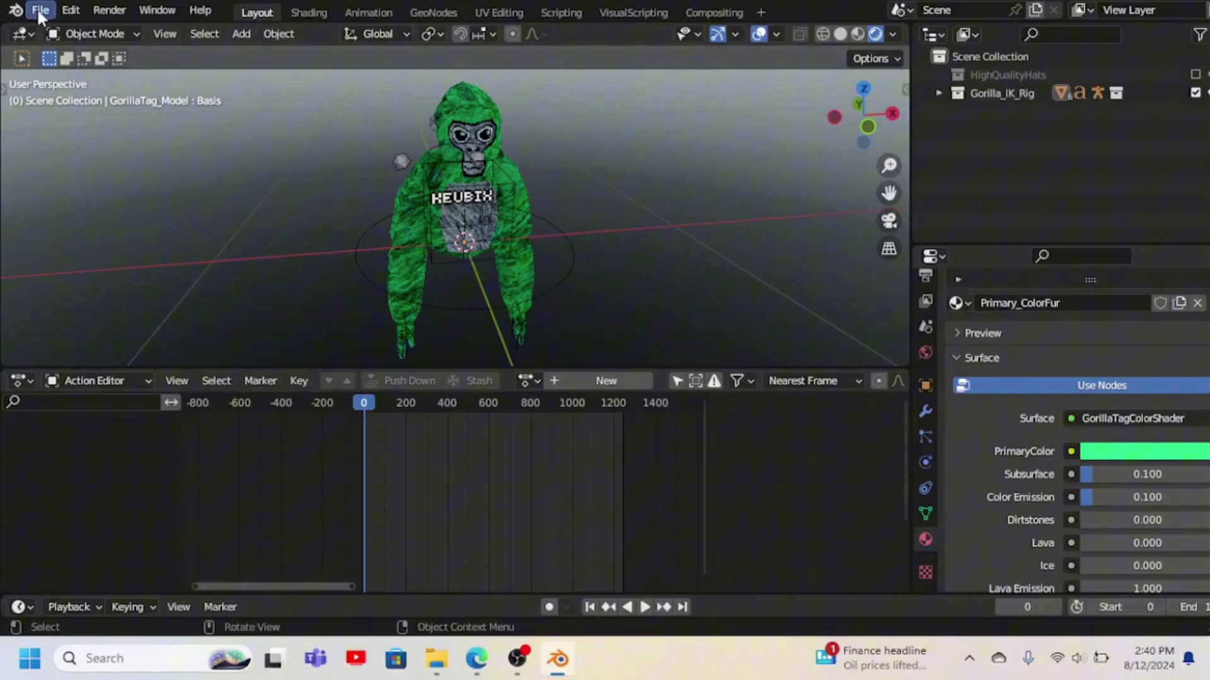
click(37, 10)
mouse_move(94, 249)
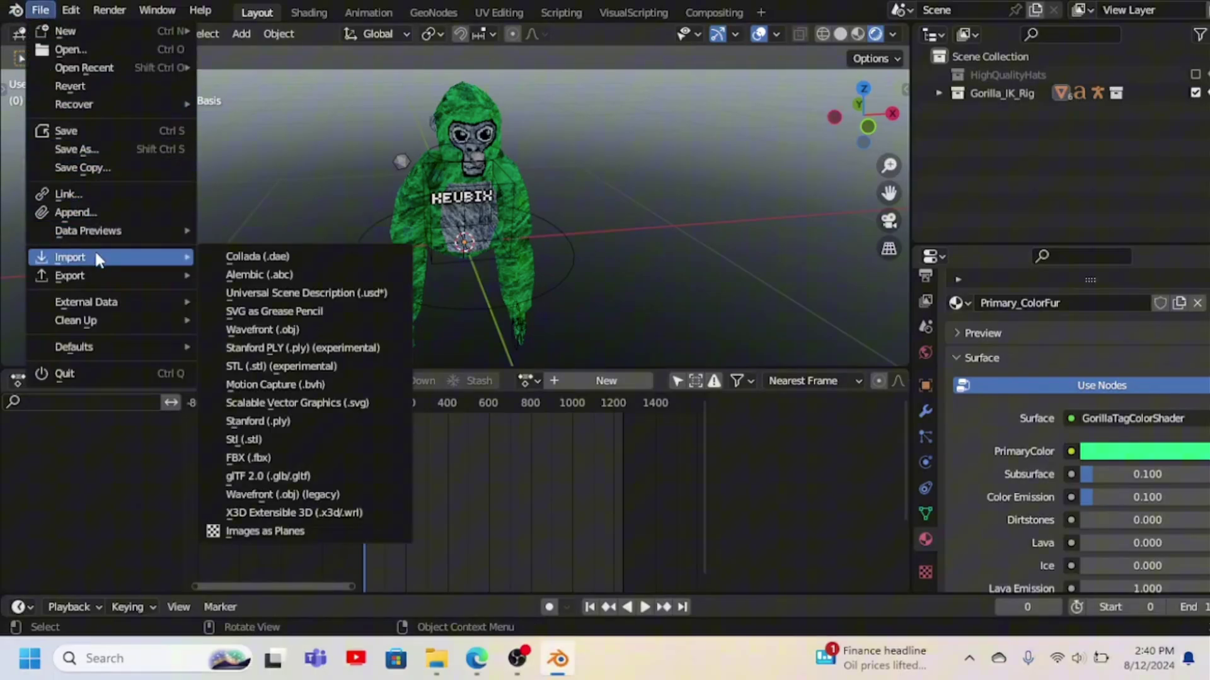
click(293, 456)
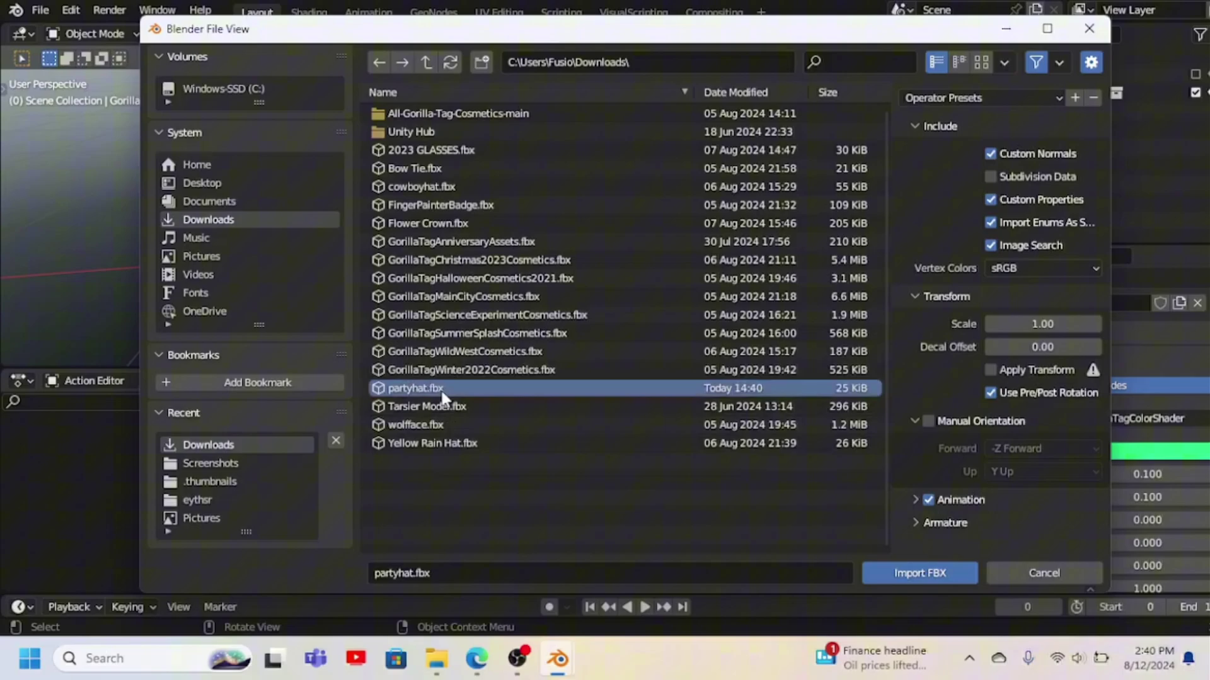
double_click(415, 389)
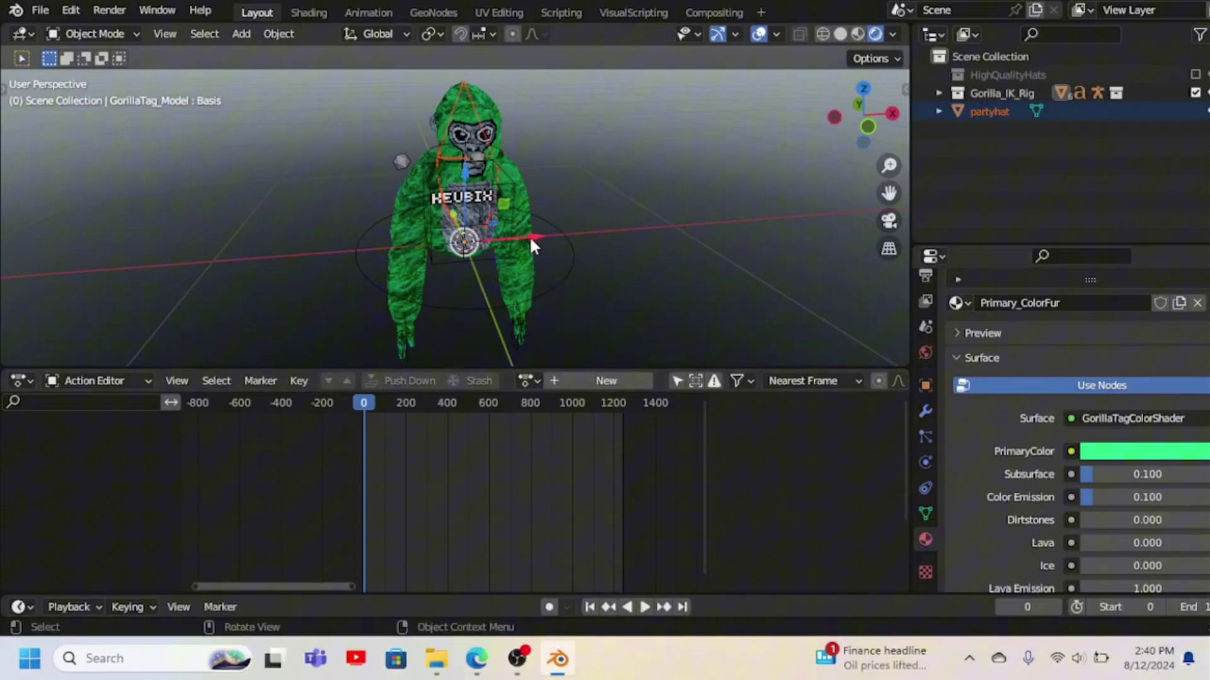
Move the party hat clear of the gorilla along X and raise it about 0.2 m along Z
drag(529, 236, 634, 250)
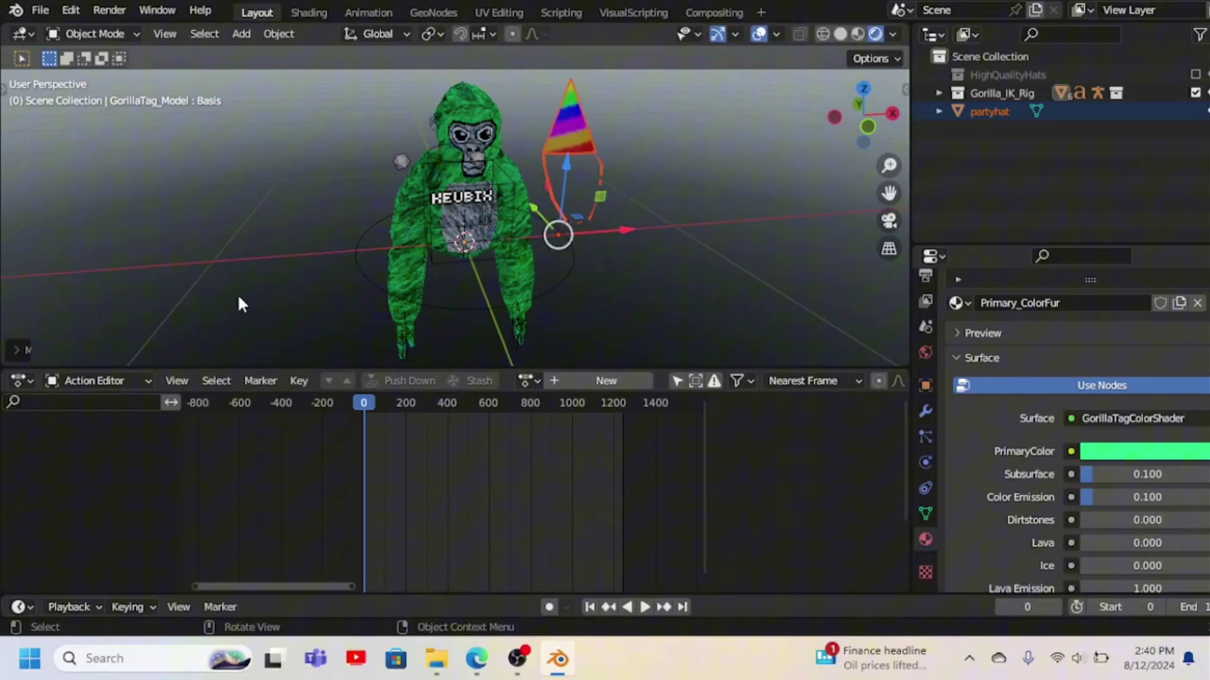
middle_drag(715, 195, 577, 200)
click(872, 122)
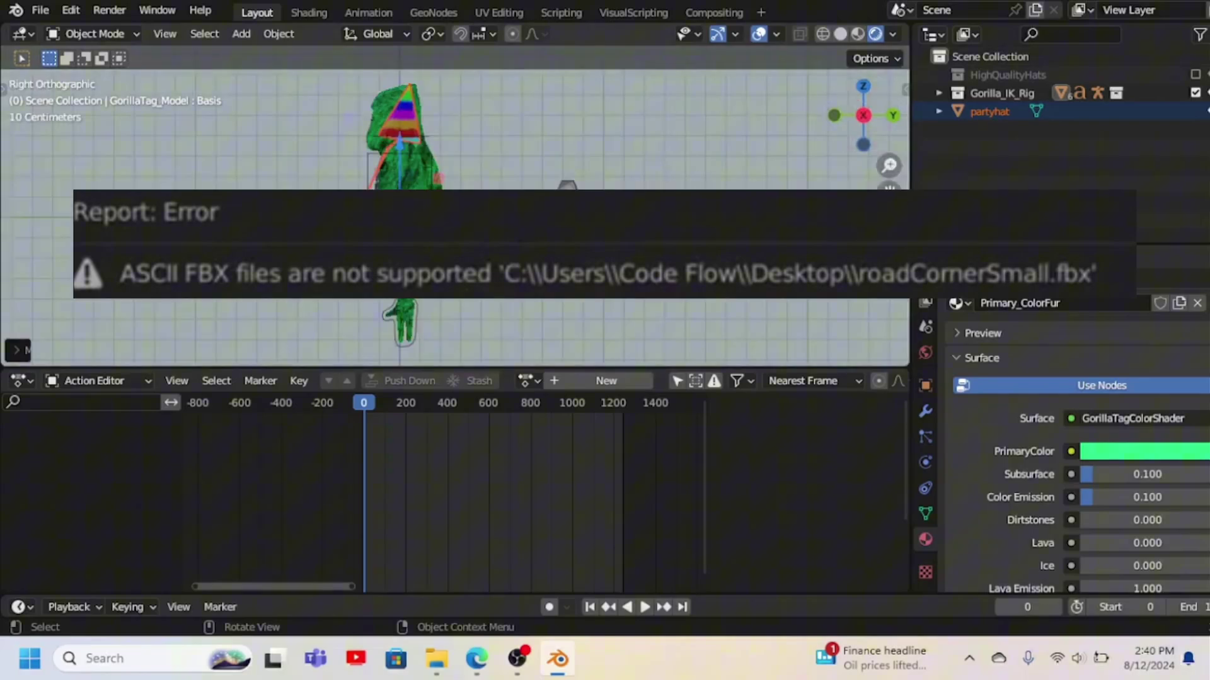
key(g)
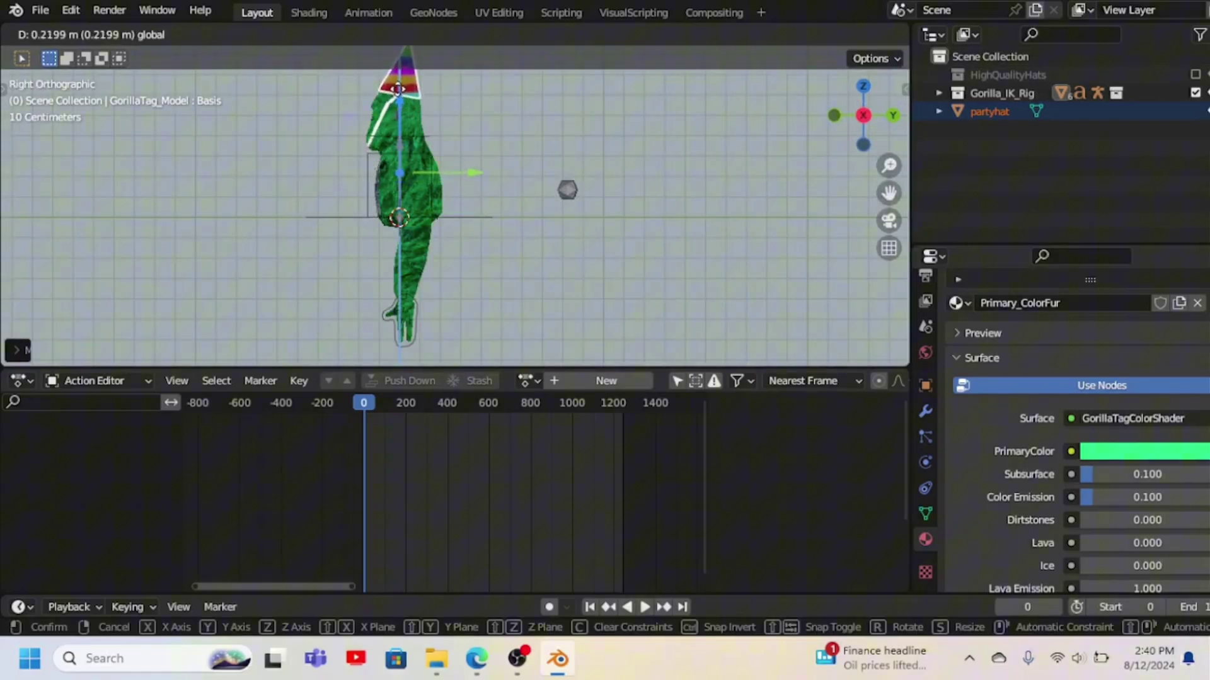
key(Return)
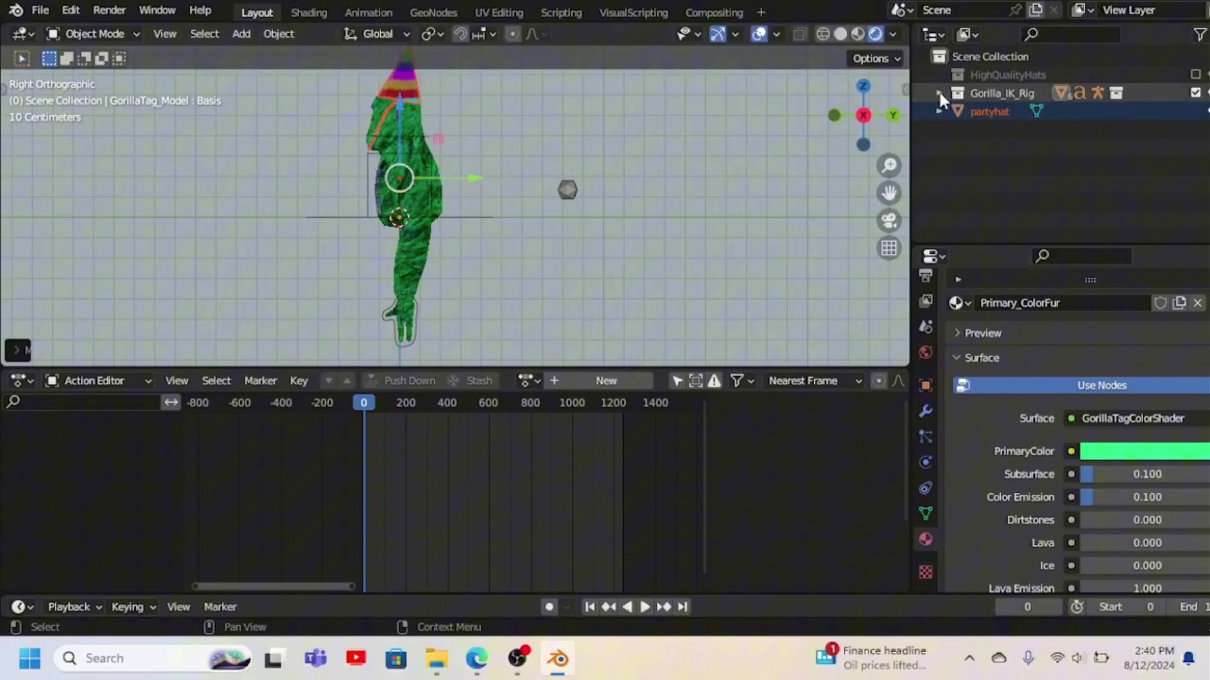
In the front view, move the party hat back along X so it is centred on the gorilla's head, and deselect it
click(839, 115)
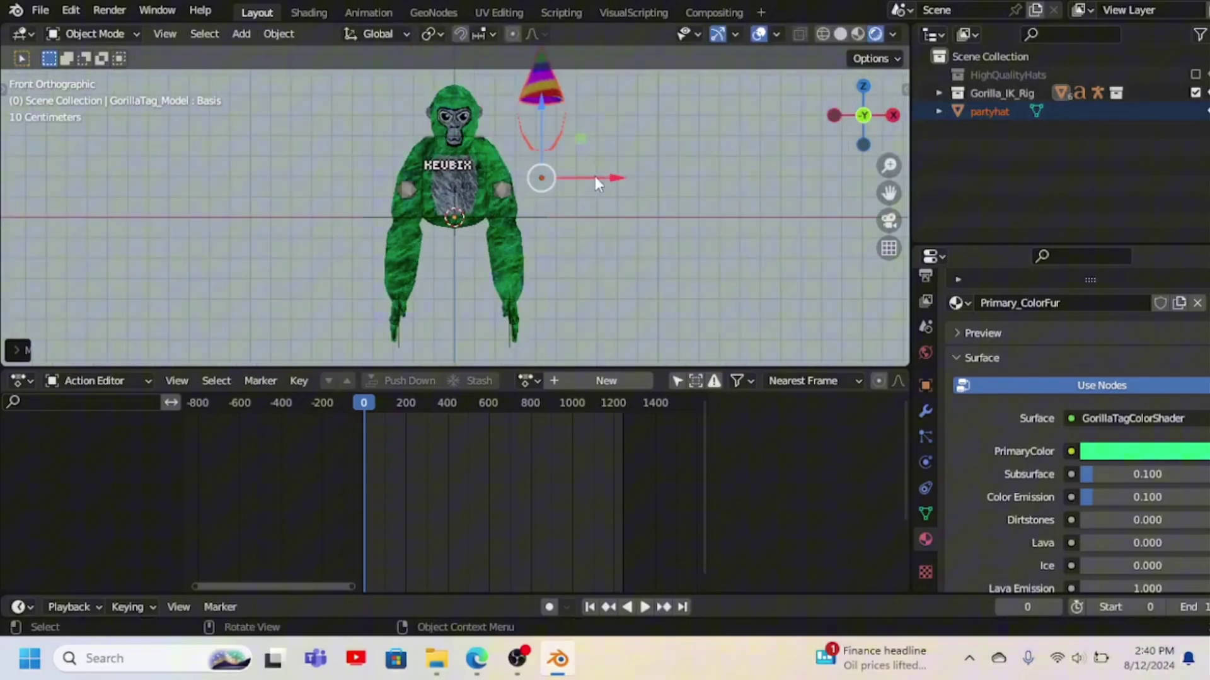
drag(594, 178, 503, 190)
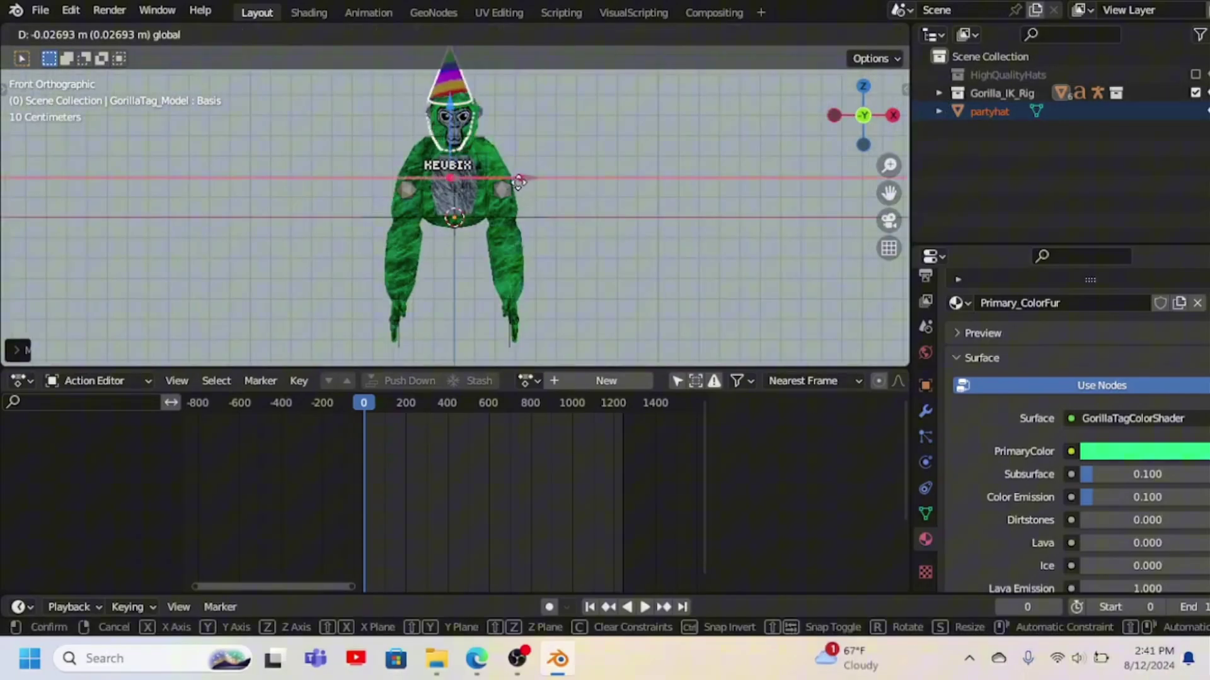
drag(521, 179, 526, 181)
click(515, 84)
drag(434, 170, 448, 170)
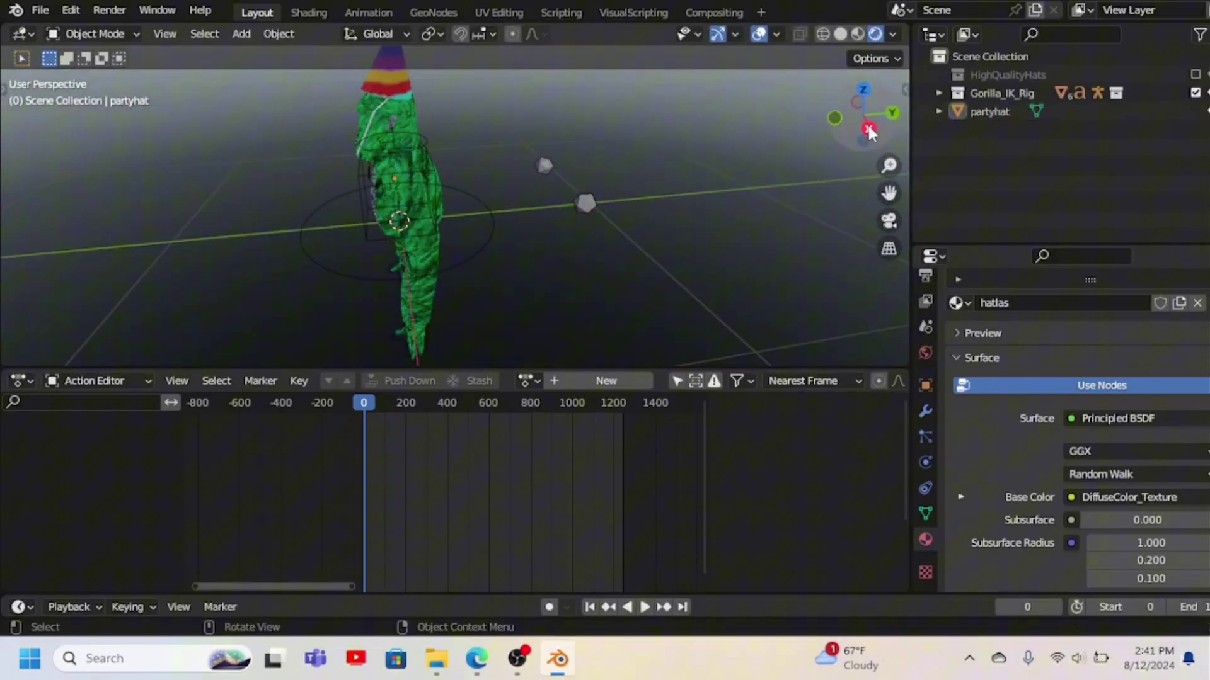
middle_drag(492, 220, 630, 217)
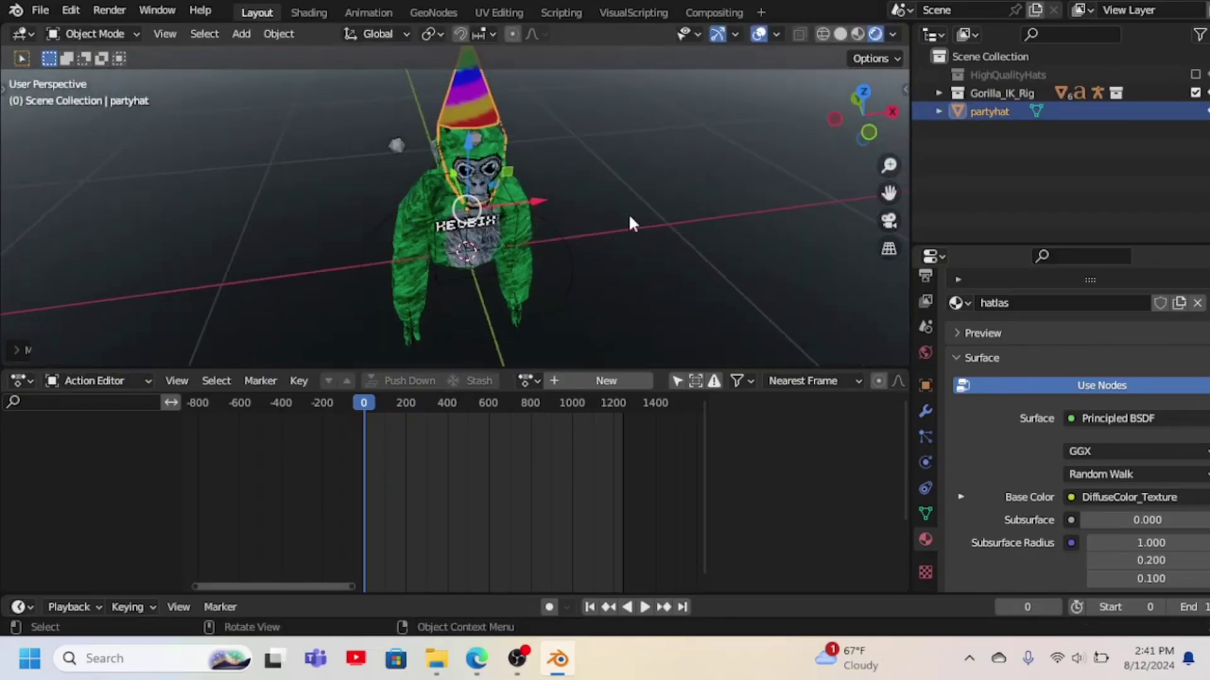
click(630, 216)
Switch to Edge and close the party hat's download dialog and model page to return to the Sketchfab search
click(477, 662)
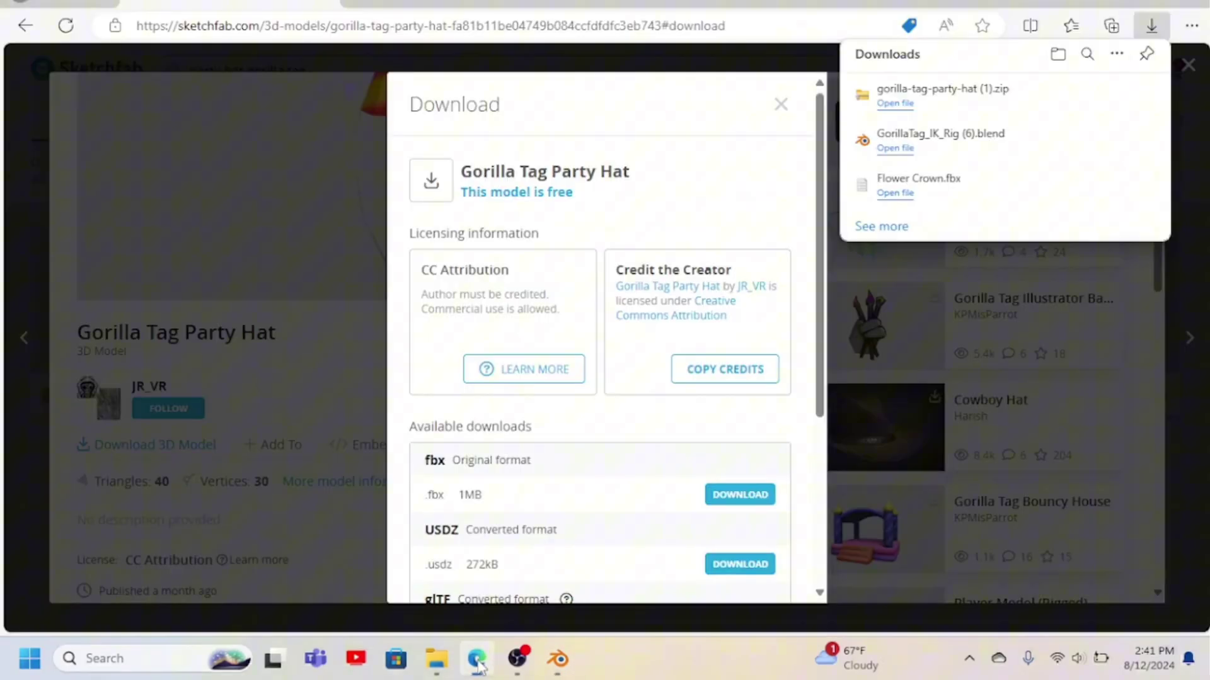
click(783, 105)
click(782, 104)
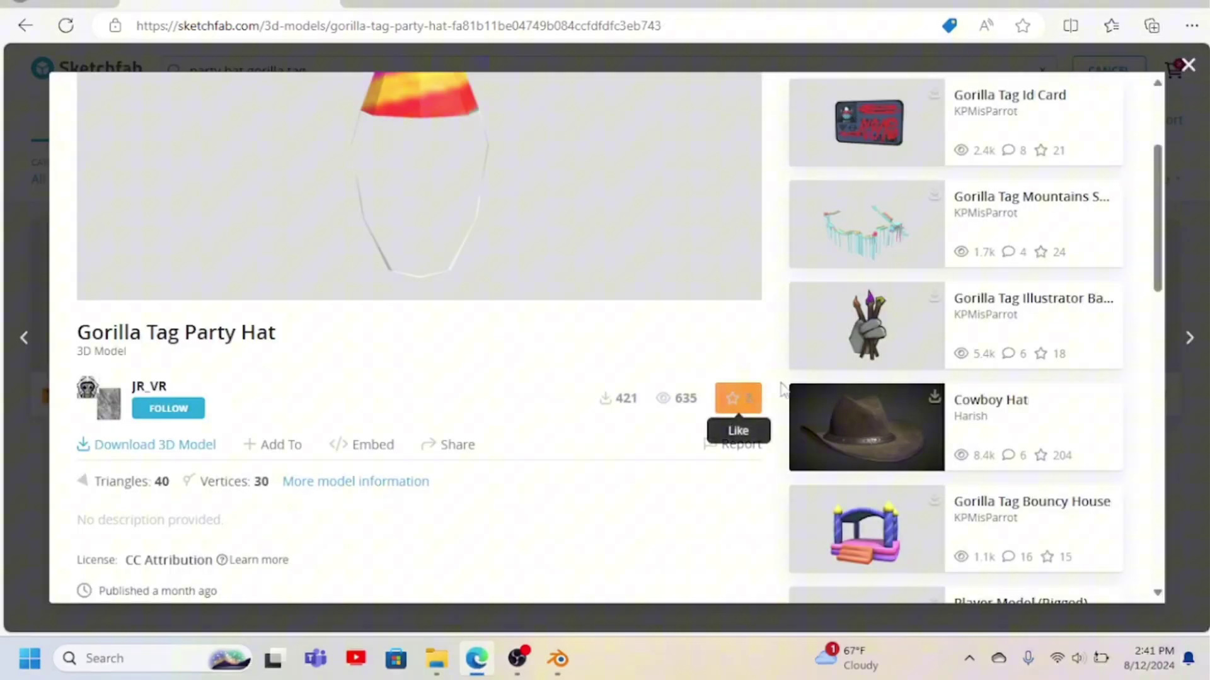
scroll(783, 246, up, 3)
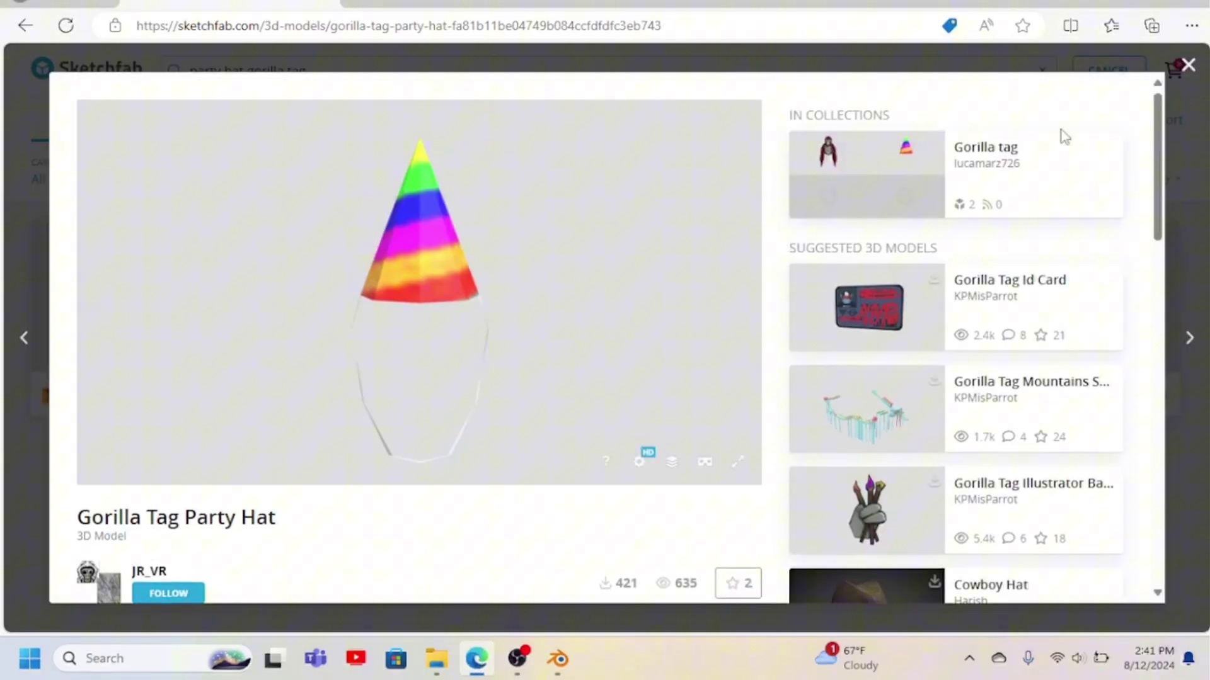
click(1188, 65)
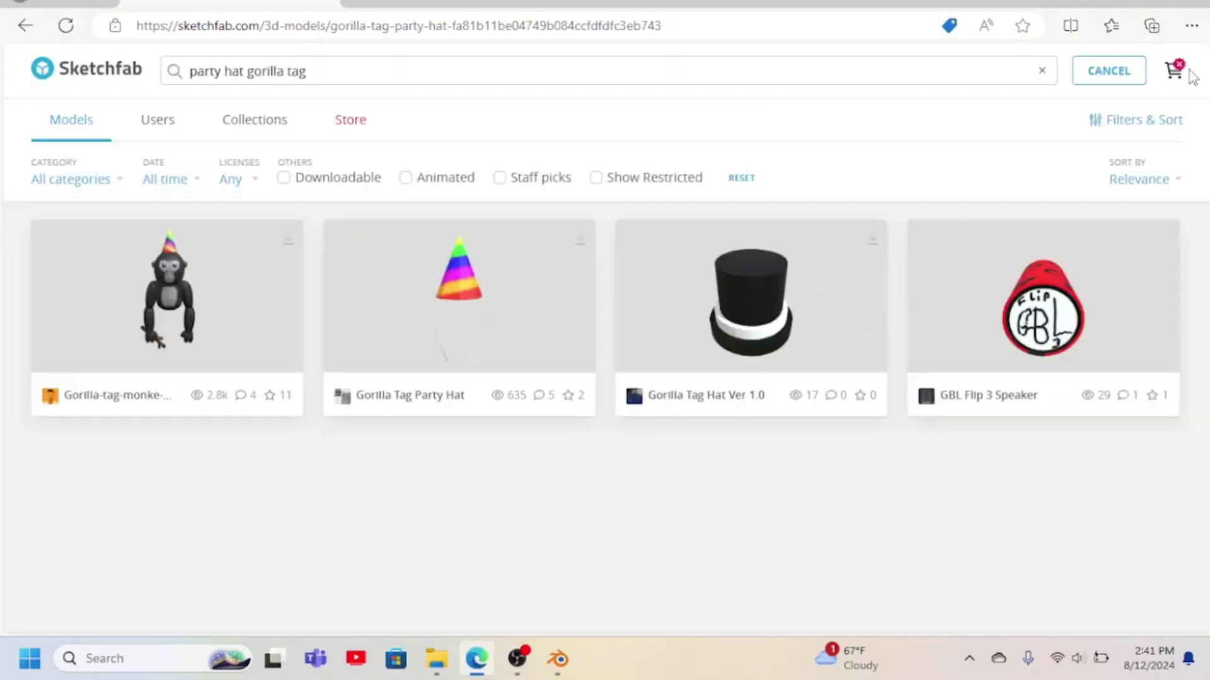
Search Sketchfab for "3rd aniversary cake gorilla tag" and clear the search text
click(590, 70)
key(ctrl+a)
key(BackSpace)
text(3rd ani)
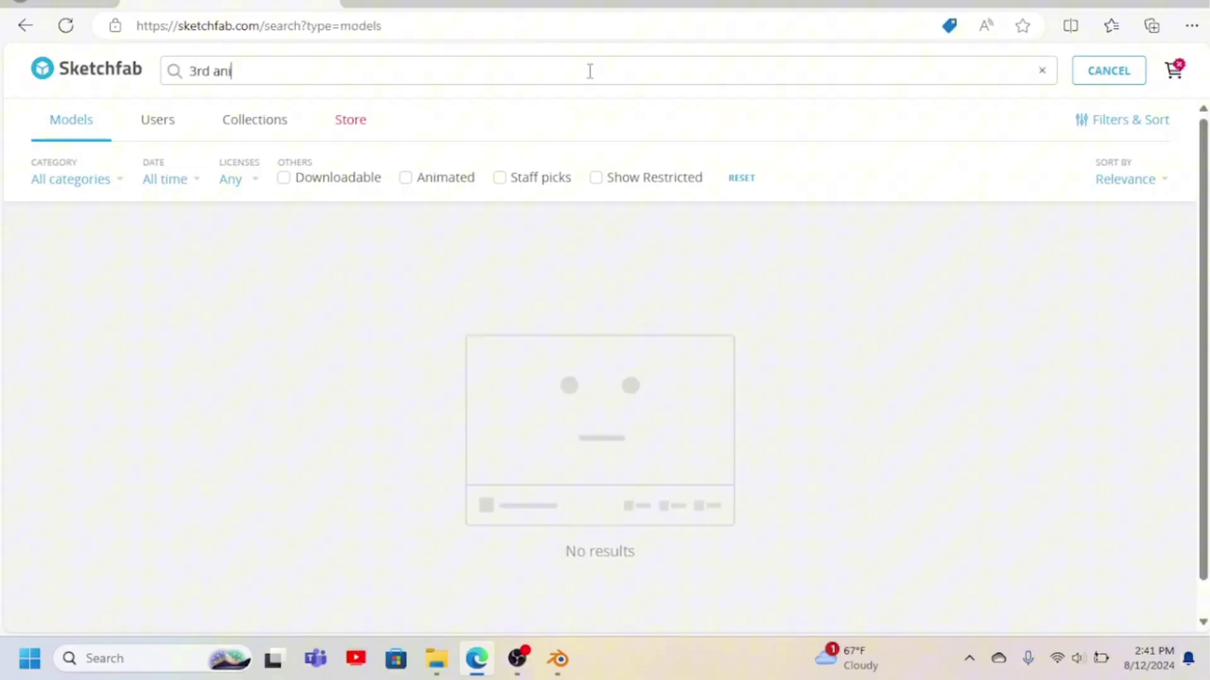
text(versary cake gorilla tag)
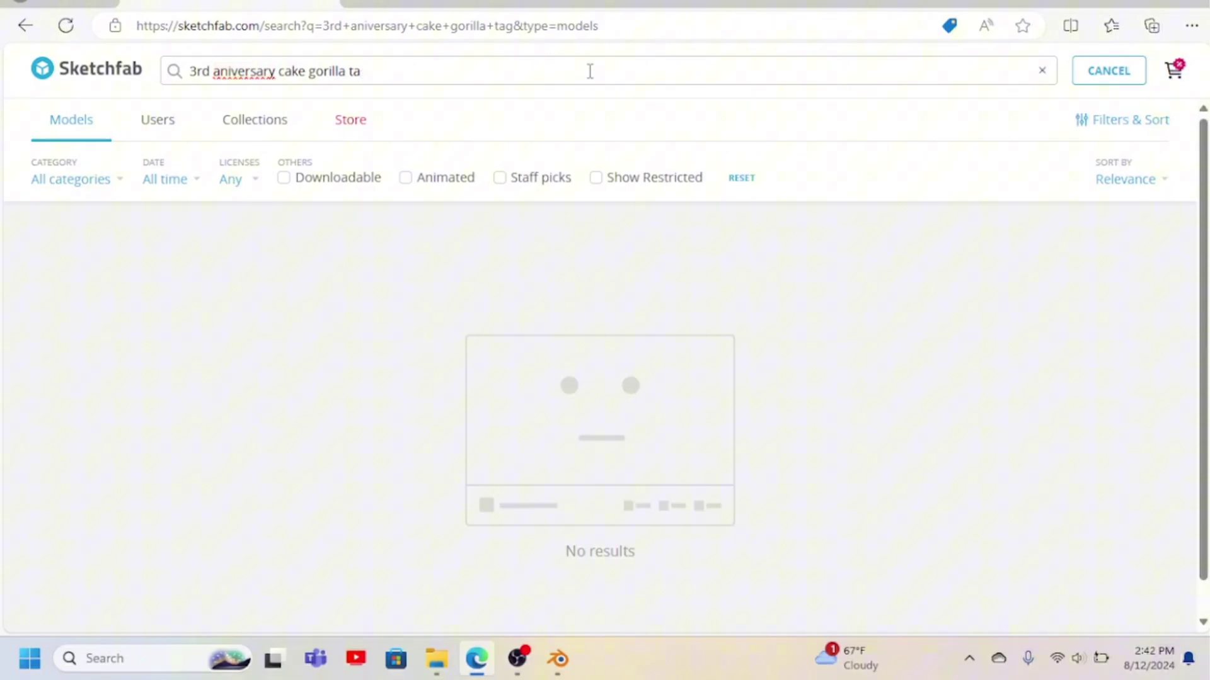
key(BackSpace)
key(BackSpace)
key(BackSpace)
key(BackSpace)
key(BackSpace)
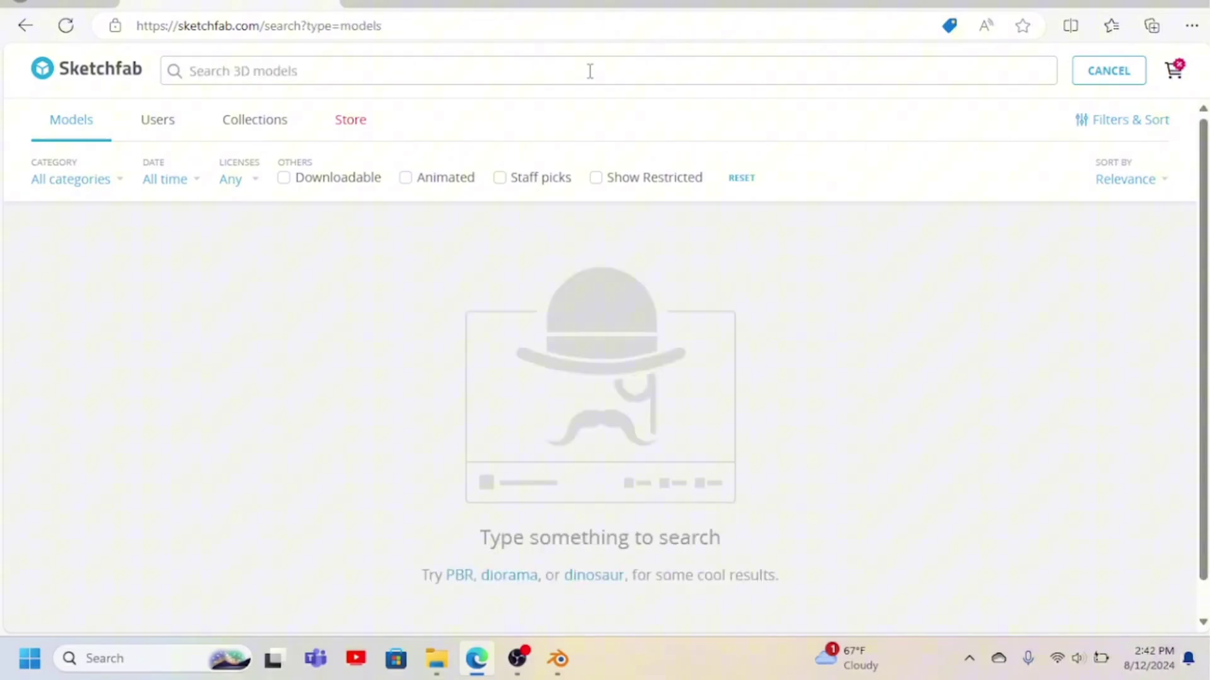
Search Sketchfab for "3rd aniversary cosmetics" and "gorilla anniversary assets" to open the Gorilla Tag Anniversary Assets model
text(3rd aniver)
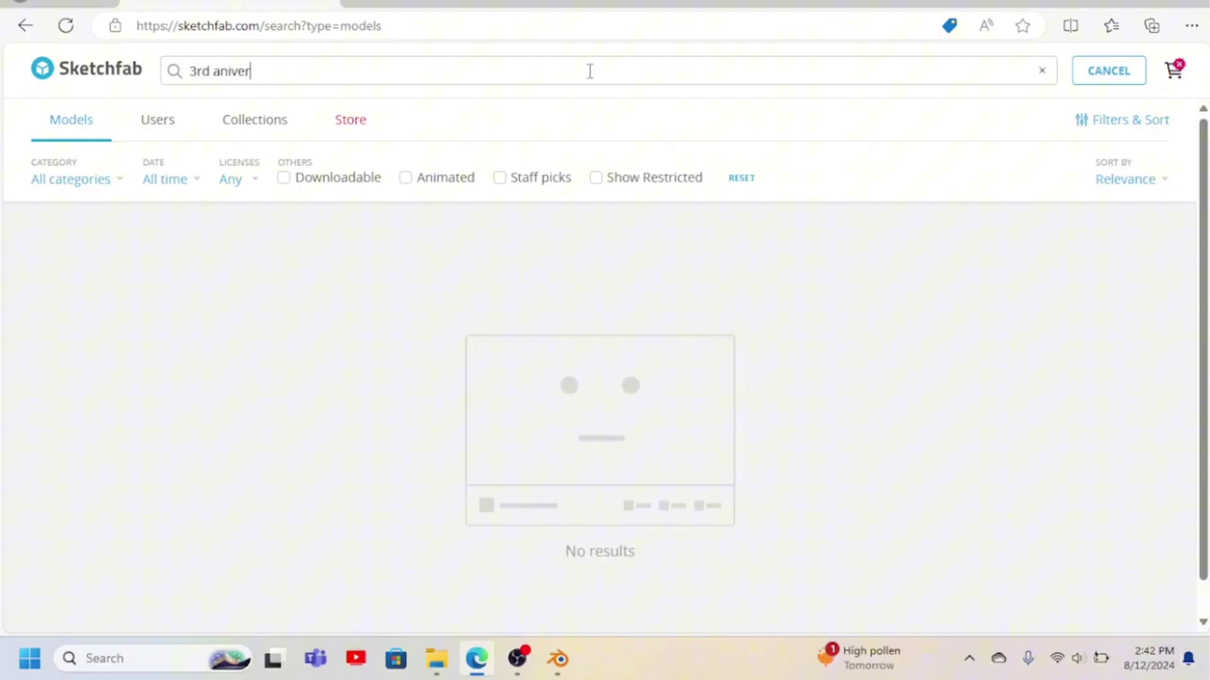
text(sary co)
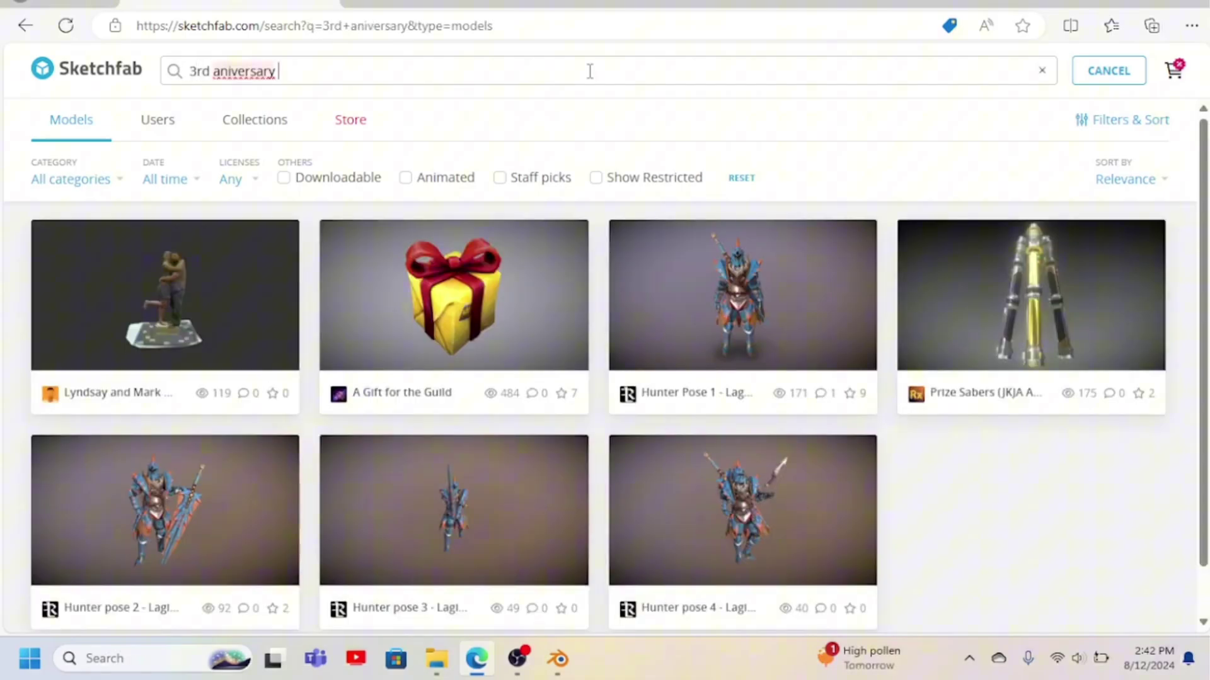
text(smetics)
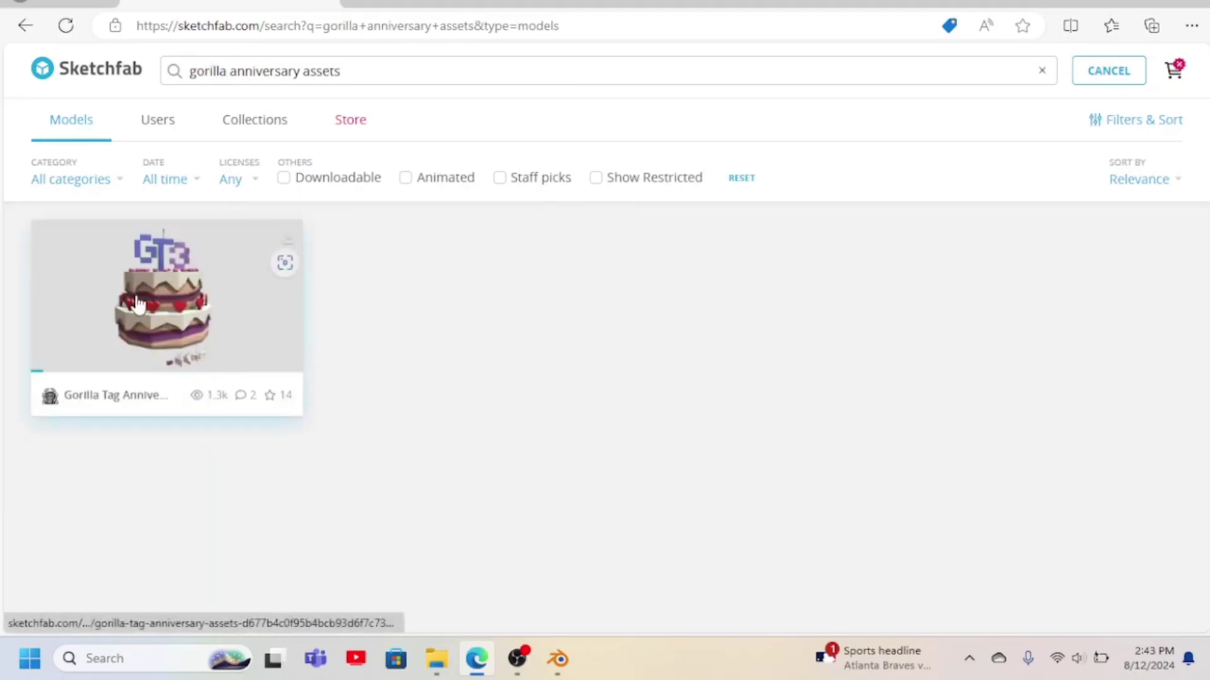
click(136, 296)
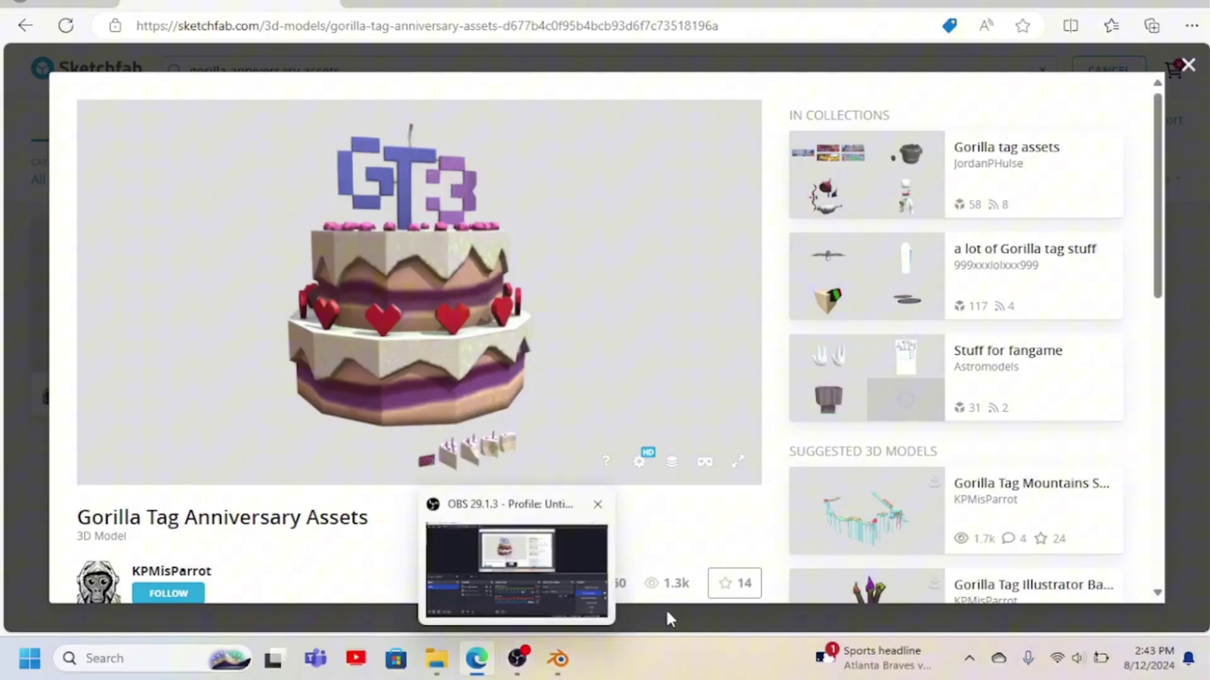
Switch to Blender and look up the Import Images as Planes add-on in the preferences by searching for "image"
click(556, 661)
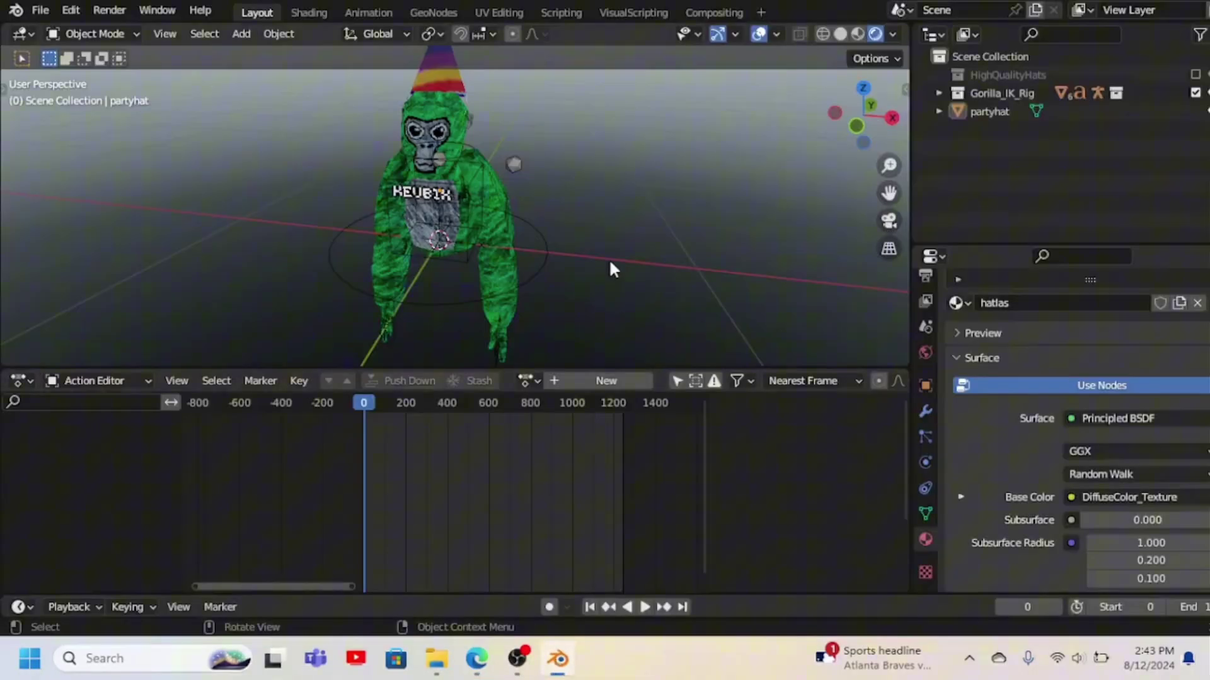
middle_drag(625, 216, 627, 225)
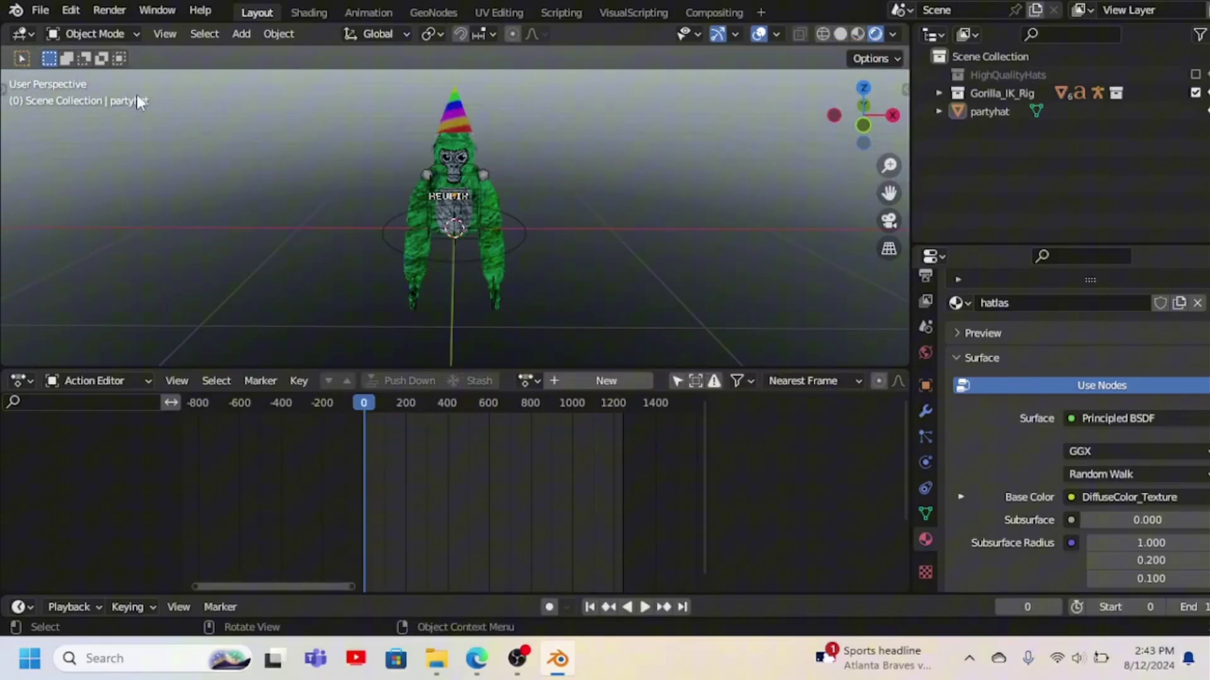
click(65, 18)
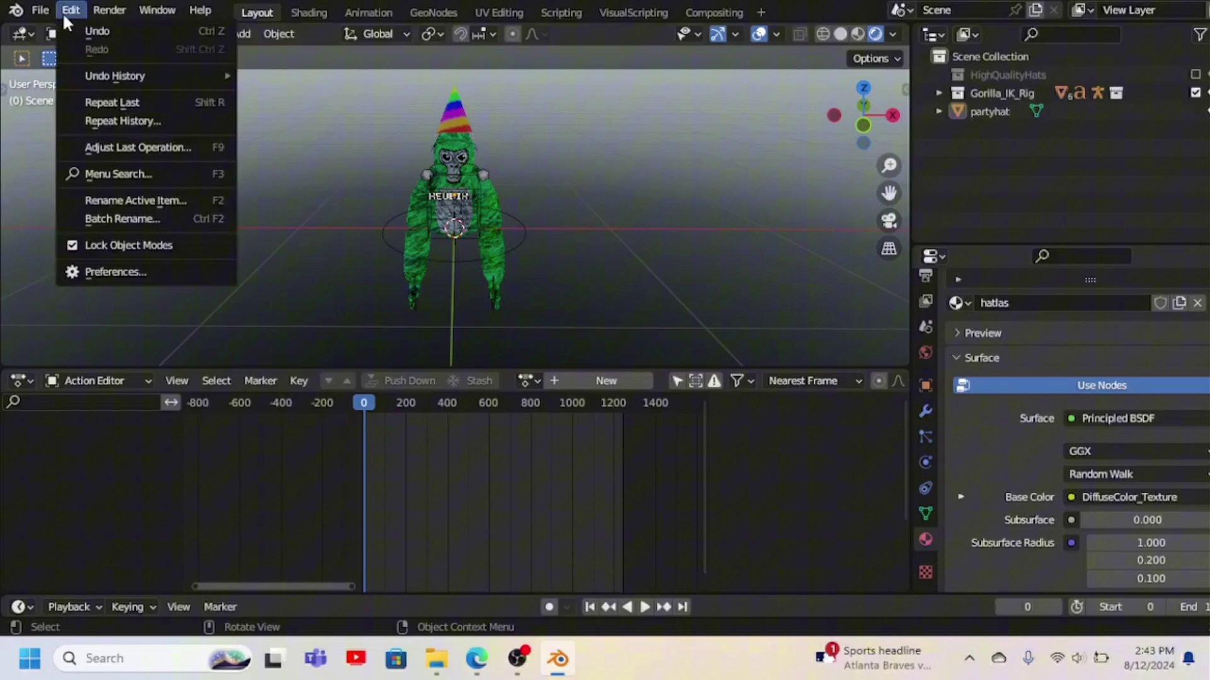
click(126, 276)
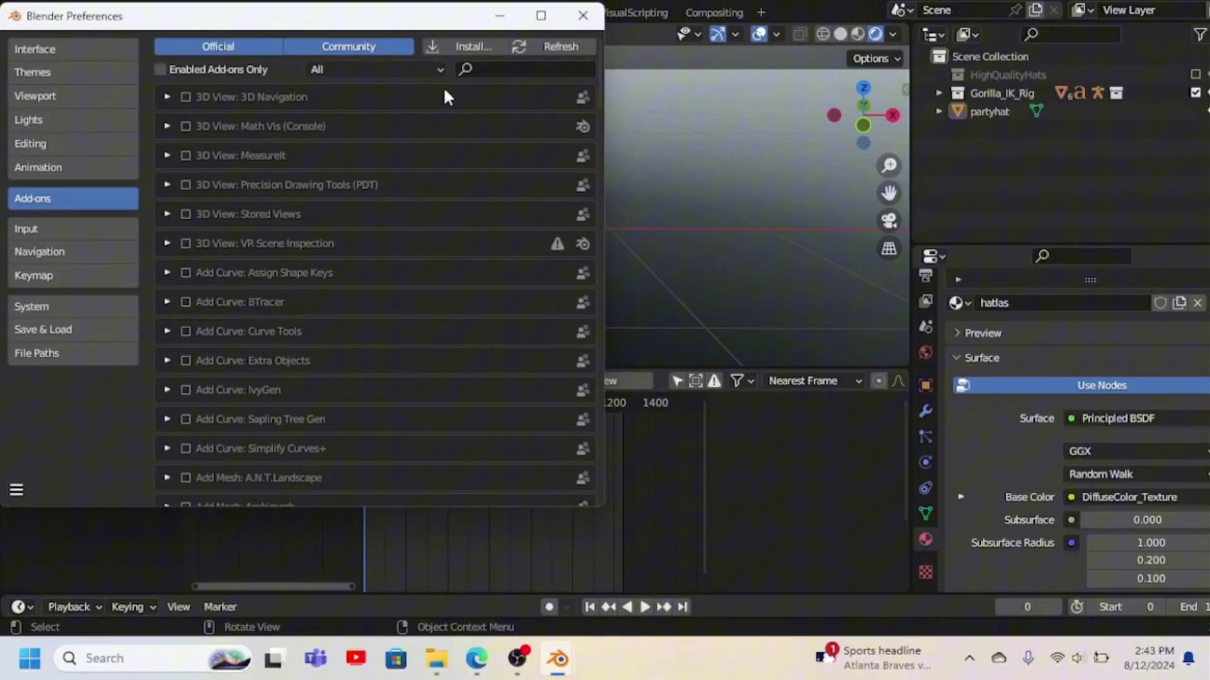
click(525, 69)
text(image)
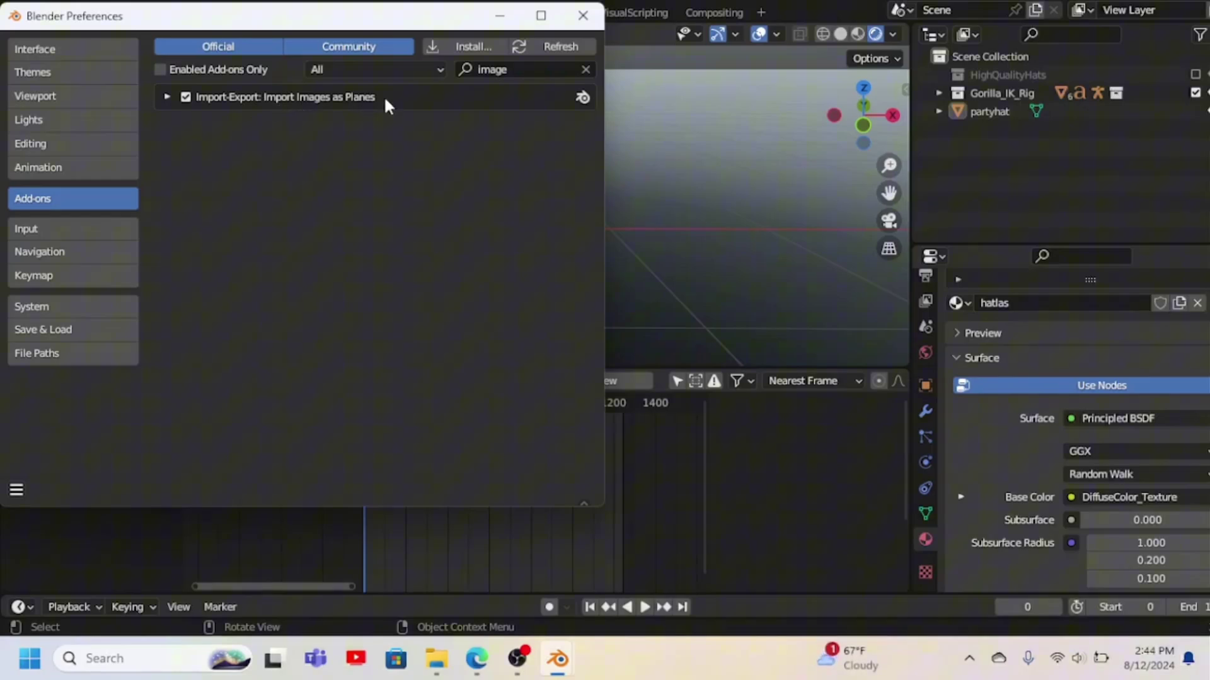
click(578, 25)
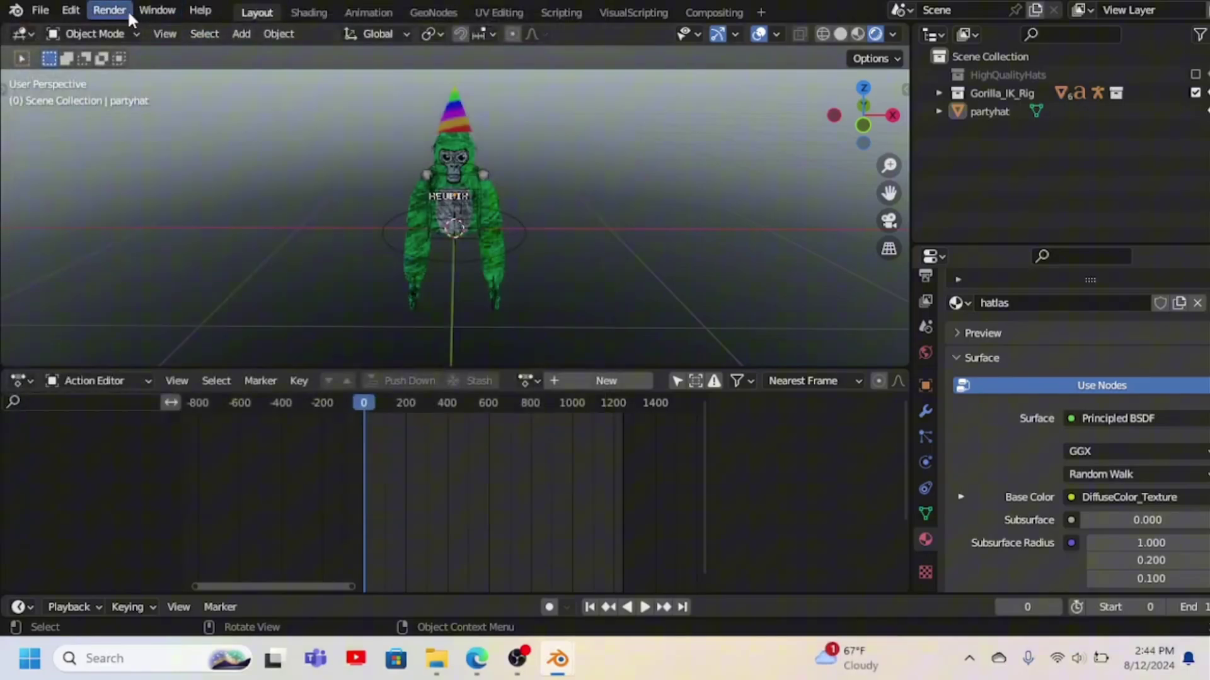
click(244, 32)
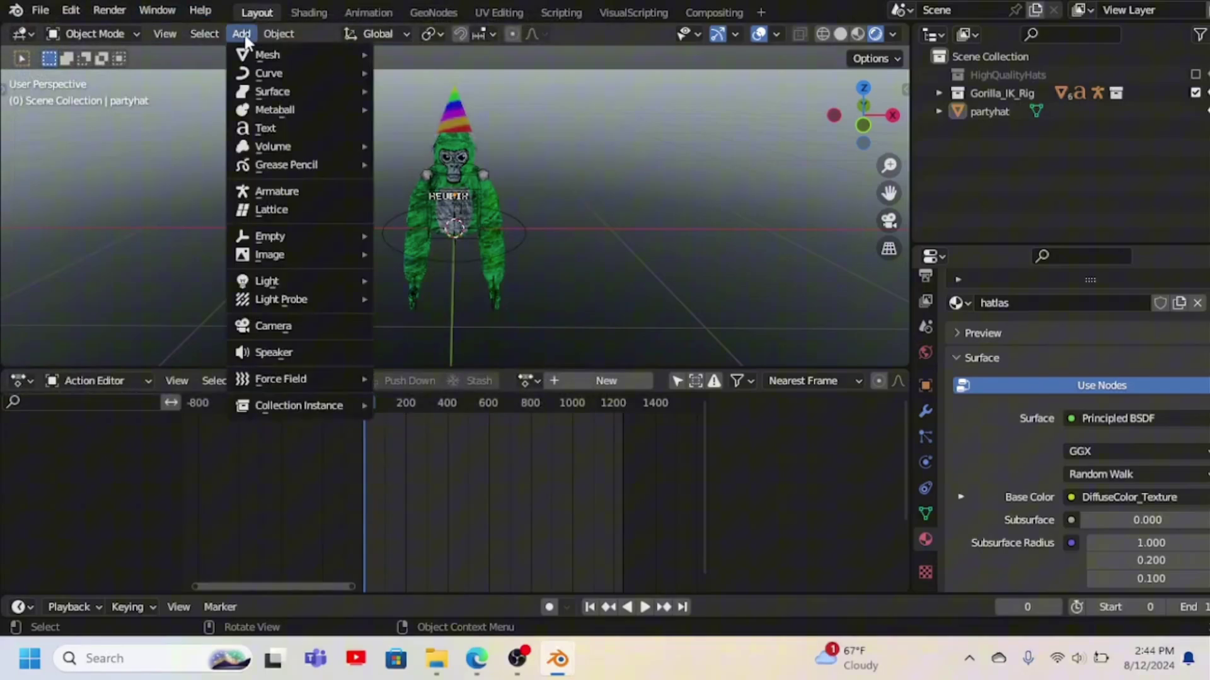
mouse_move(244, 308)
mouse_move(307, 251)
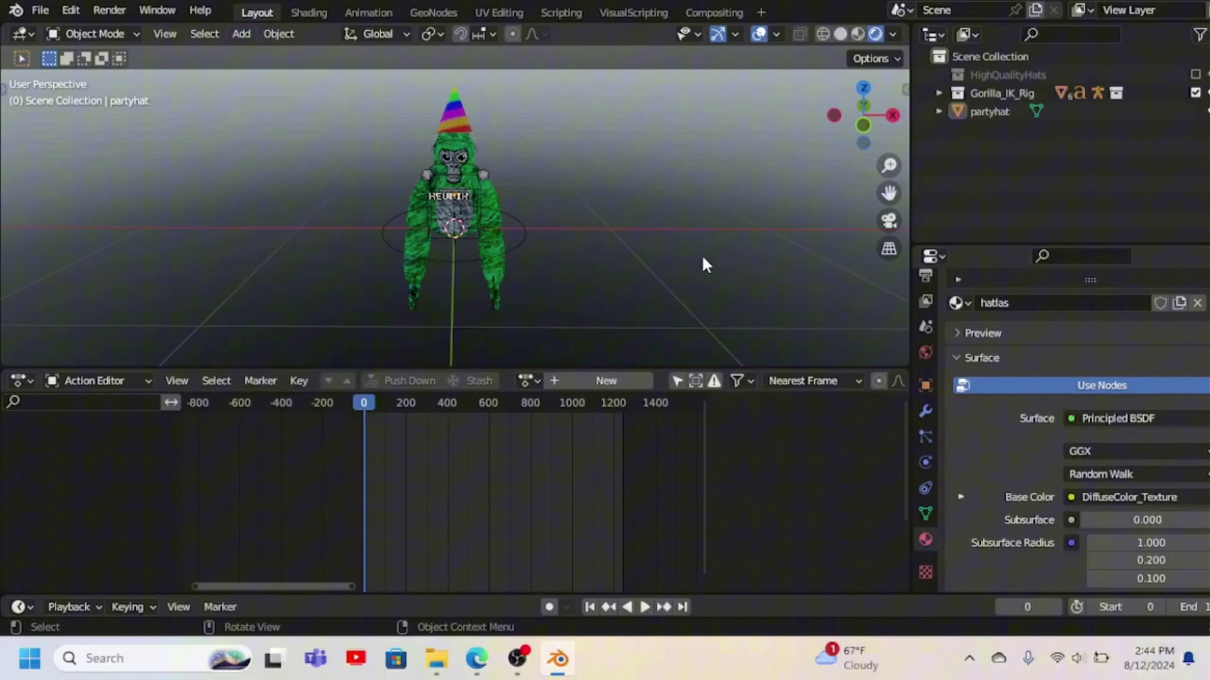
Switch to Edge, search Bing for "green background" and browse the image results
click(483, 660)
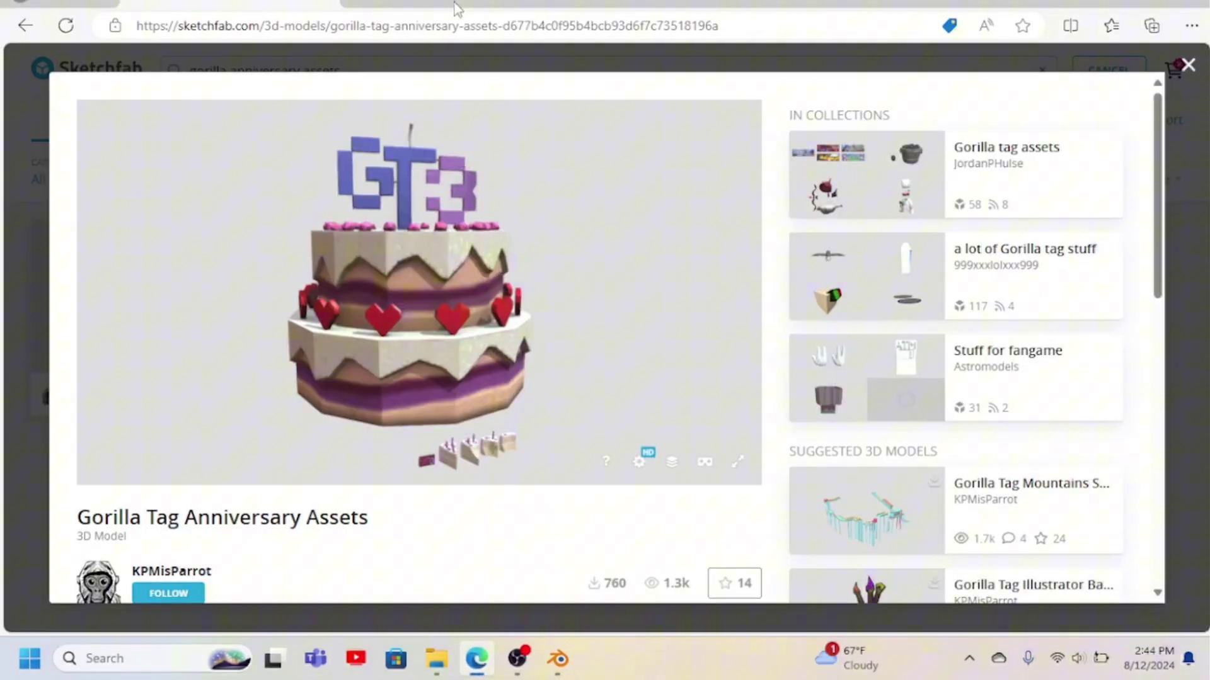
click(456, 25)
text(green background)
key(Return)
click(375, 135)
scroll(605, 464, down, 5)
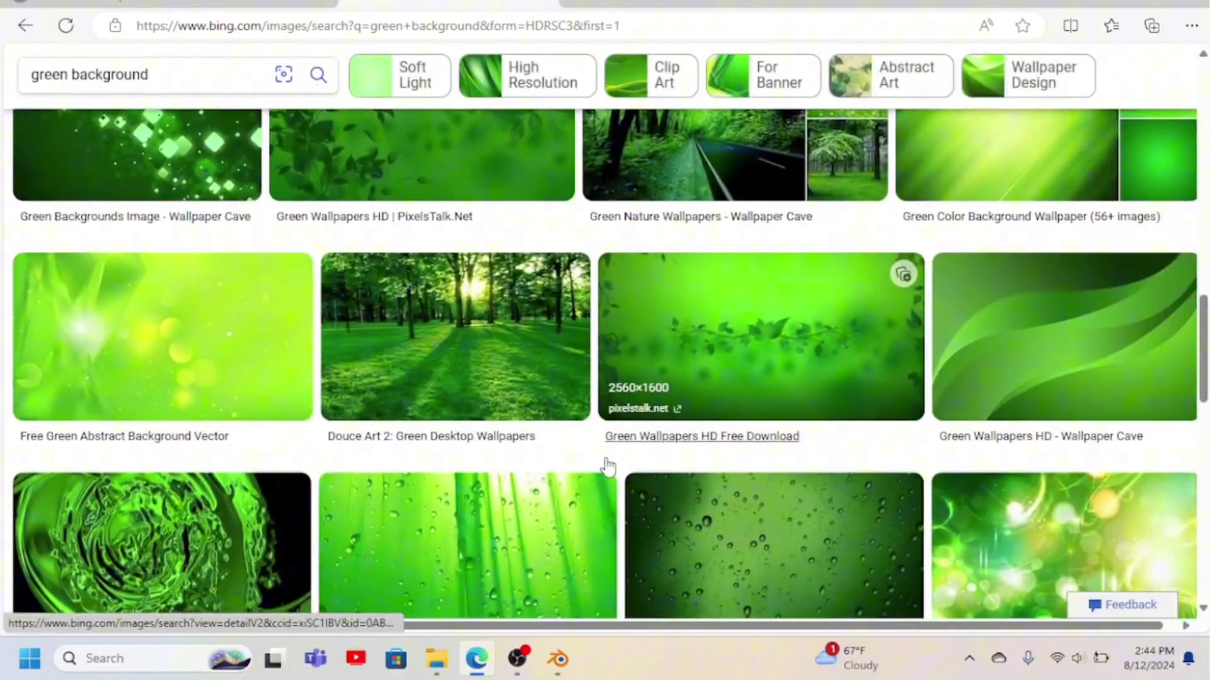
scroll(606, 468, up, 5)
Open the green streaked wallpaper from the image results and save it to Downloads as a JPEG named "gween"
click(252, 277)
right_click(294, 230)
click(359, 275)
text(gw)
key(BackSpace)
text(reen)
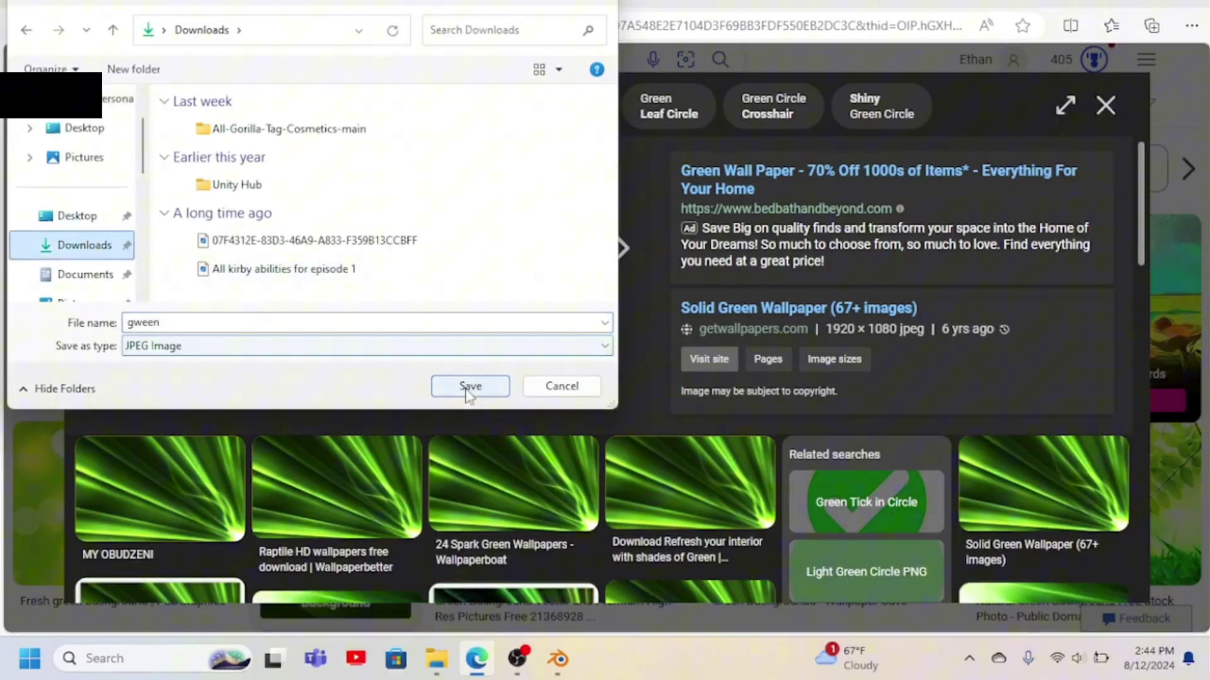
click(470, 386)
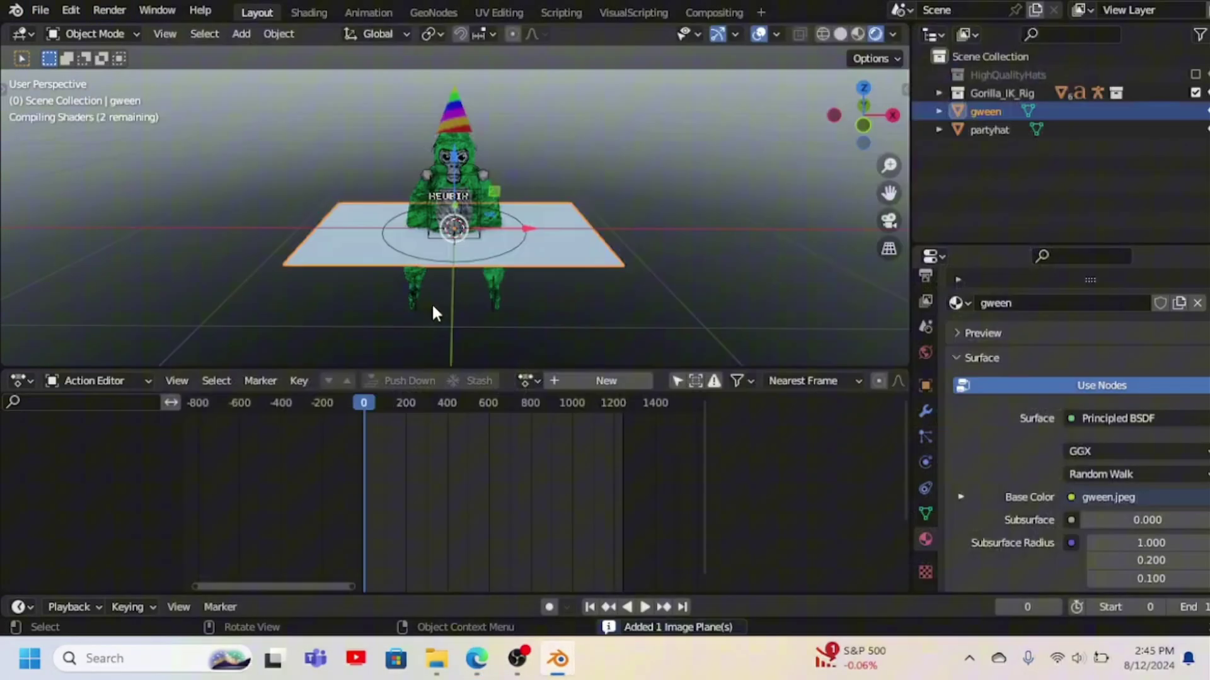
From the right view, rotate the gween image plane about 90° so it stands upright and move it behind the gorilla
click(893, 117)
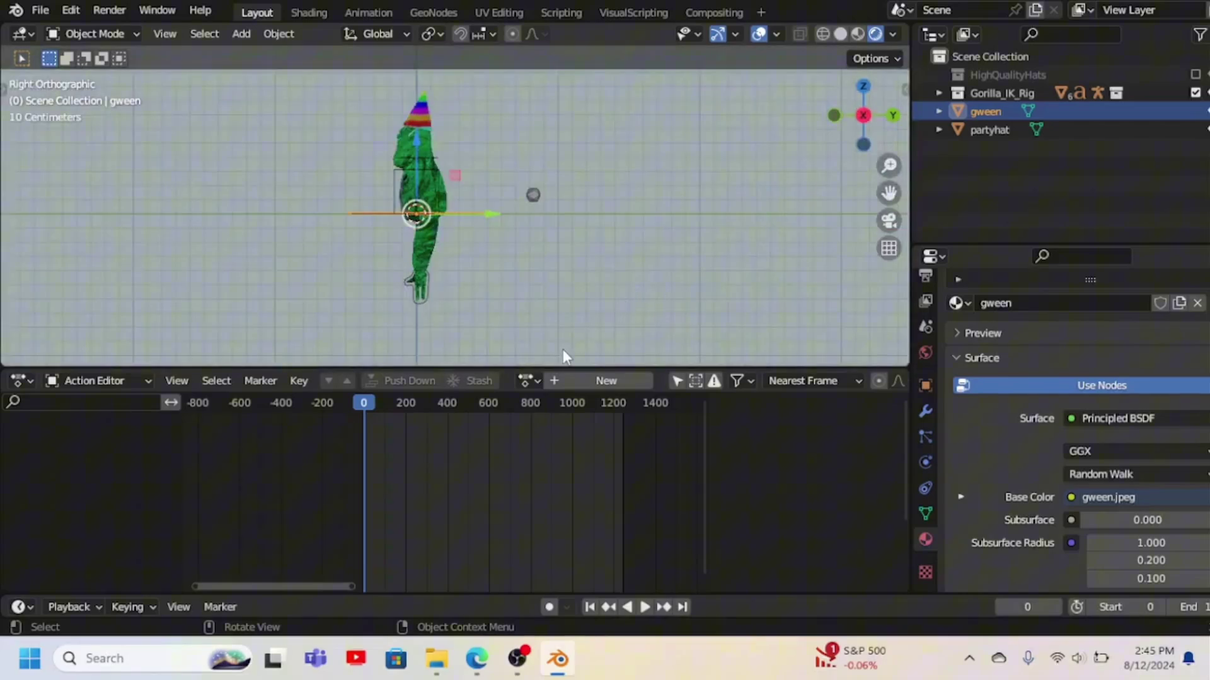
key(r)
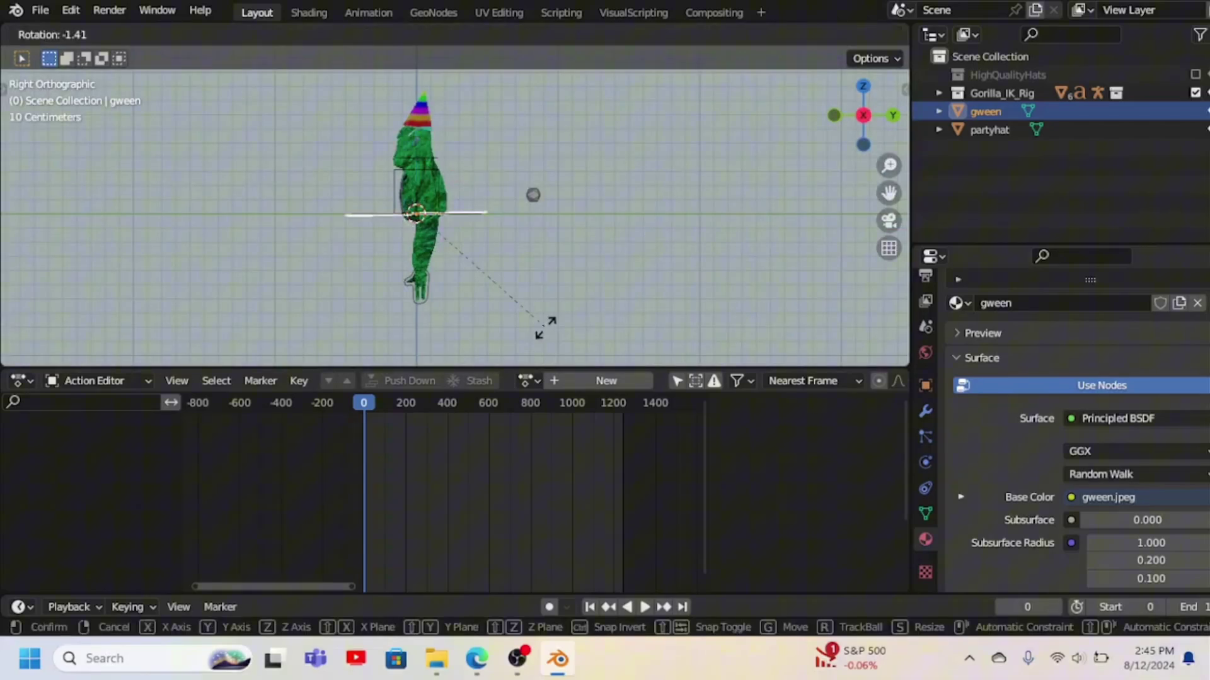
click(557, 76)
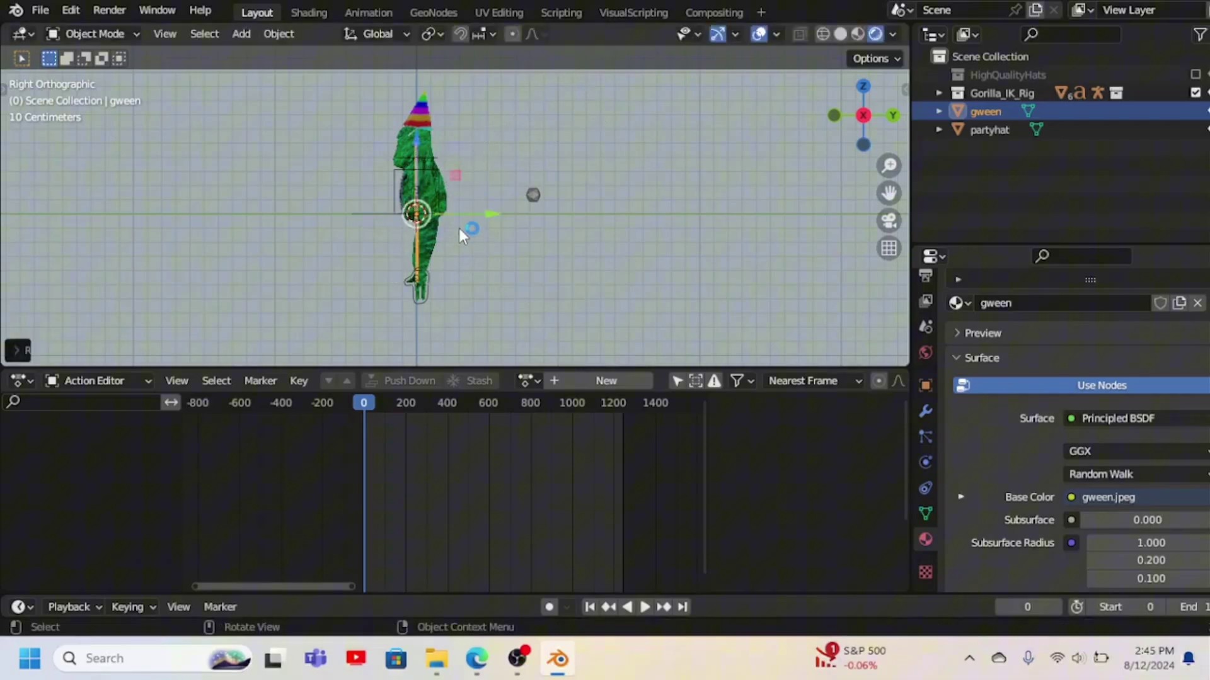
key(g)
click(586, 234)
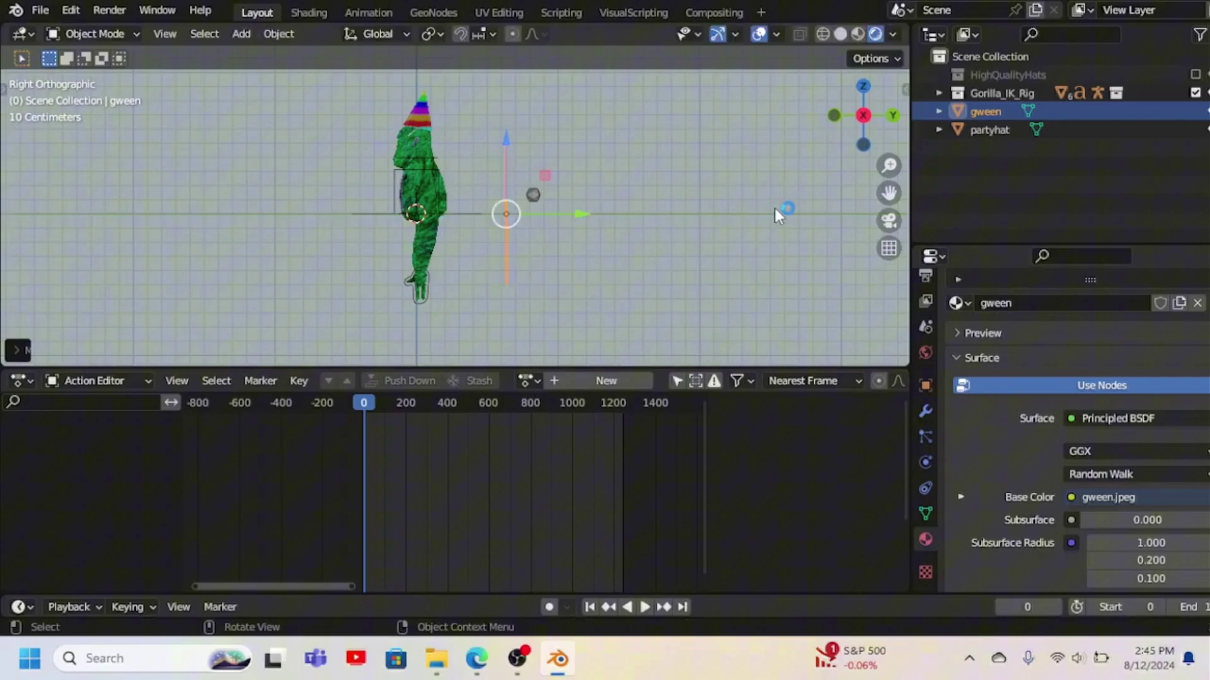
middle_drag(773, 208, 621, 209)
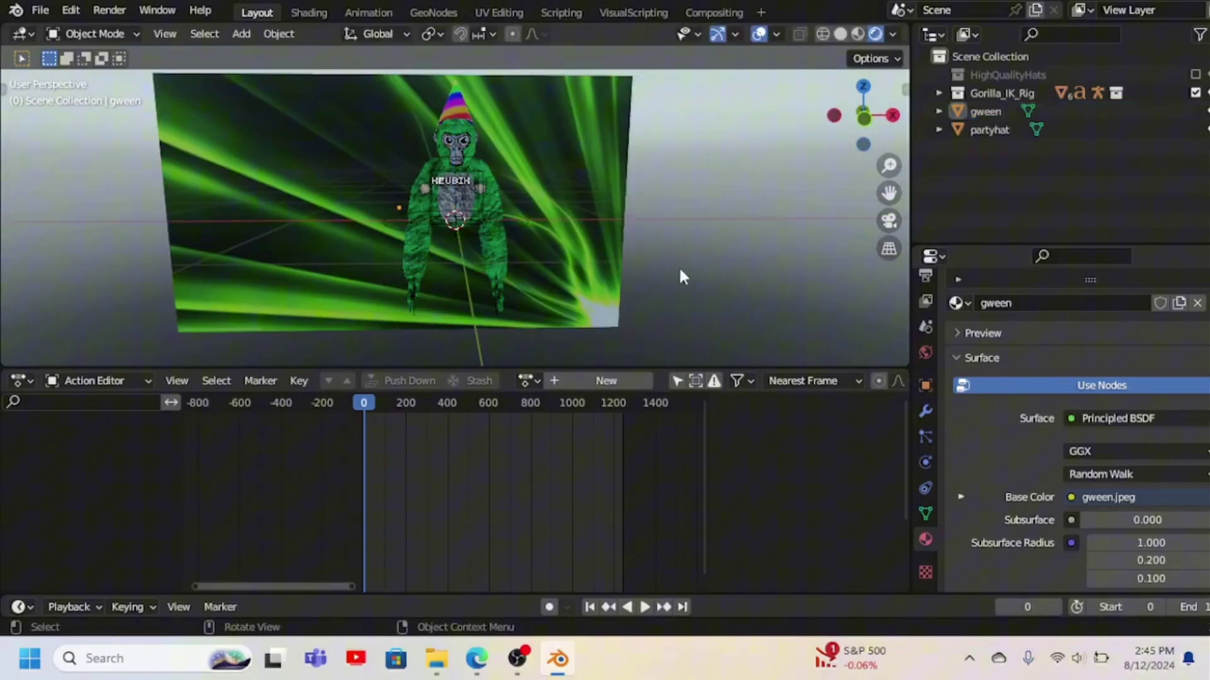
scroll(680, 270, down, 3)
scroll(680, 270, right, 6)
scroll(679, 269, down, 8)
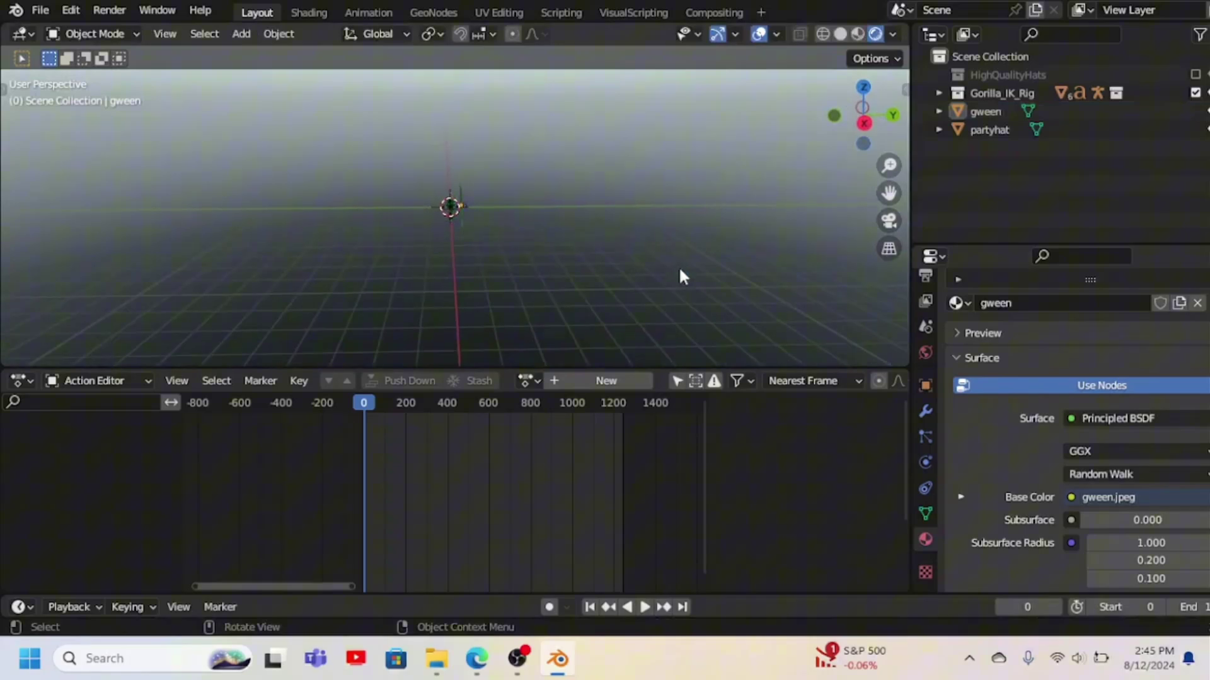
key(KP_6)
key(KP_6)
key(KP_6)
key(KP_6)
key(KP_6)
key(KP_6)
key(KP_6)
key(KP_6)
key(KP_6)
key(KP_6)
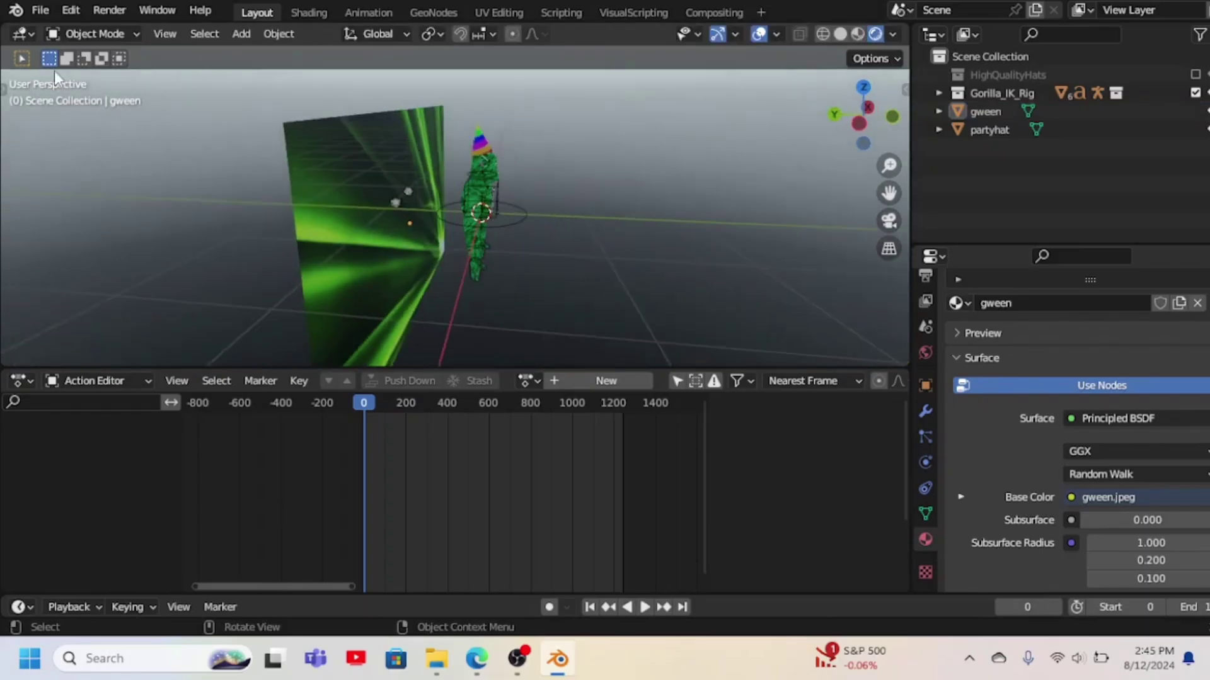
click(242, 35)
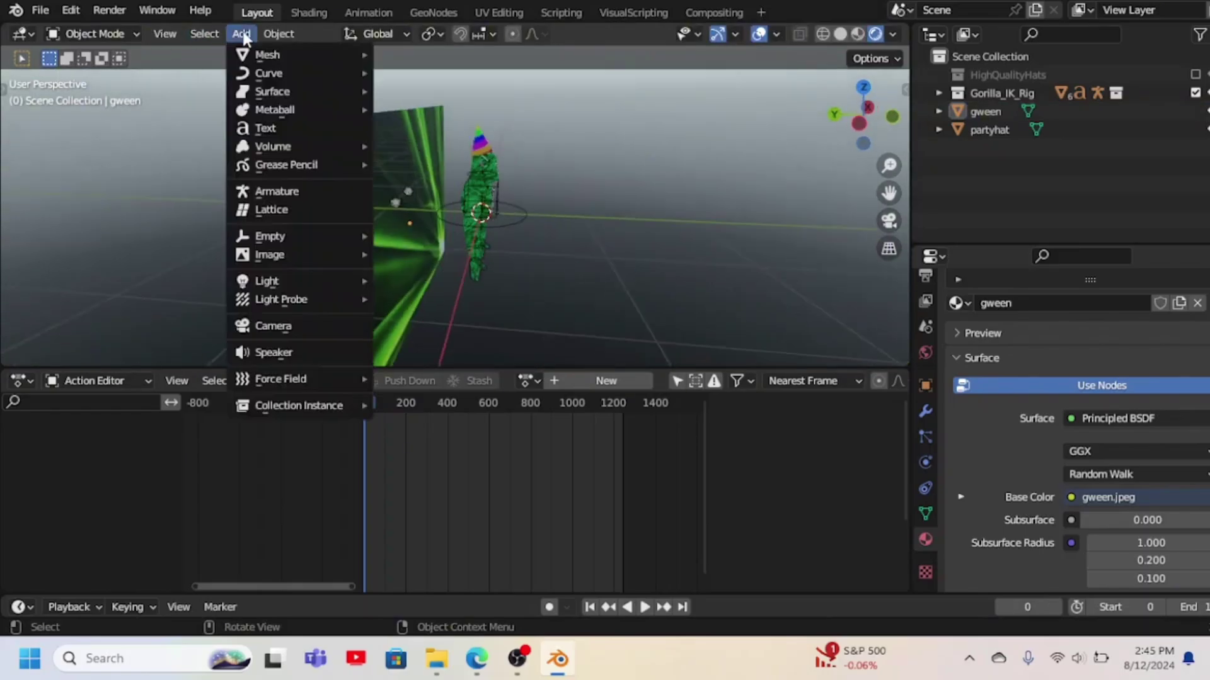
click(302, 328)
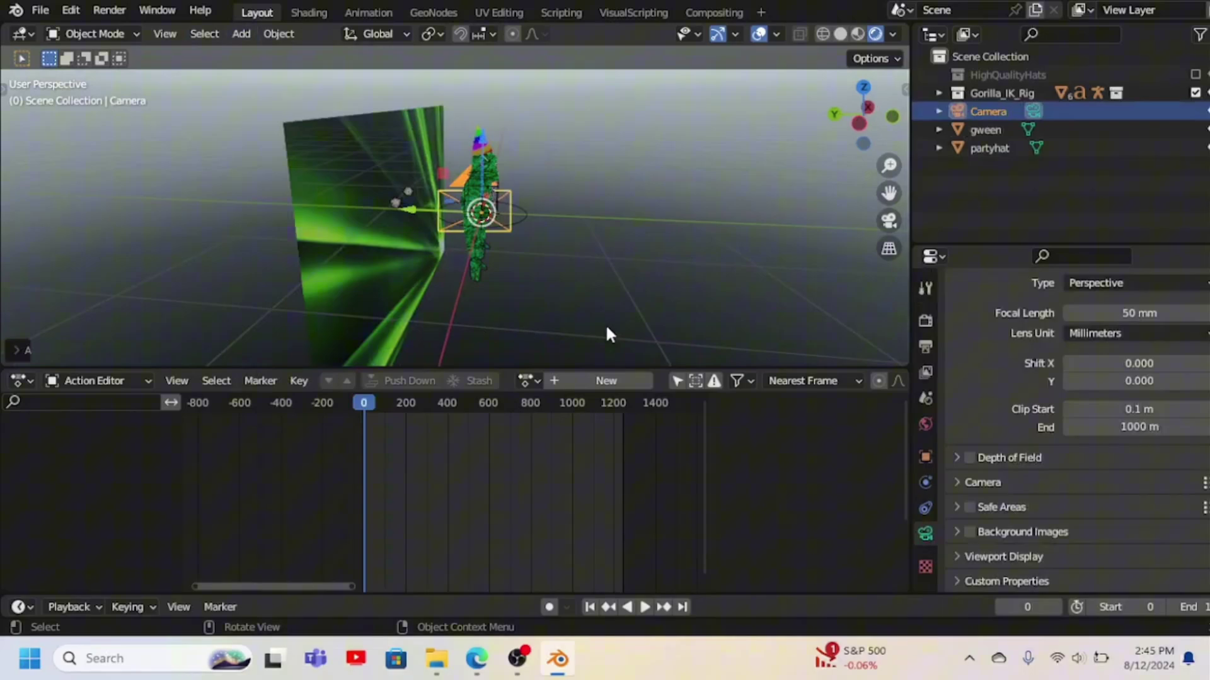
key(Delete)
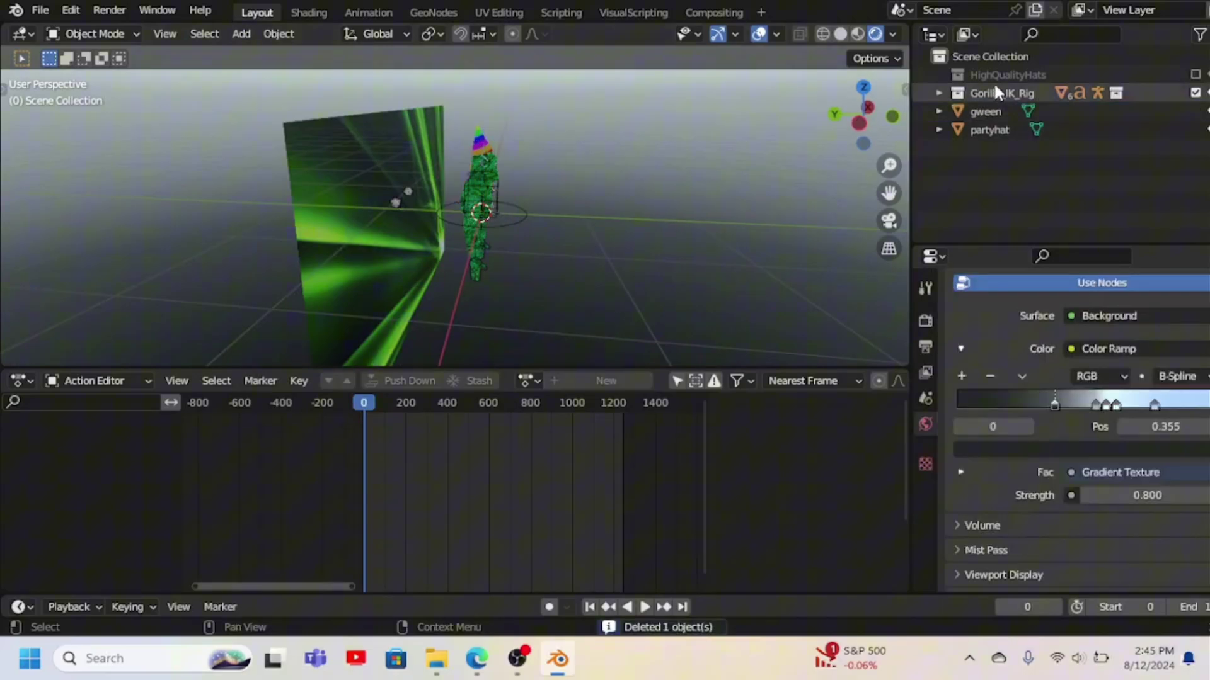
Add a camera aligned with the front view and move it back along Y so it faces the gorilla from the front
click(892, 116)
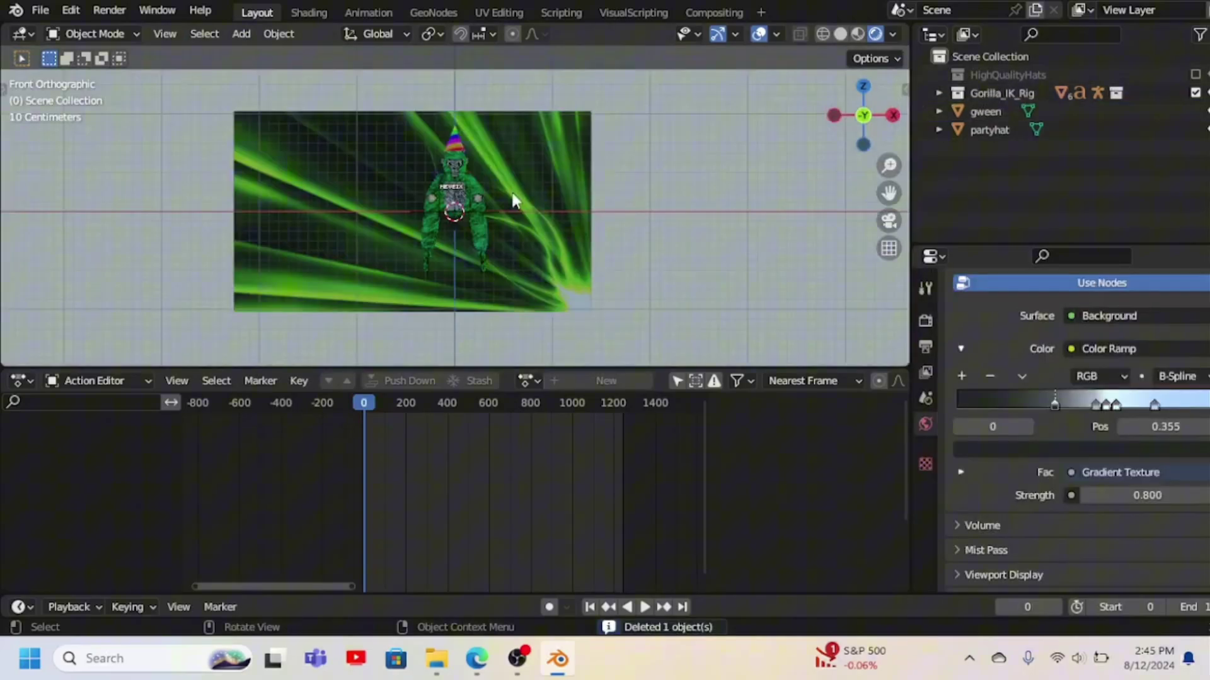
click(243, 34)
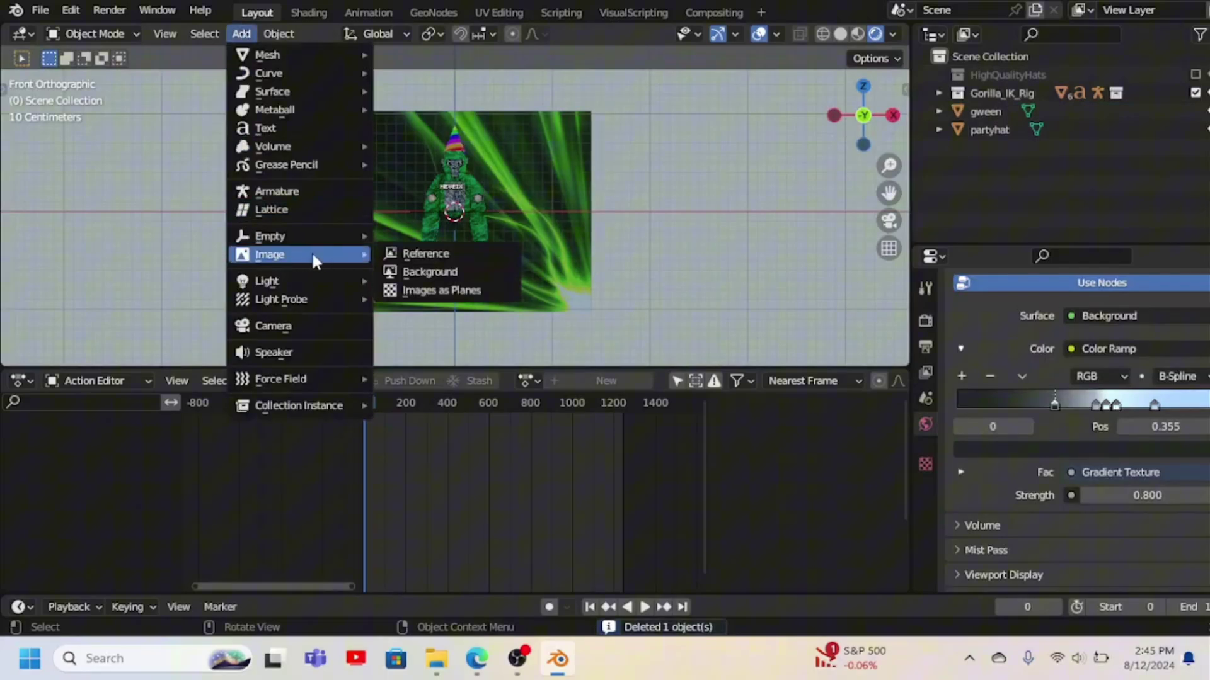
click(296, 326)
scroll(825, 243, right, 5)
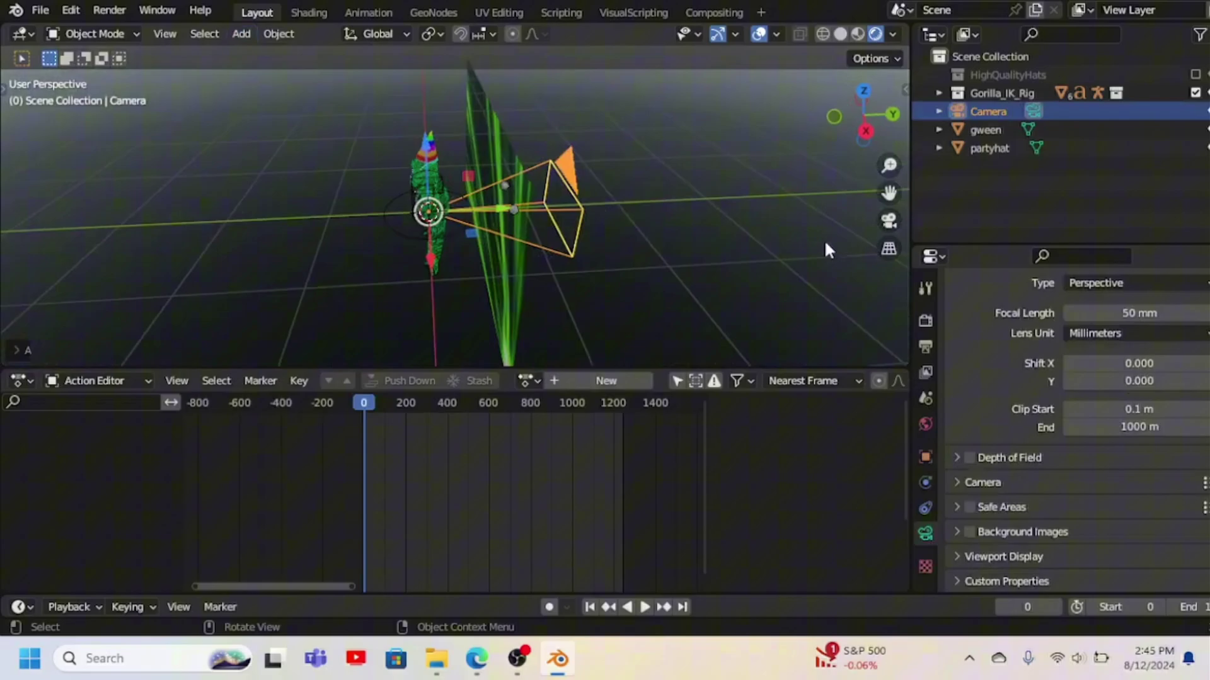
drag(501, 208, 393, 226)
click(189, 253)
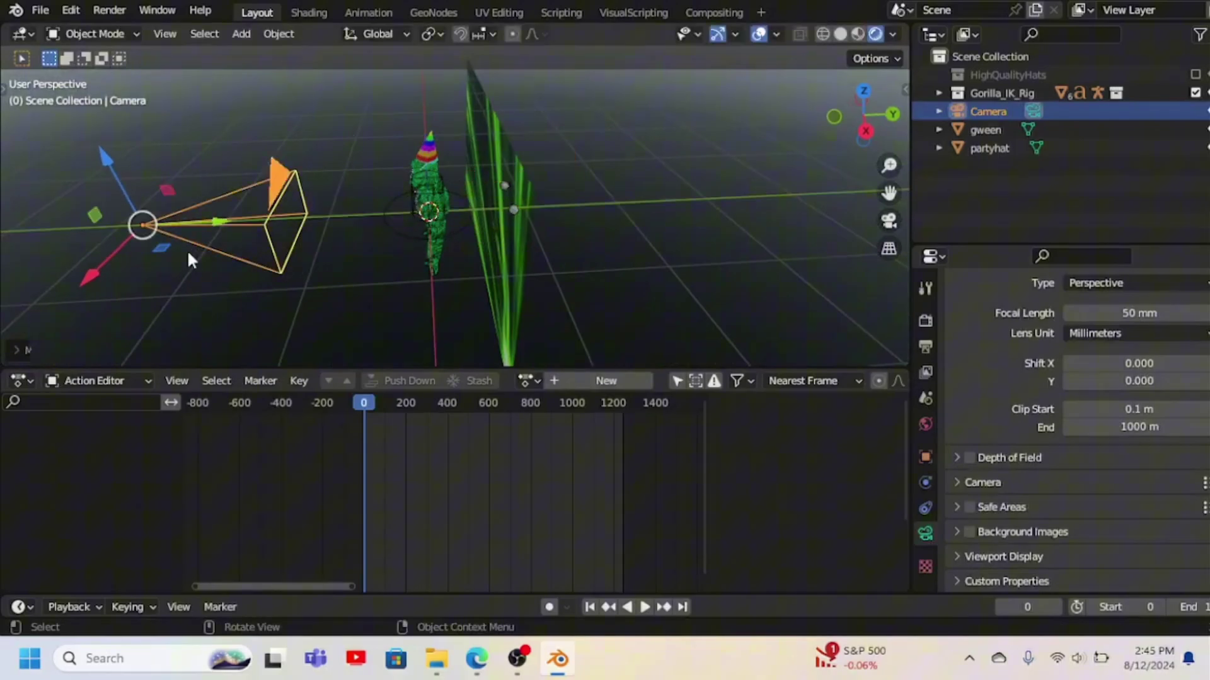
Raise the camera slightly along Z and check the gorilla's framing in the camera view
key(KP_0)
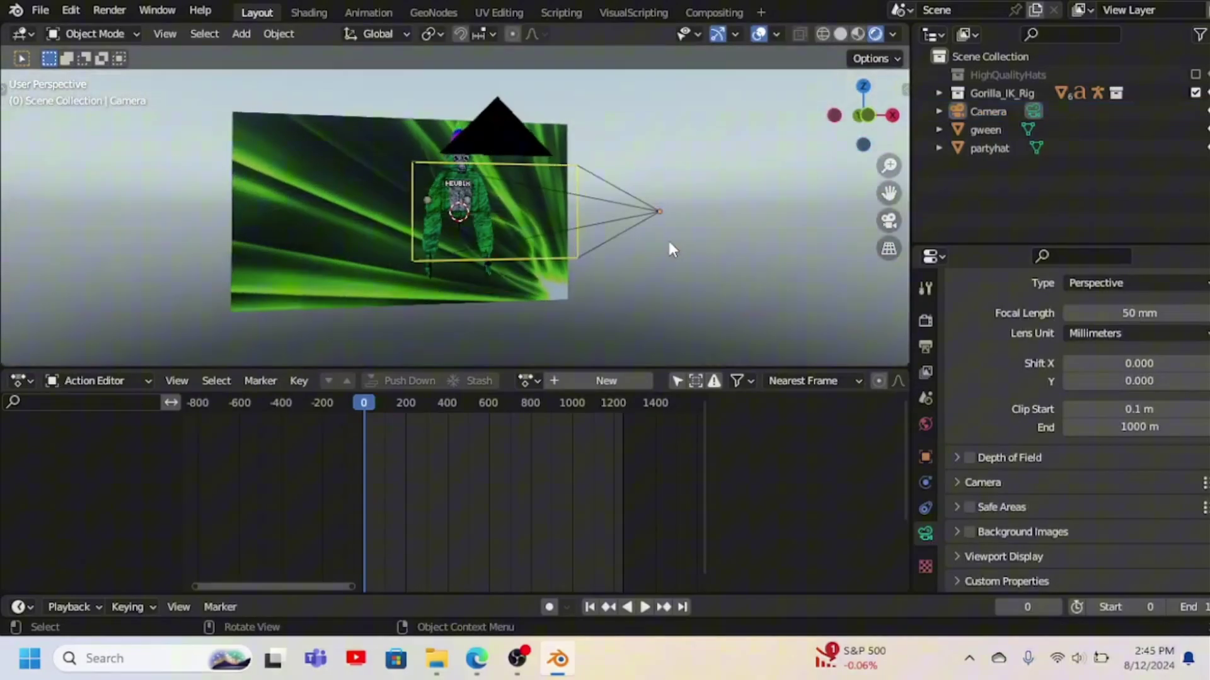
click(889, 222)
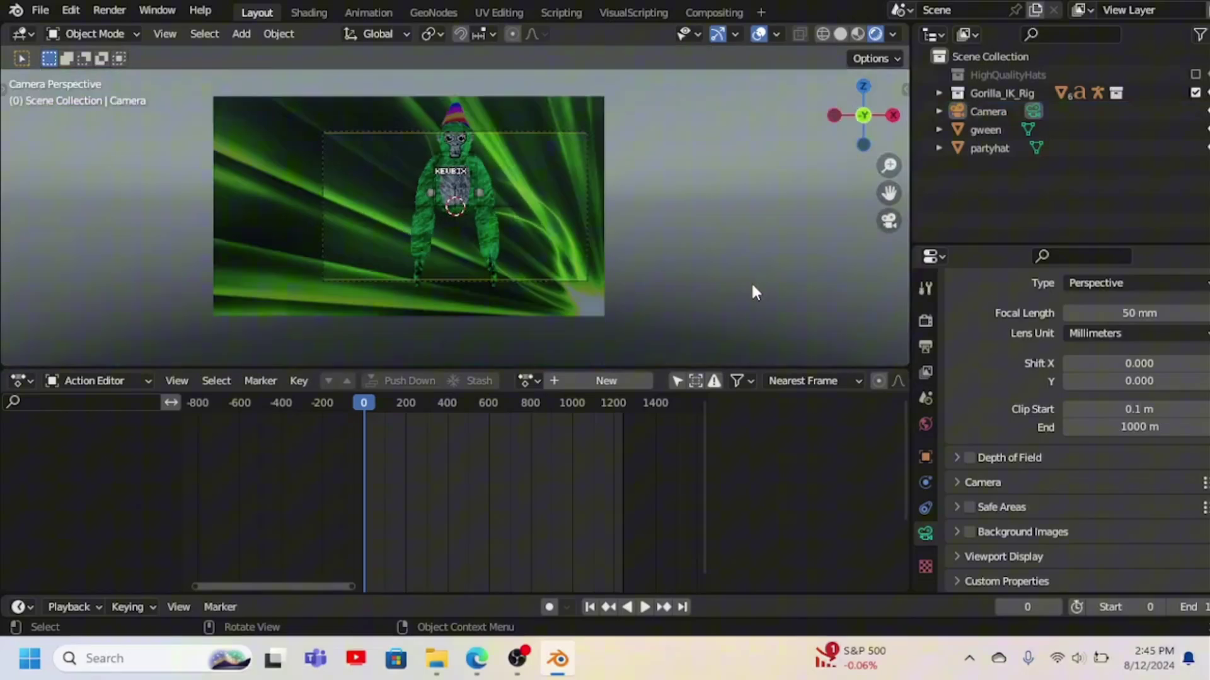
key(KP_0)
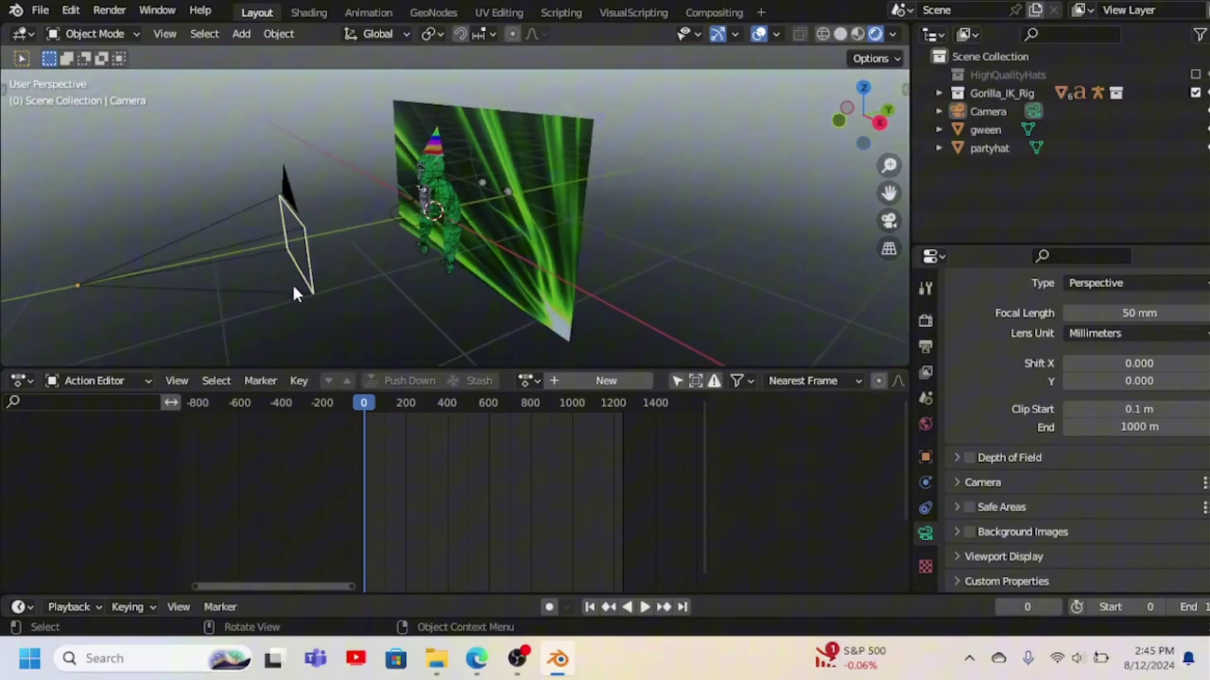
click(153, 292)
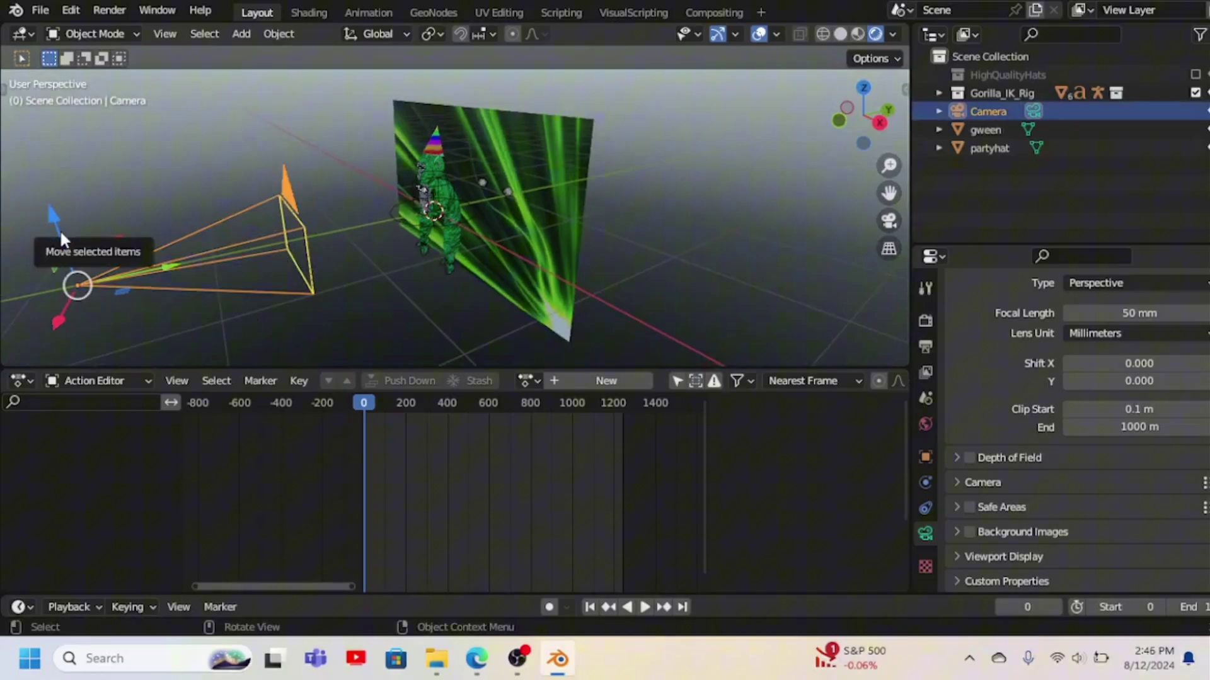
drag(59, 229, 49, 197)
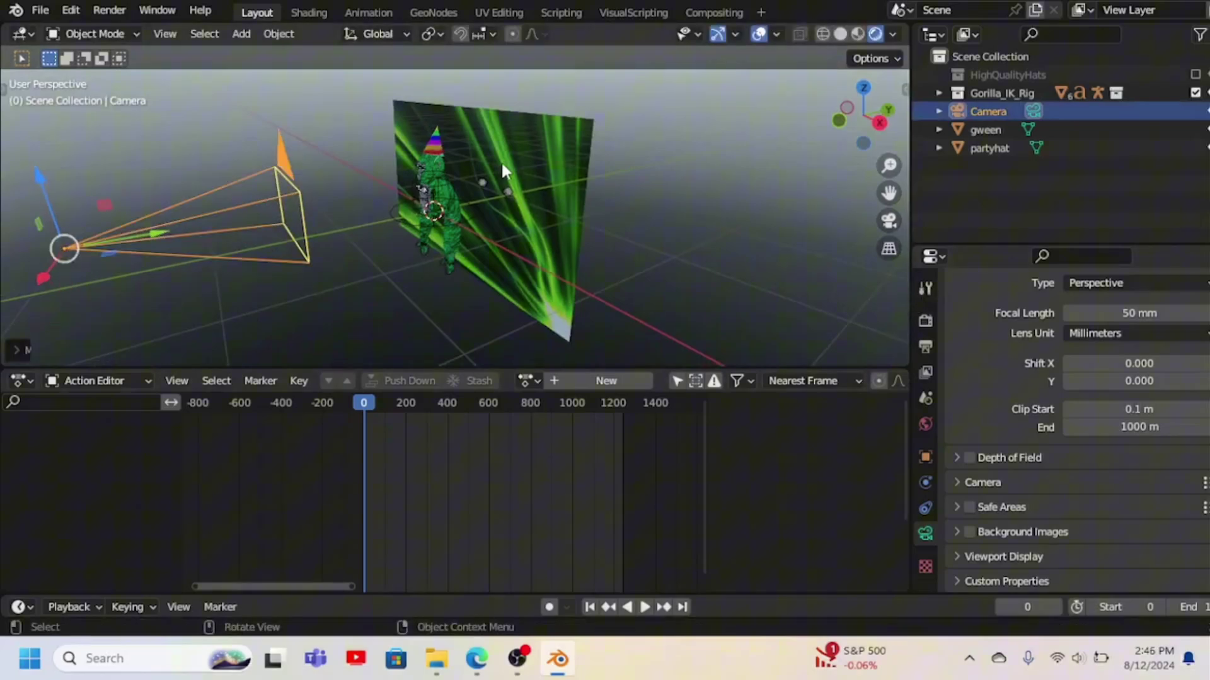
click(784, 139)
key(KP_1)
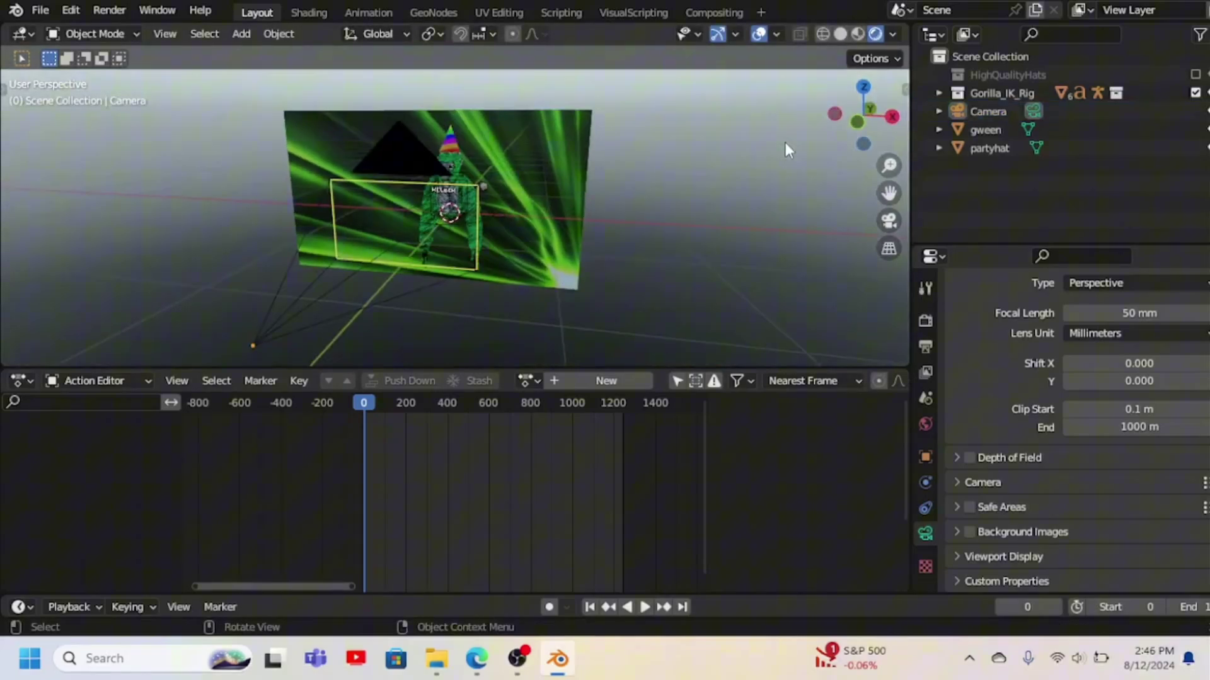
click(889, 220)
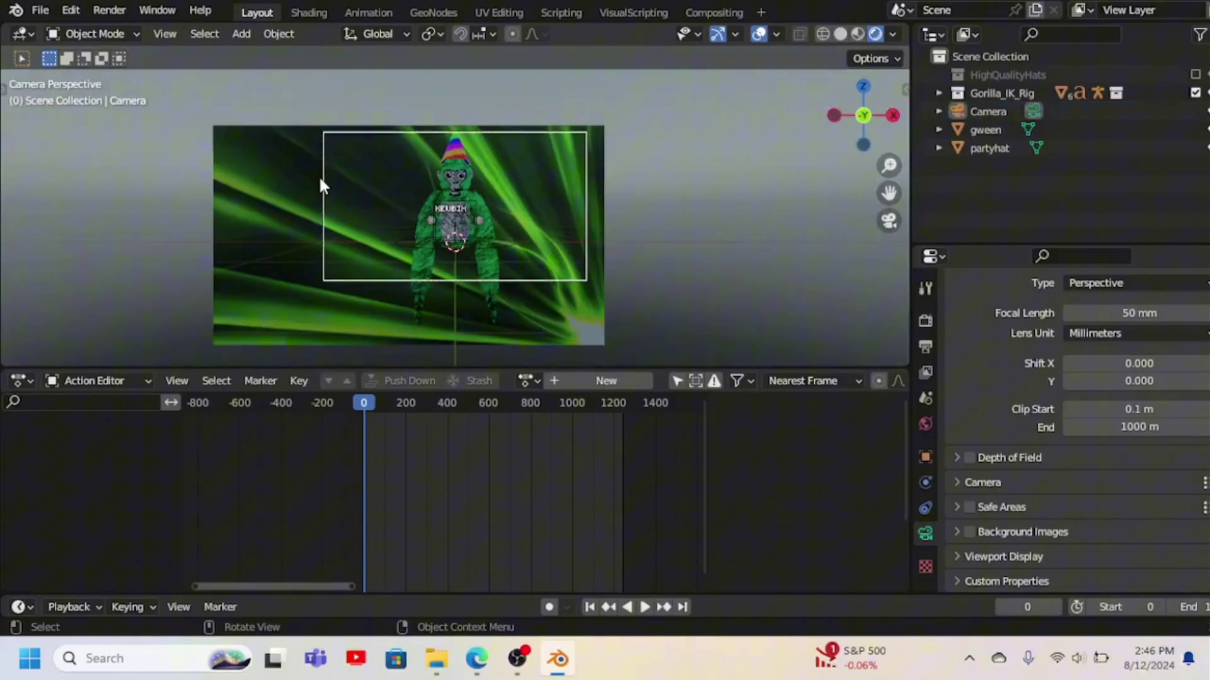
Set the output format's Y resolution to 1920 px to make the render frame square
click(924, 346)
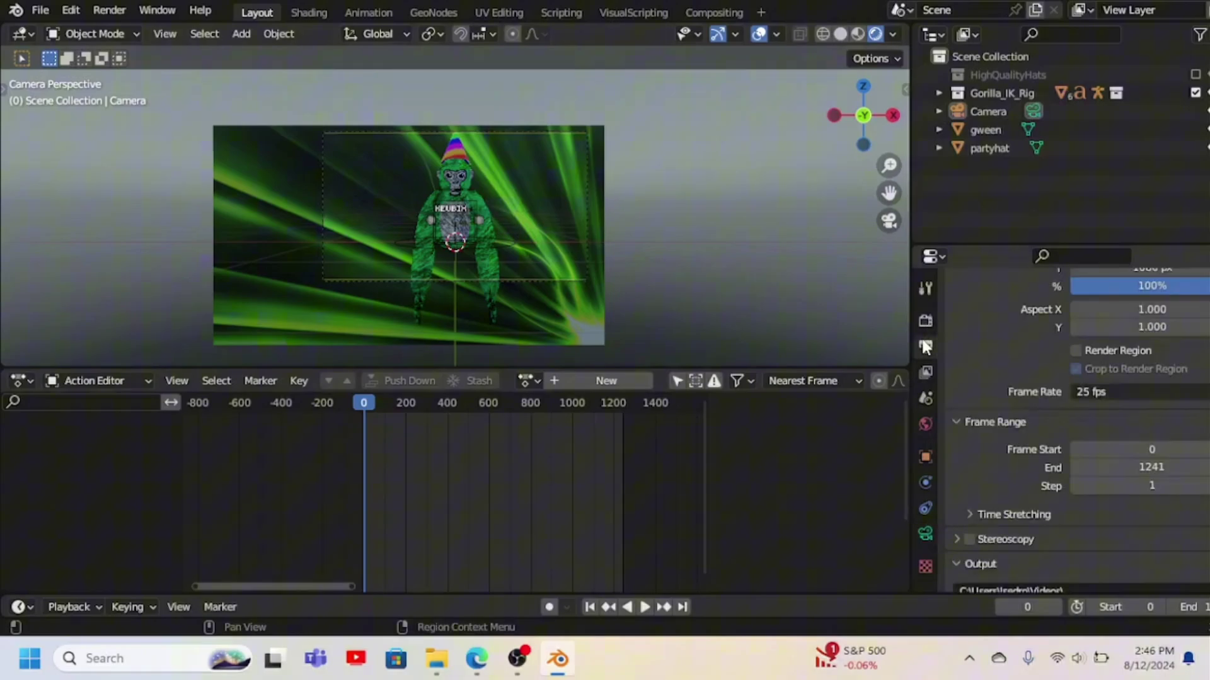
scroll(1046, 360, up, 4)
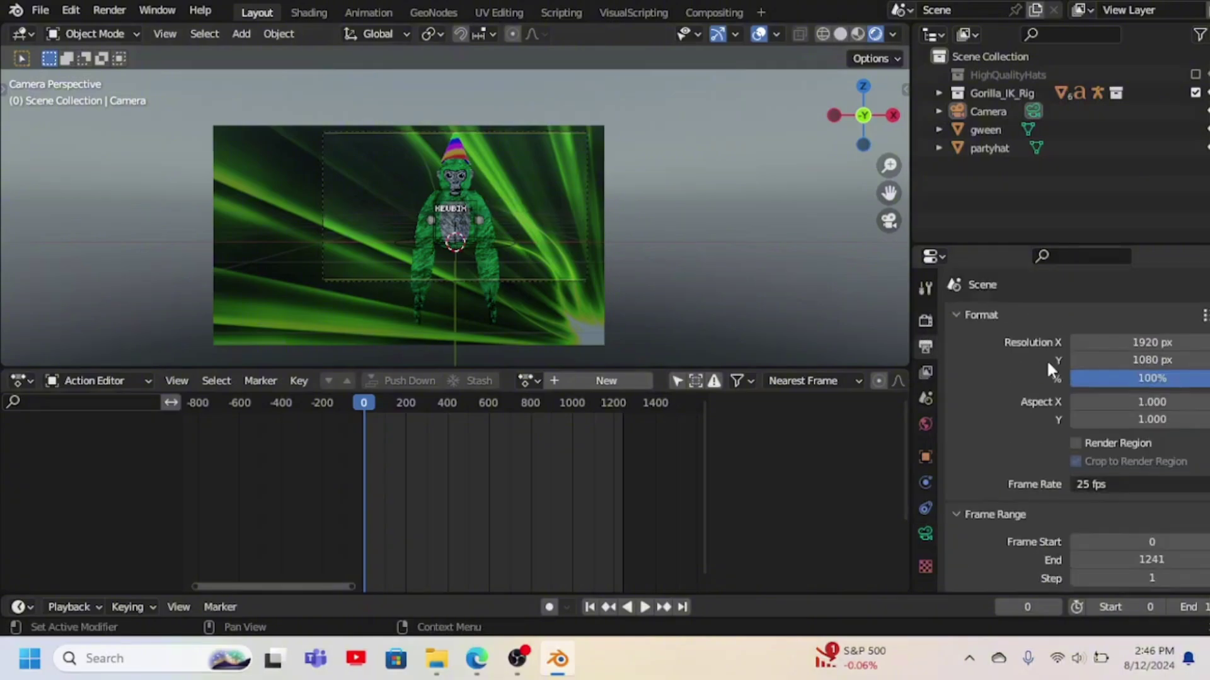
click(1129, 356)
key(Return)
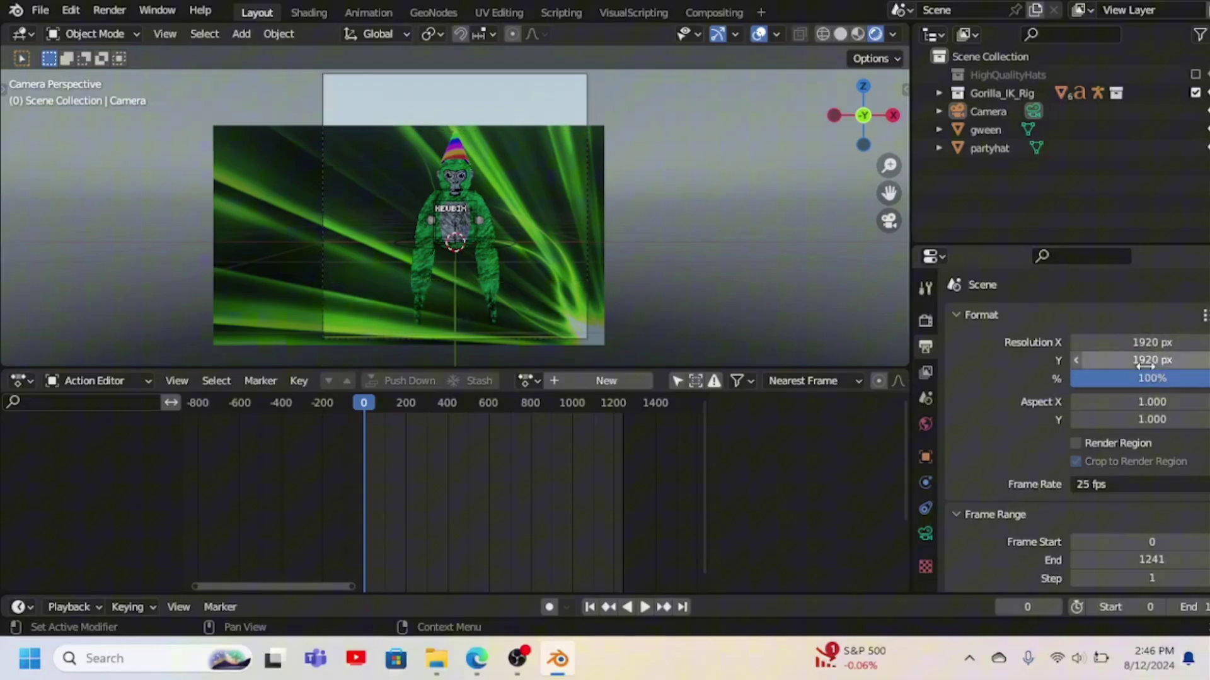
Move the camera forward along Y, closer to the gorilla, and deselect it
scroll(742, 228, up, 2)
scroll(742, 228, down, 4)
scroll(742, 228, up, 1)
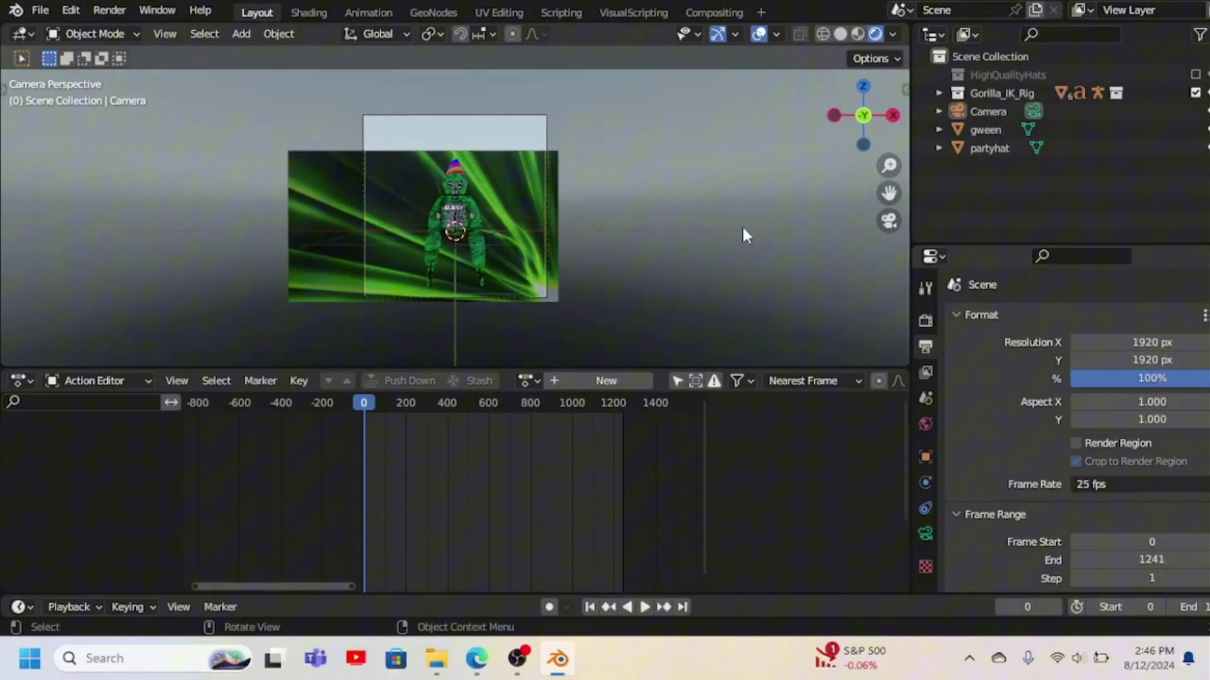
scroll(742, 228, right, 10)
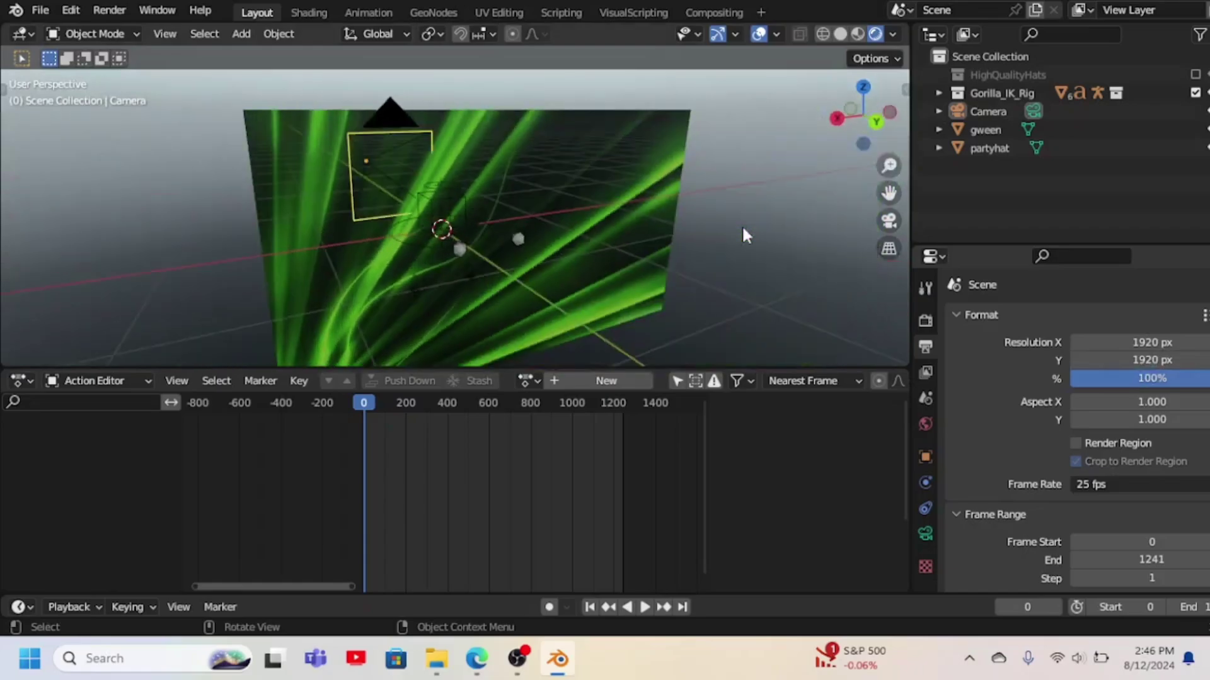
scroll(742, 228, down, 2)
scroll(743, 228, left, 8)
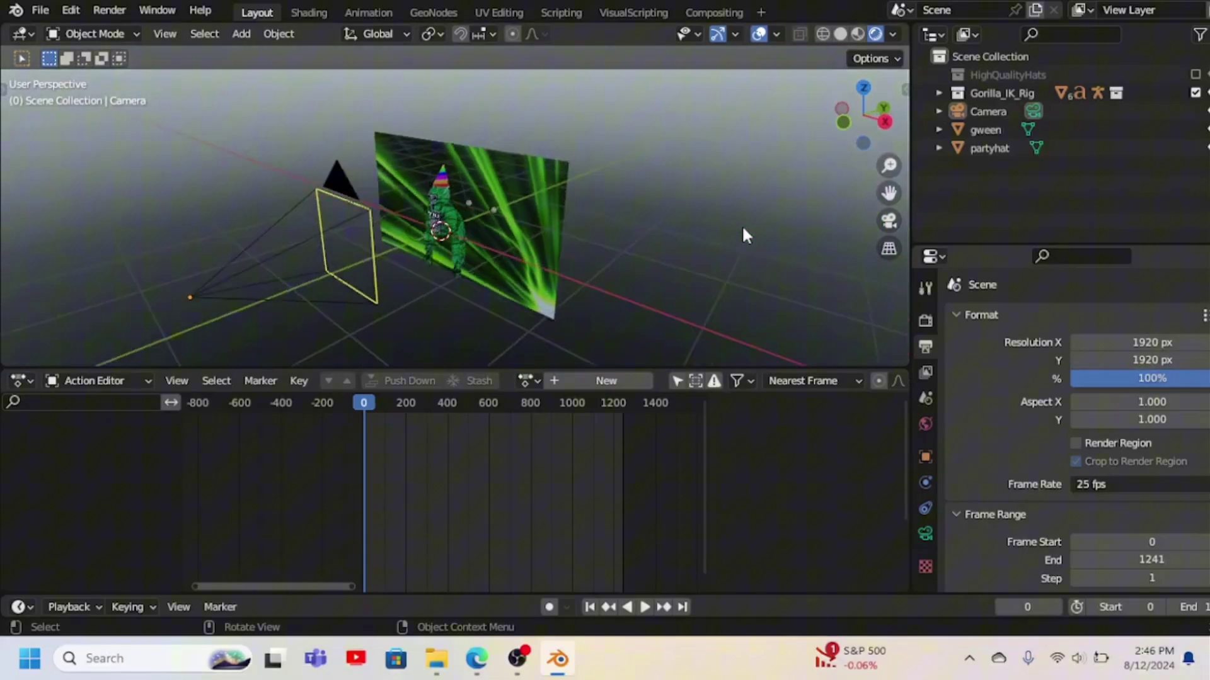
drag(197, 194, 328, 296)
scroll(697, 359, right, 3)
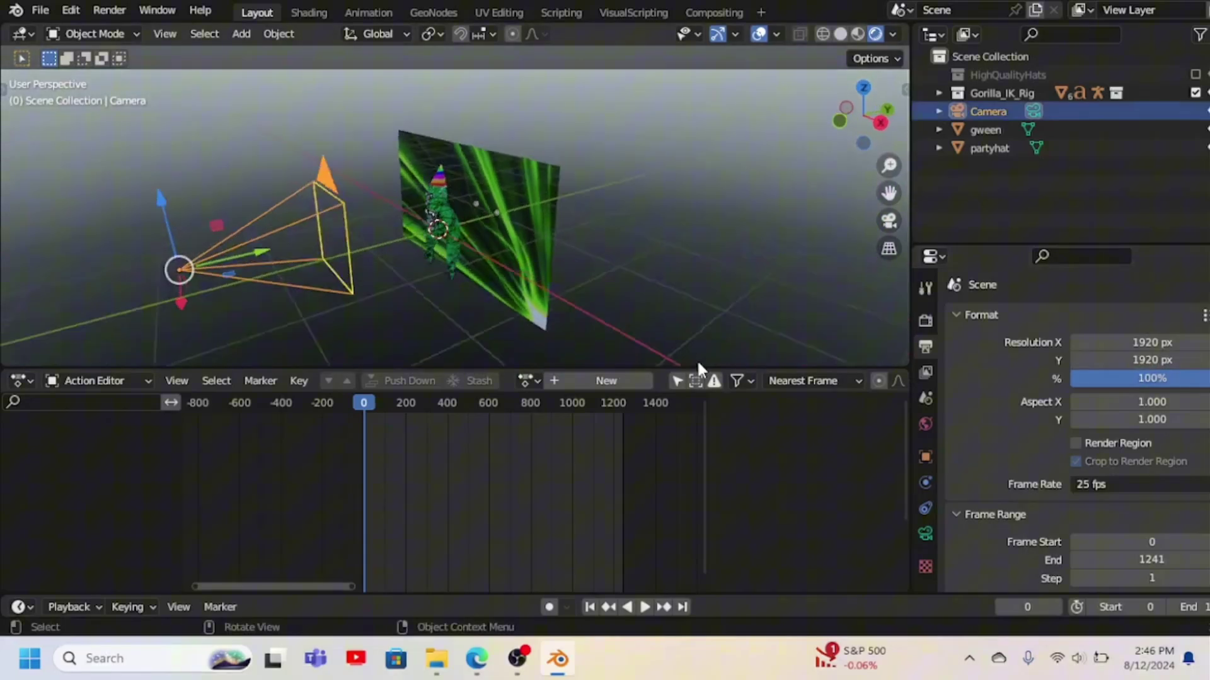
drag(264, 238, 310, 240)
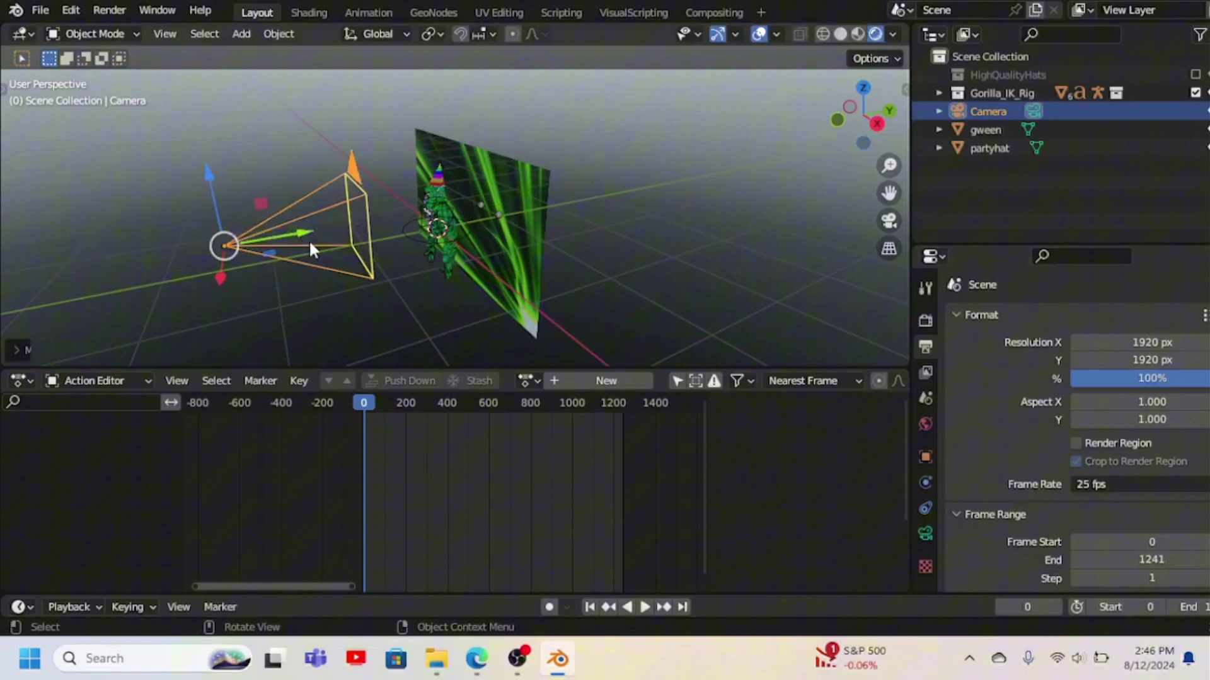
click(755, 271)
Examine the placement of the camera, gorilla and background plane from several angles
scroll(754, 272, left, 3)
scroll(754, 271, left, 3)
scroll(754, 272, right, 4)
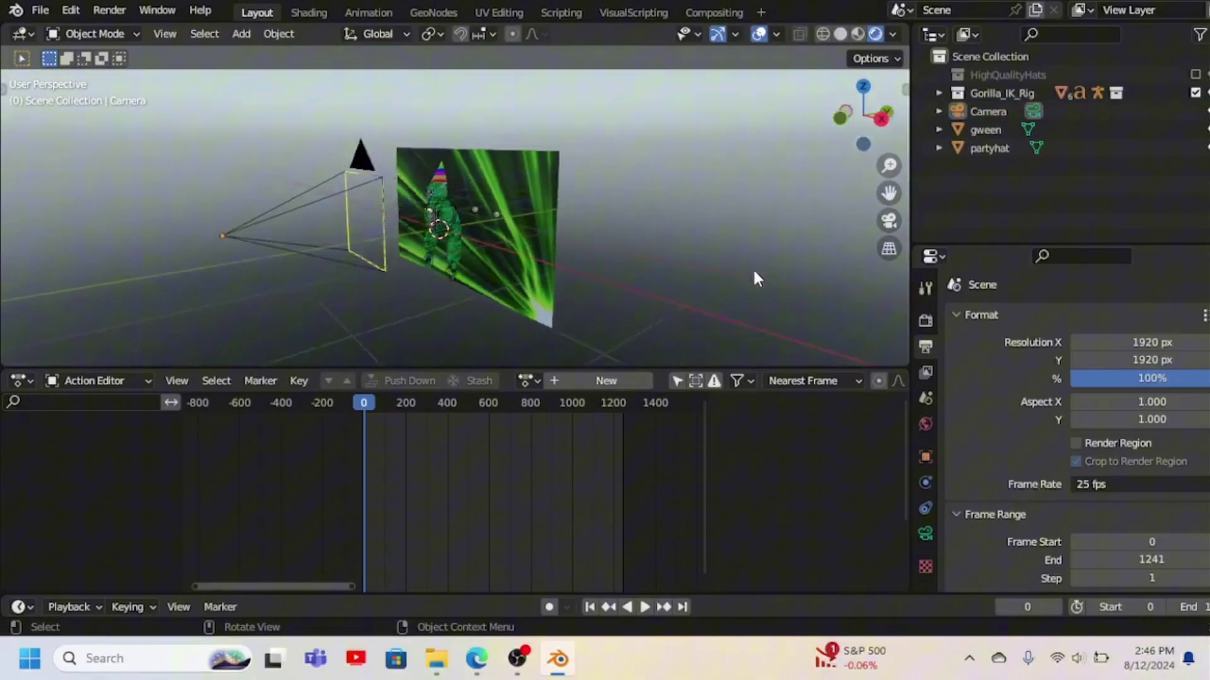
scroll(754, 271, down, 3)
scroll(754, 272, left, 6)
scroll(754, 271, right, 6)
scroll(755, 271, left, 3)
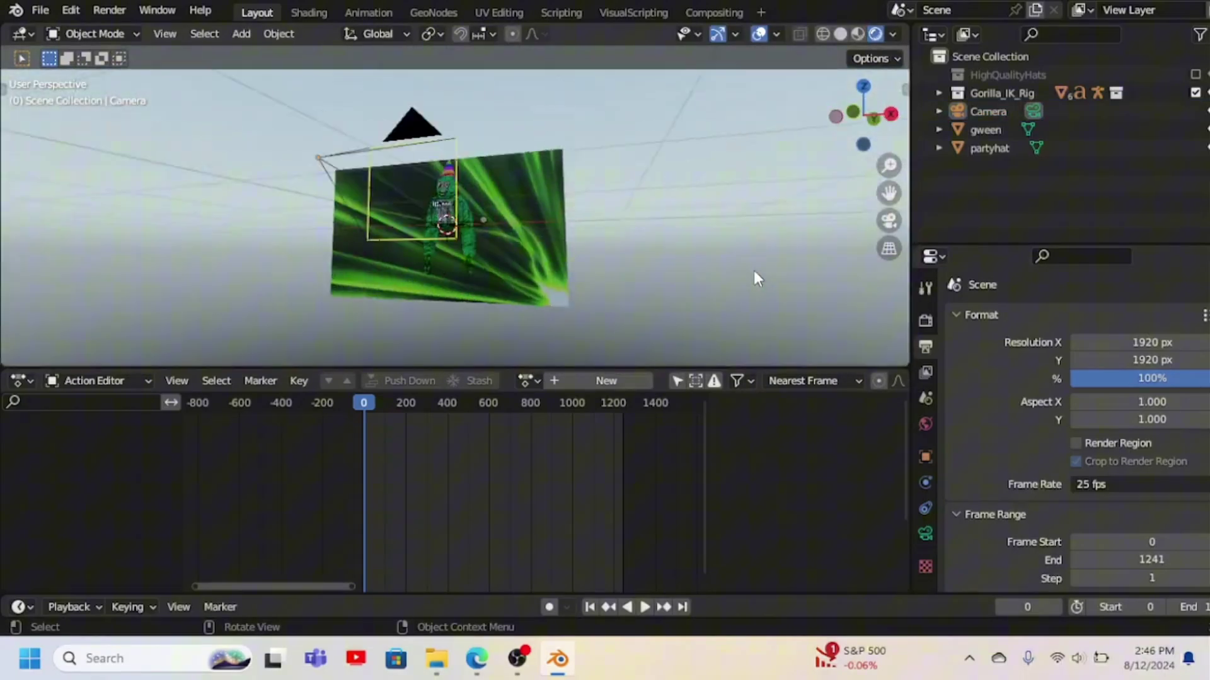
scroll(755, 271, right, 3)
scroll(754, 271, left, 3)
key(KP_8)
Add a Sun light and move it along Y to behind the green background plane
click(241, 33)
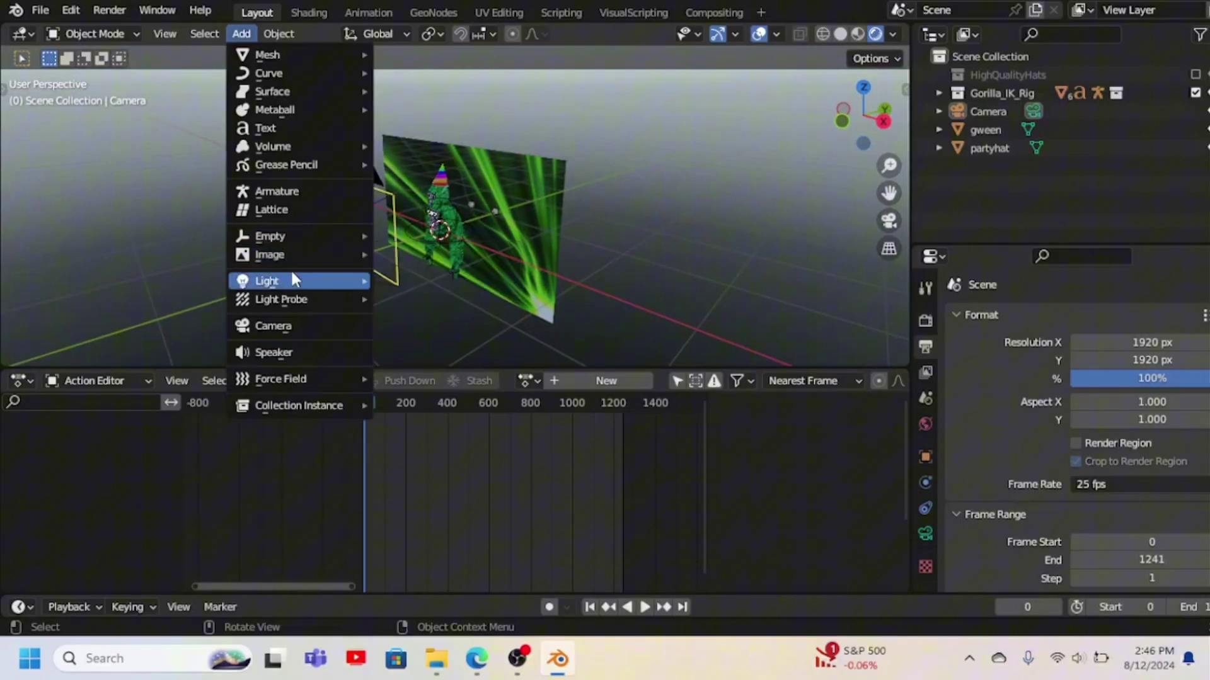
mouse_move(290, 281)
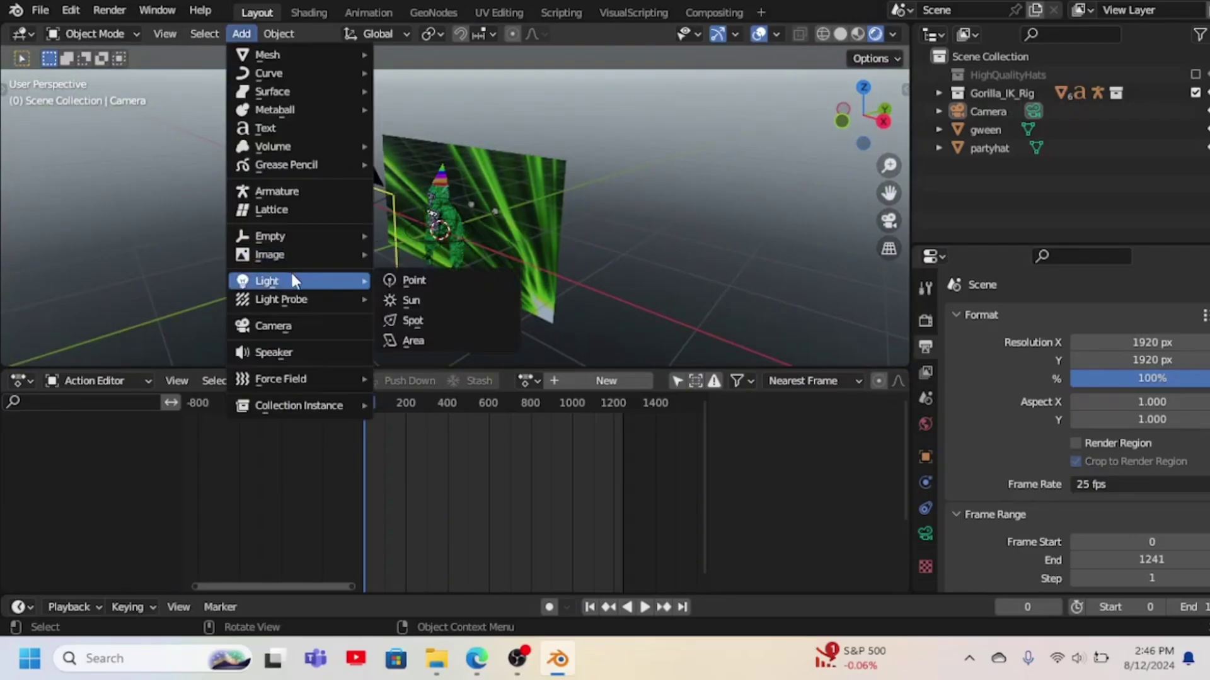
click(424, 299)
key(KP_4)
key(KP_4)
key(KP_4)
scroll(633, 283, right, 3)
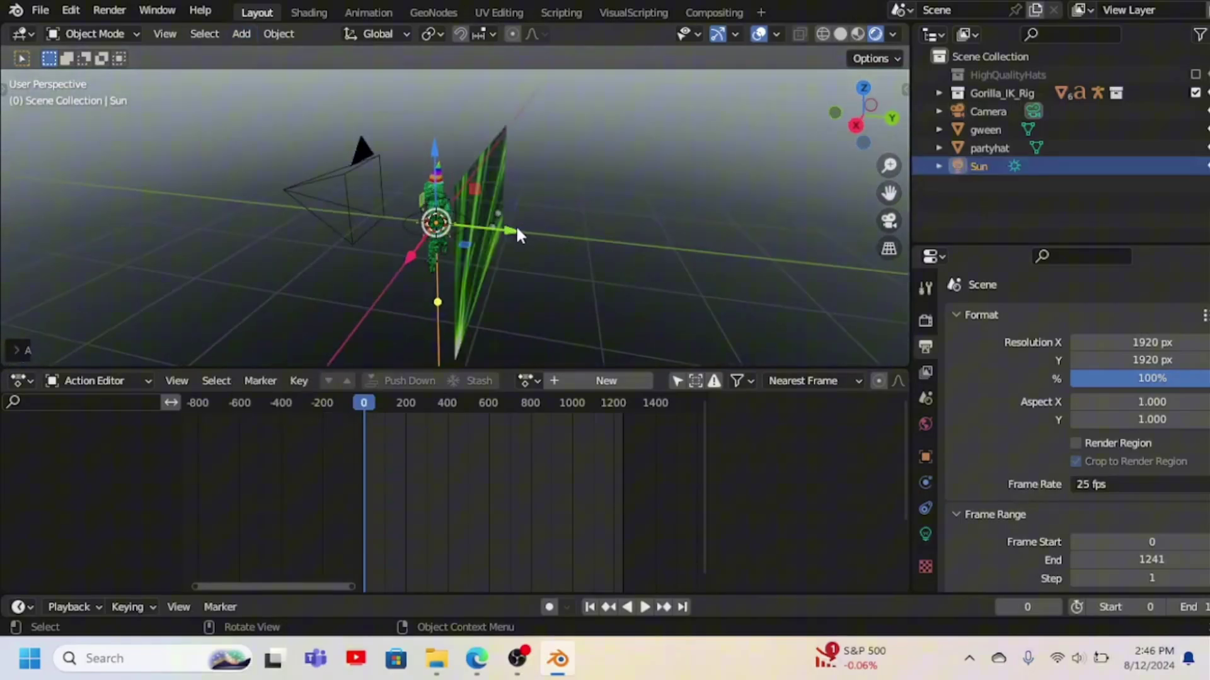
drag(514, 230, 633, 258)
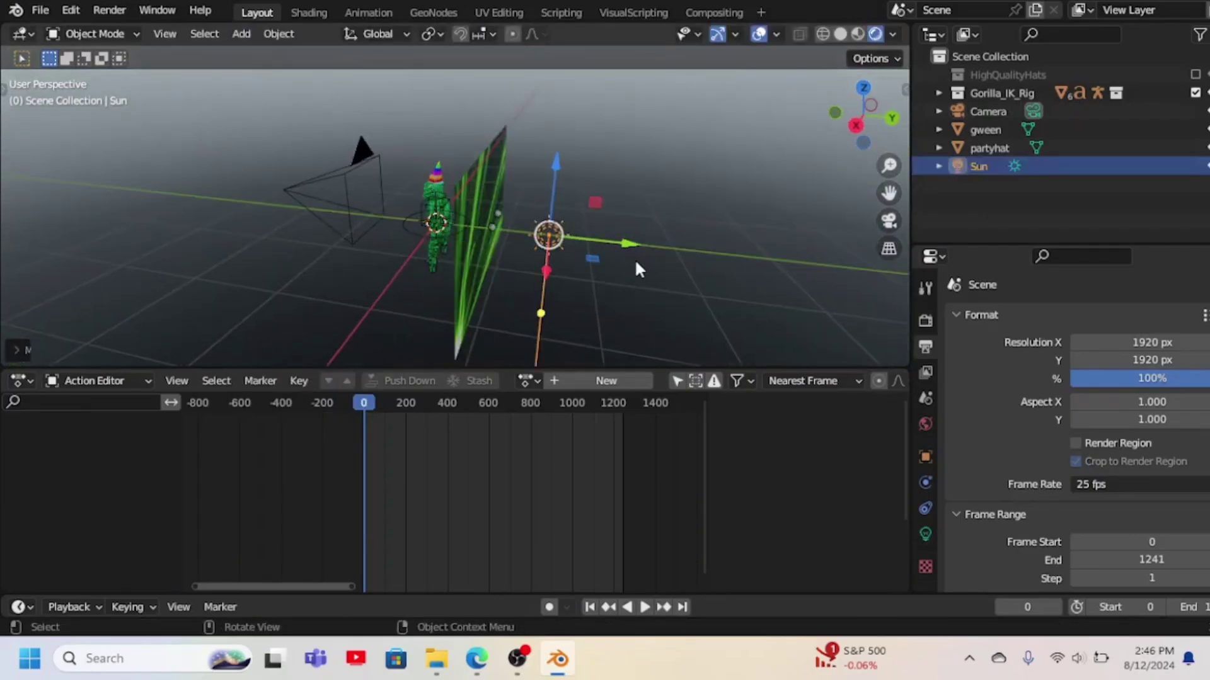
Enable contact shadows in the Sun light's shadow settings
click(924, 531)
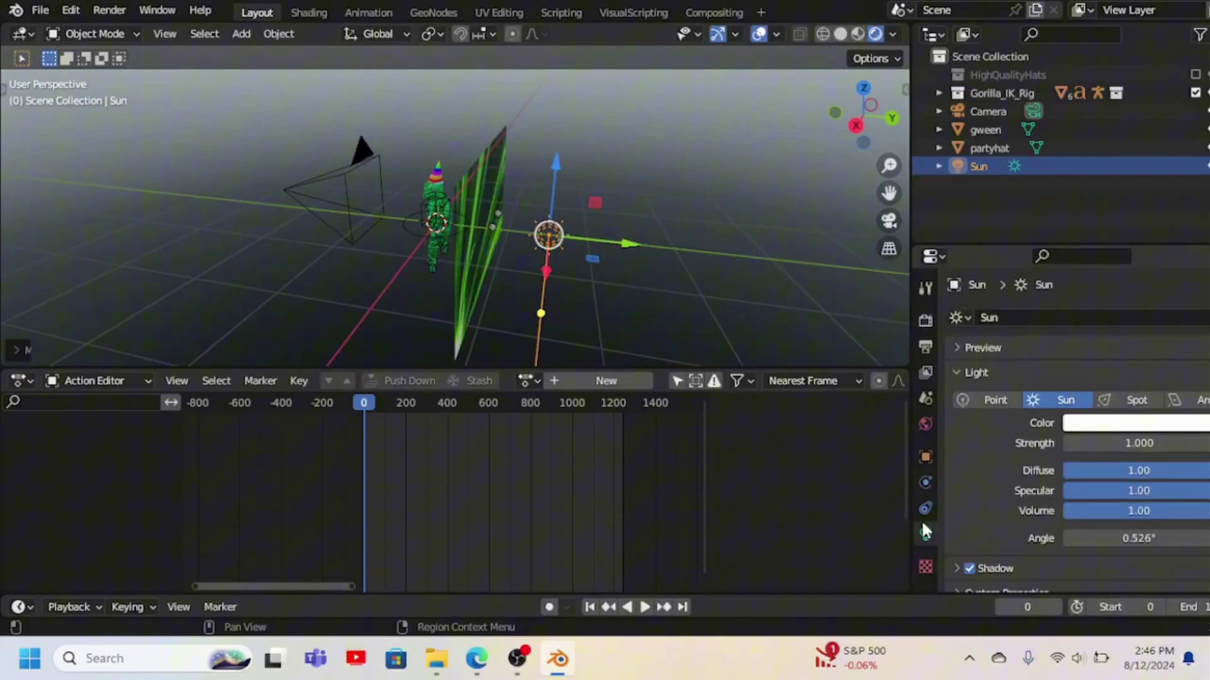
scroll(982, 481, down, 1)
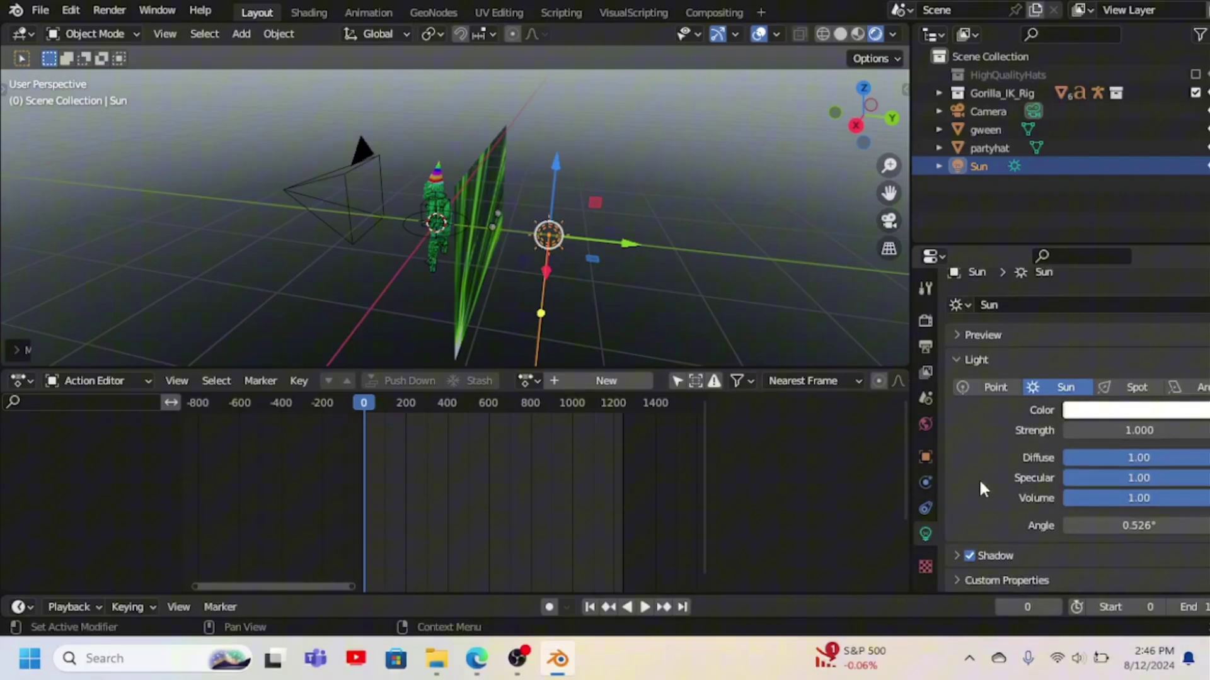
click(955, 554)
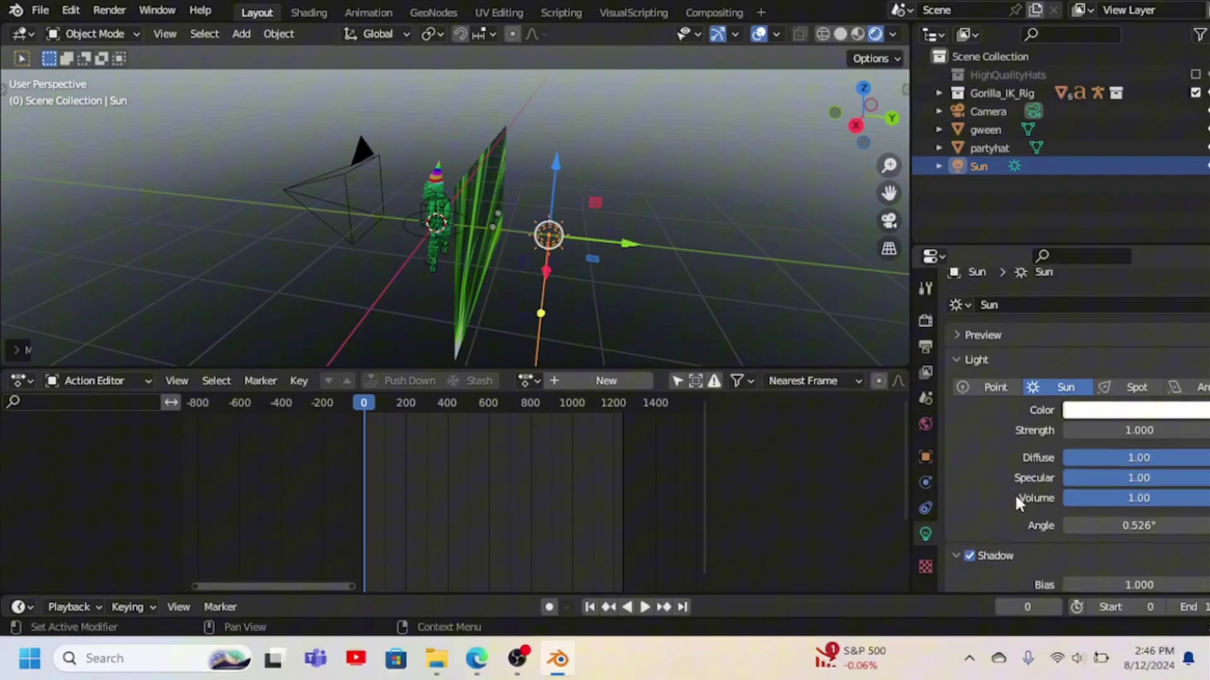
scroll(1015, 493, down, 4)
click(982, 522)
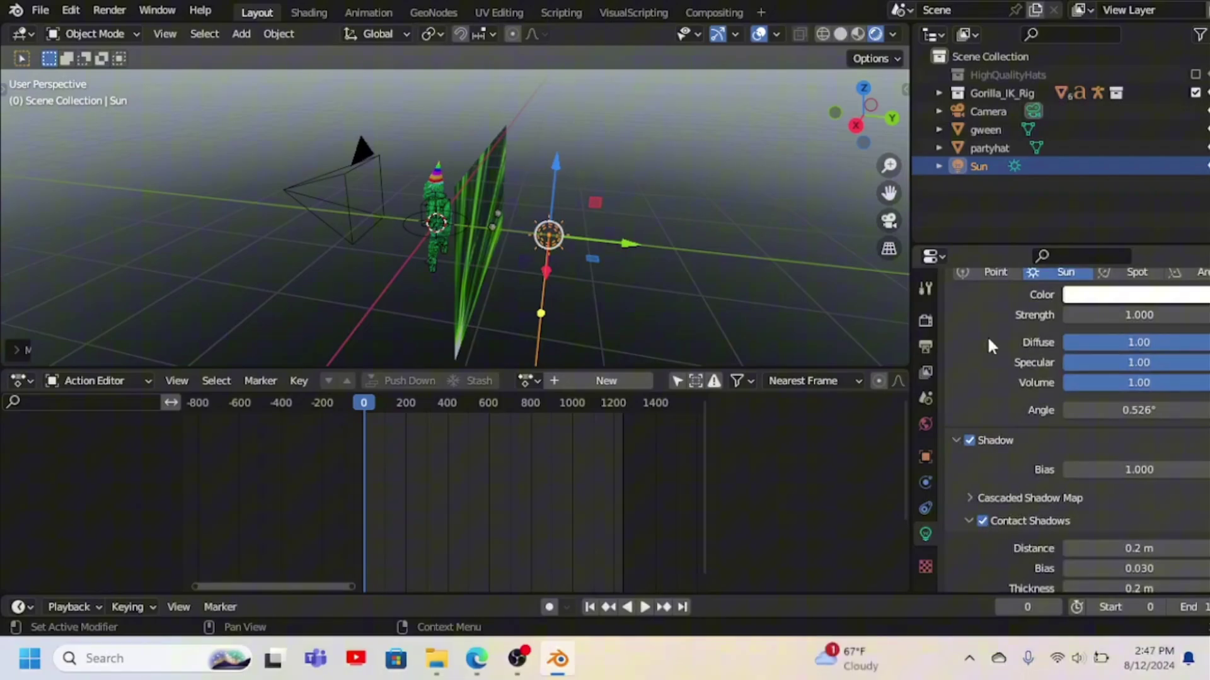
Set the Sun light's strength to 10 and move it forward along Y to just behind the gorilla
scroll(987, 335, up, 4)
click(1131, 426)
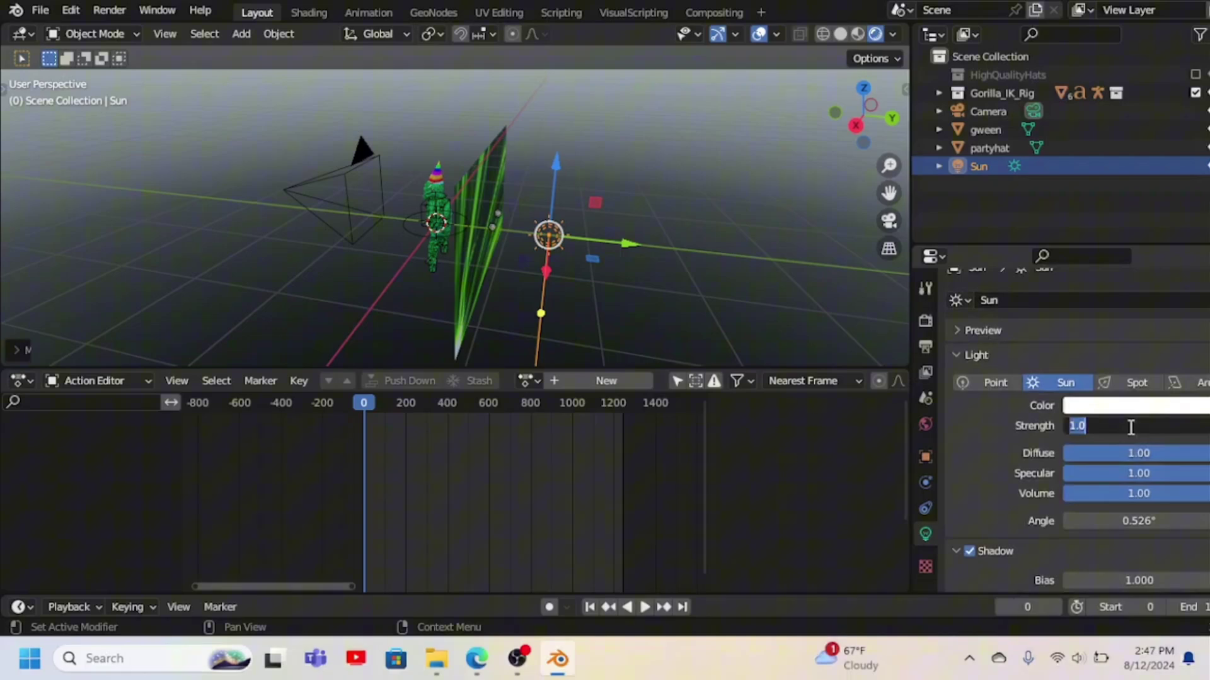
key(Return)
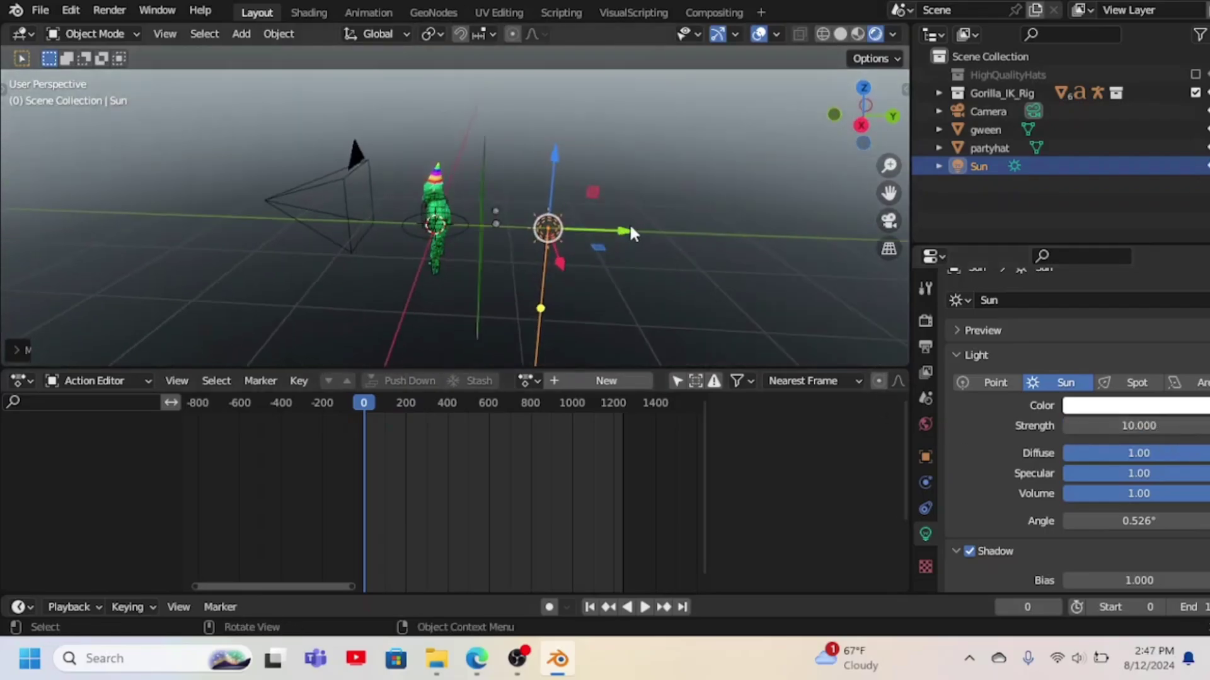
drag(630, 233, 503, 241)
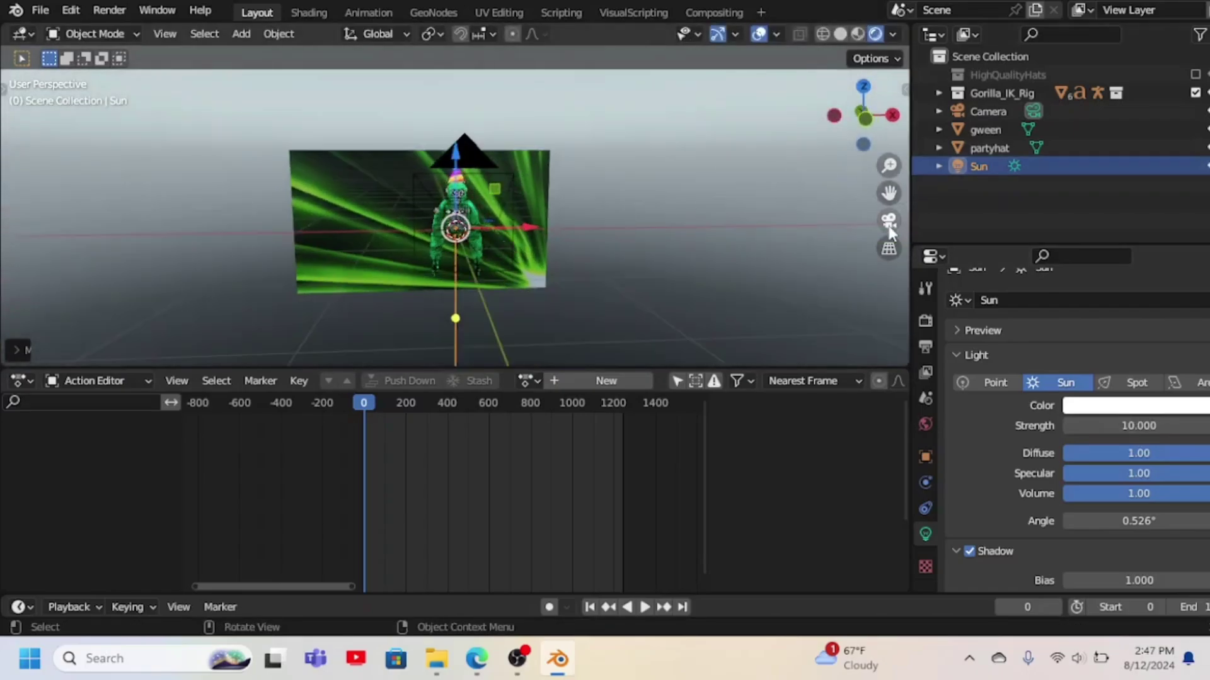
click(889, 224)
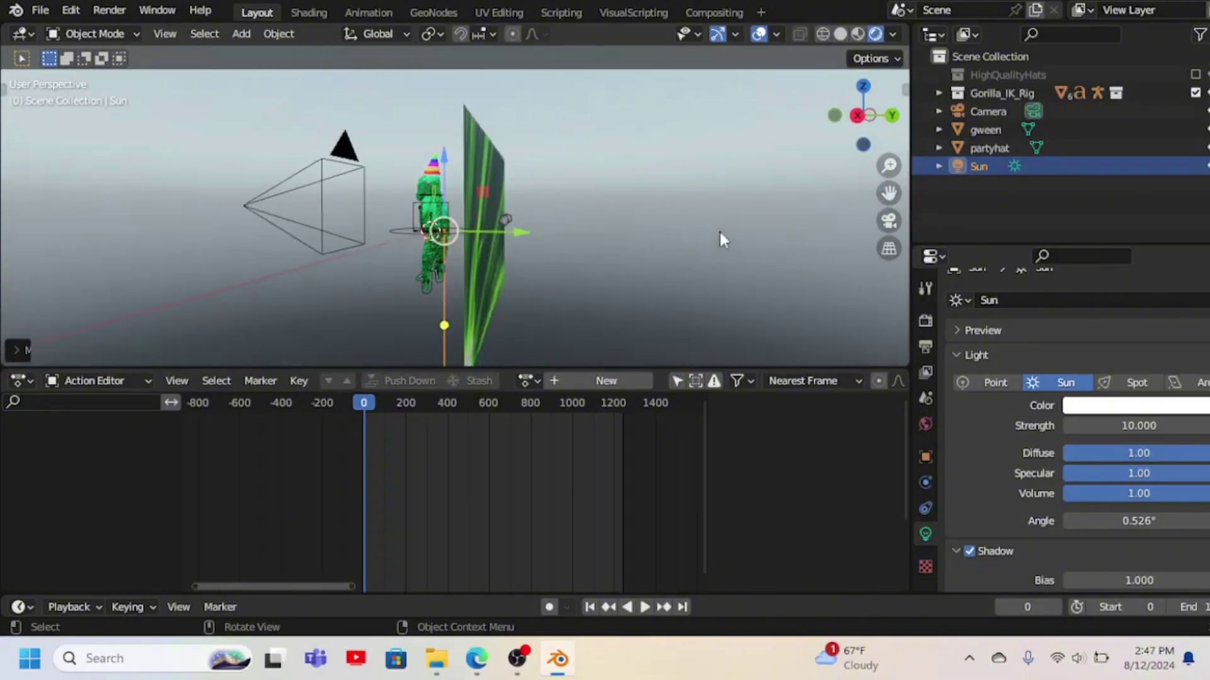
middle_drag(719, 239, 602, 238)
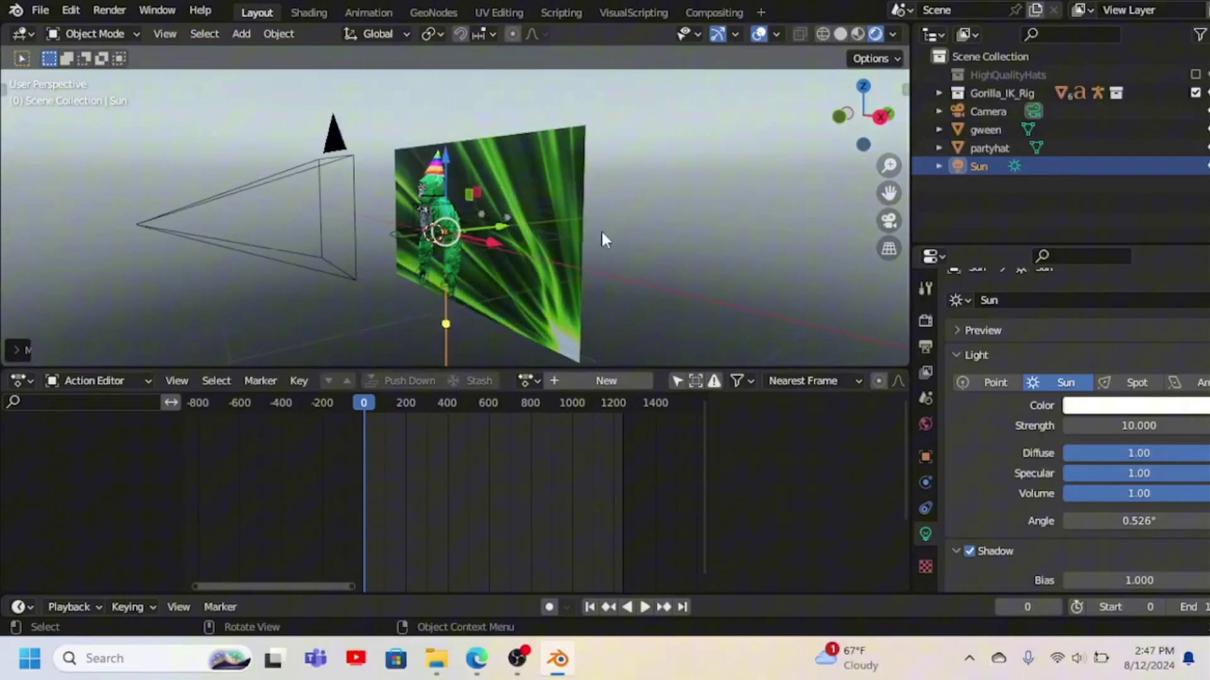
Move the camera closer to the gorilla along Y and check the framing through the camera
click(299, 296)
key(g)
key(y)
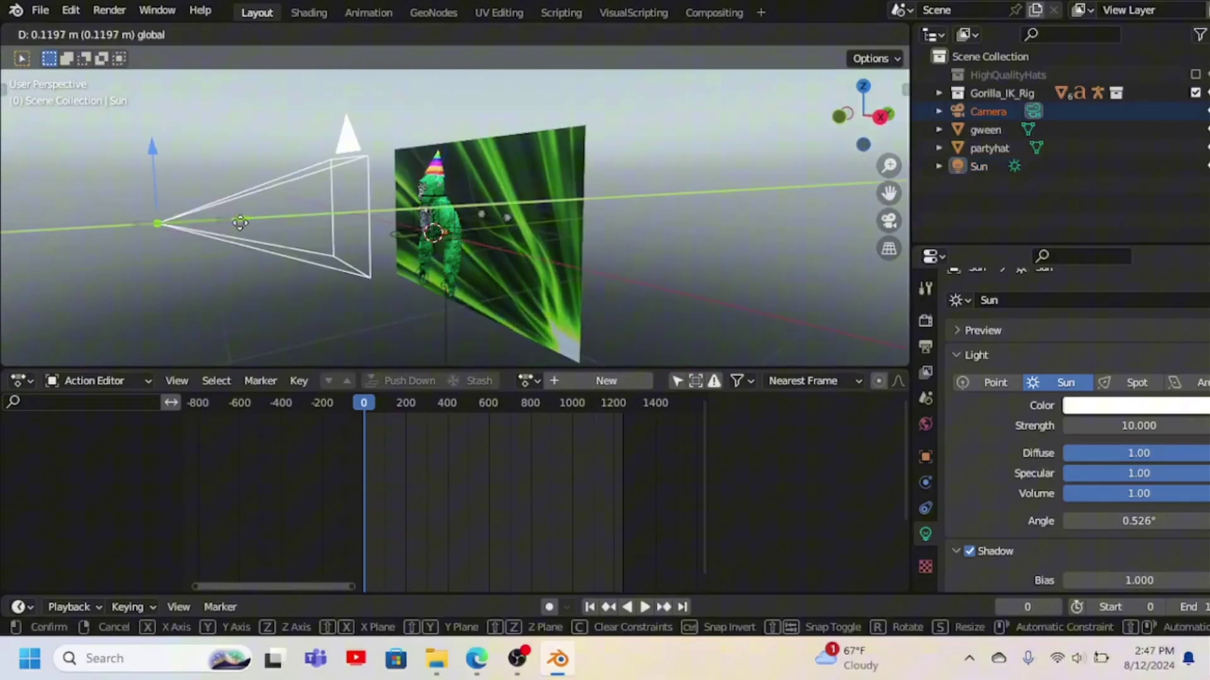
click(271, 224)
click(732, 254)
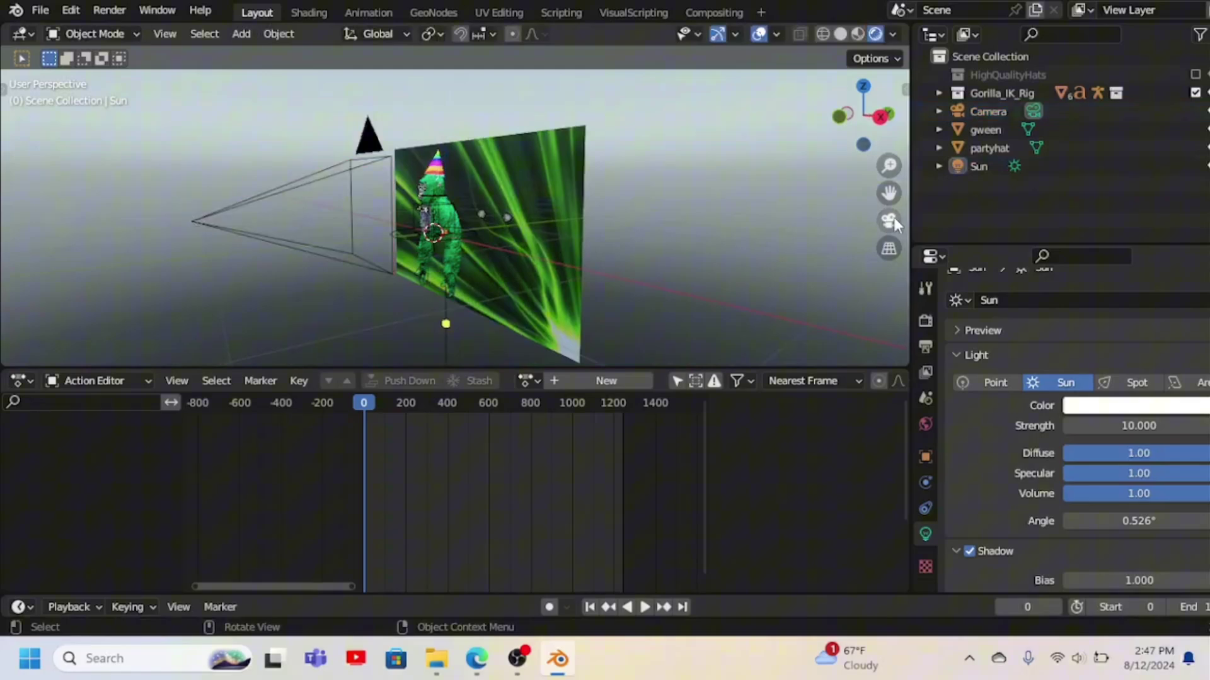
click(893, 219)
click(890, 221)
click(890, 221)
scroll(589, 221, up, 2)
scroll(589, 221, down, 1)
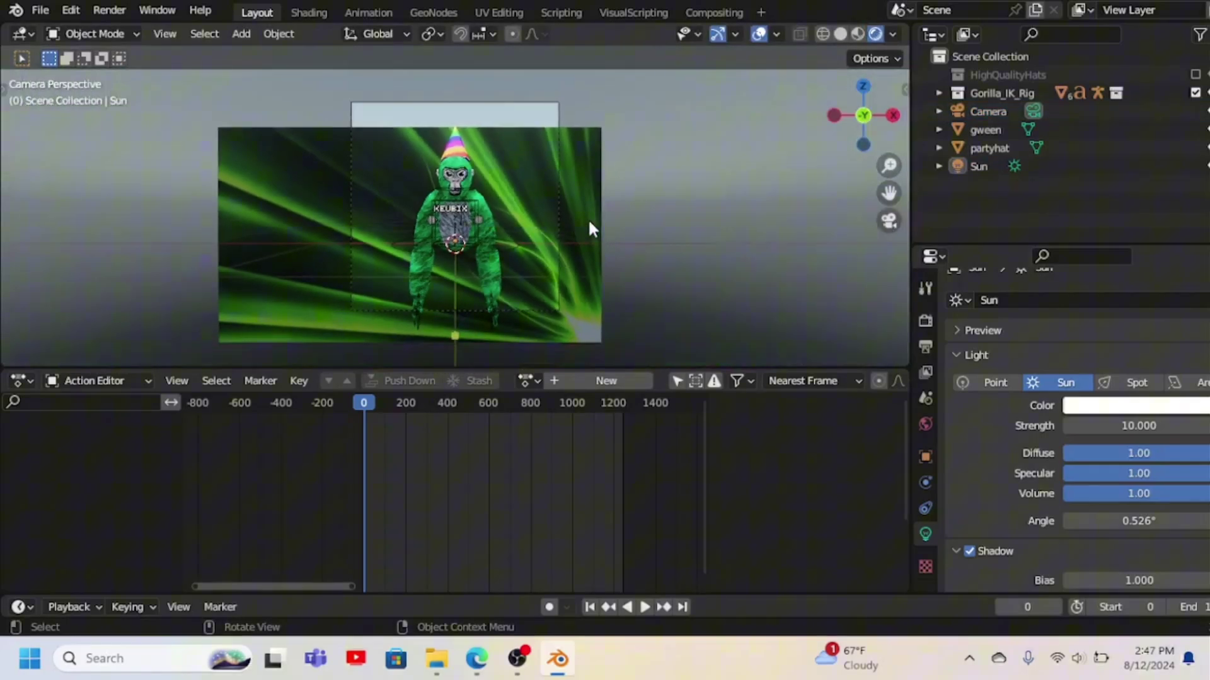
Raise the green background plane and shift it sideways so it fills the camera frame, and deselect it
middle_drag(589, 221, 620, 230)
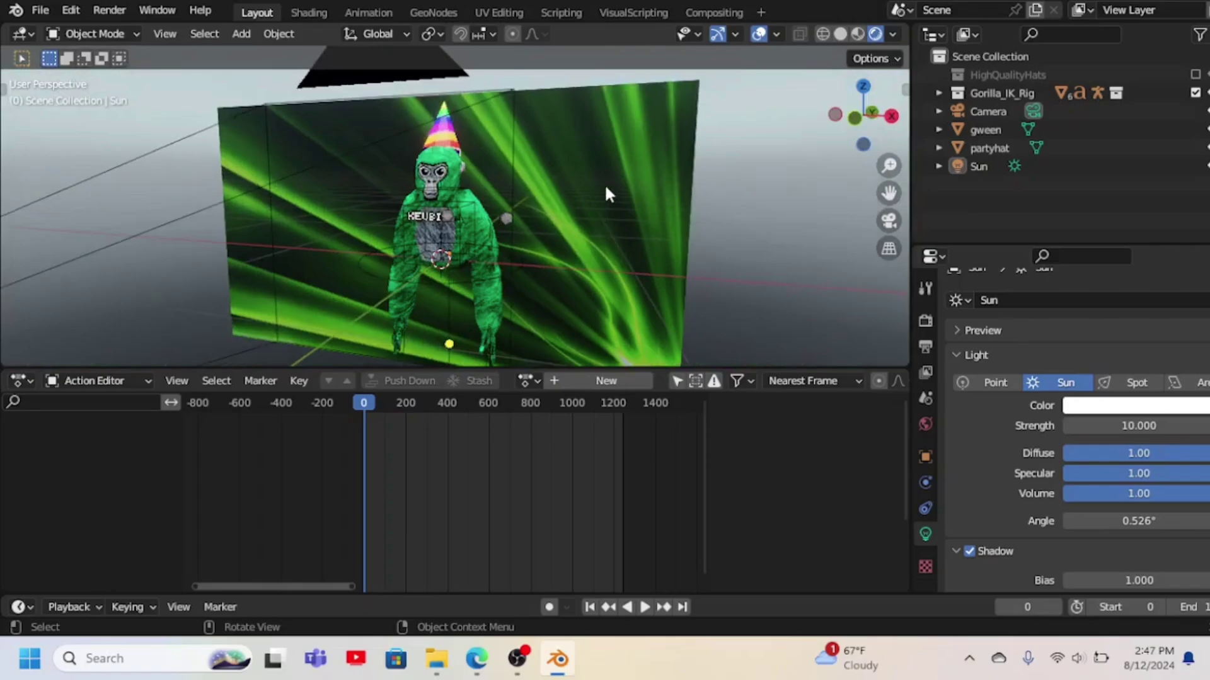
click(606, 187)
click(888, 221)
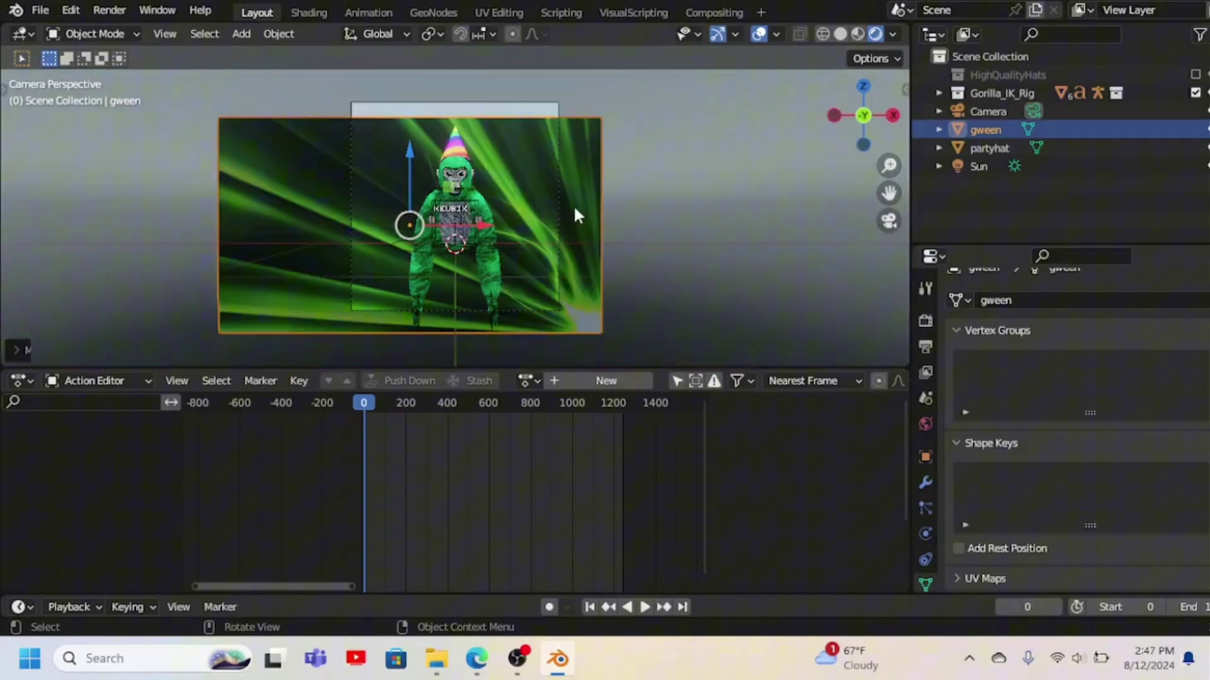
drag(409, 151, 409, 104)
drag(486, 178, 429, 205)
drag(363, 107, 362, 141)
click(787, 189)
middle_drag(844, 189, 709, 211)
Move the Sun light to the bright lower corner of the background plane and check the shot through the camera
click(441, 237)
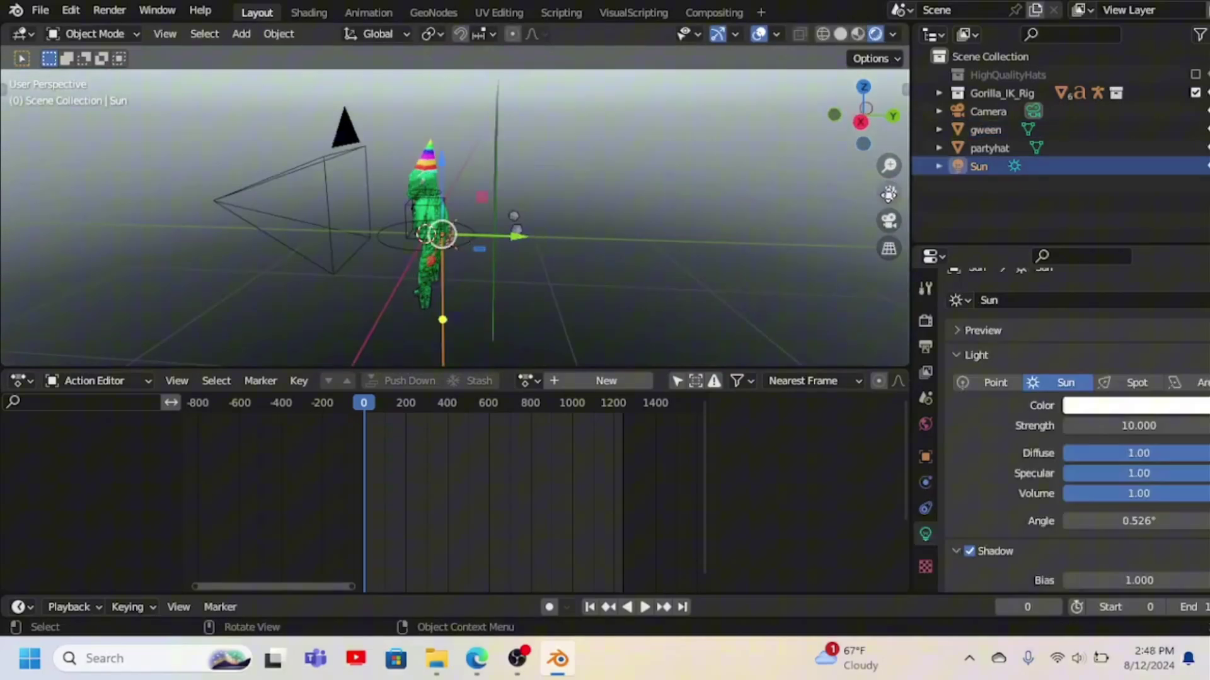
click(888, 220)
drag(535, 192, 535, 243)
click(892, 115)
drag(504, 327, 579, 327)
middle_drag(687, 79, 678, 51)
click(693, 241)
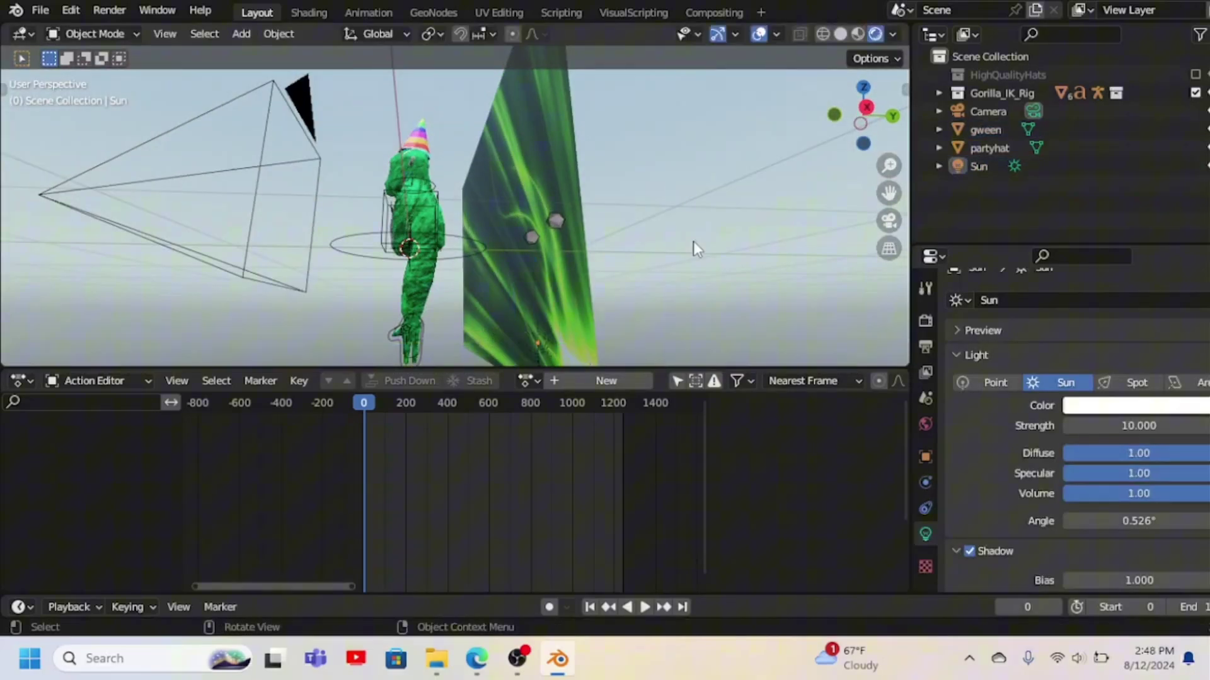
middle_drag(693, 241, 693, 241)
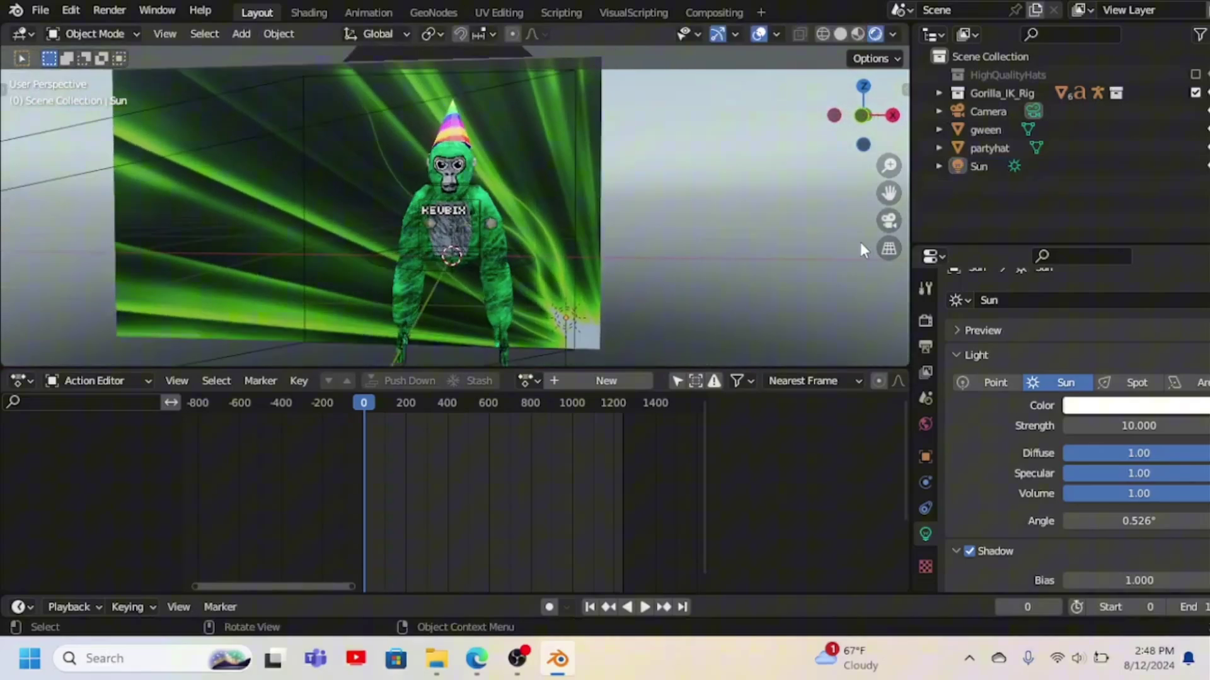
click(889, 221)
click(889, 220)
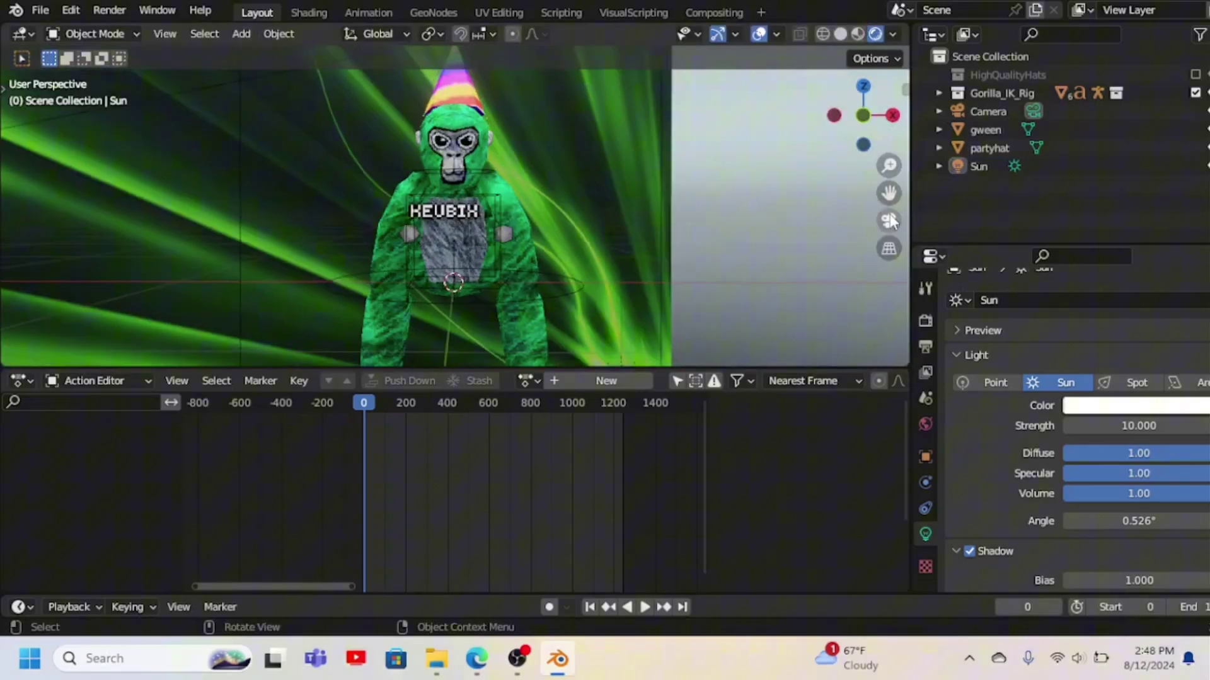
middle_drag(739, 321, 739, 321)
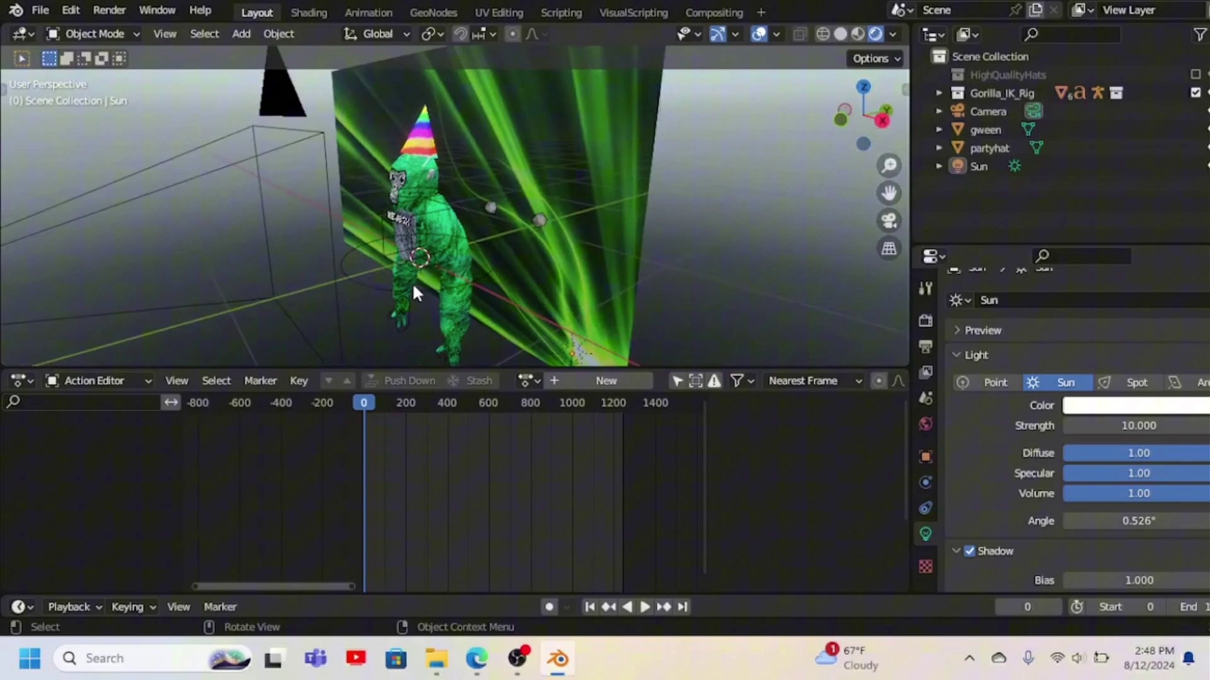
Put the gorilla rig into Pose Mode with none of its bones selected
click(380, 285)
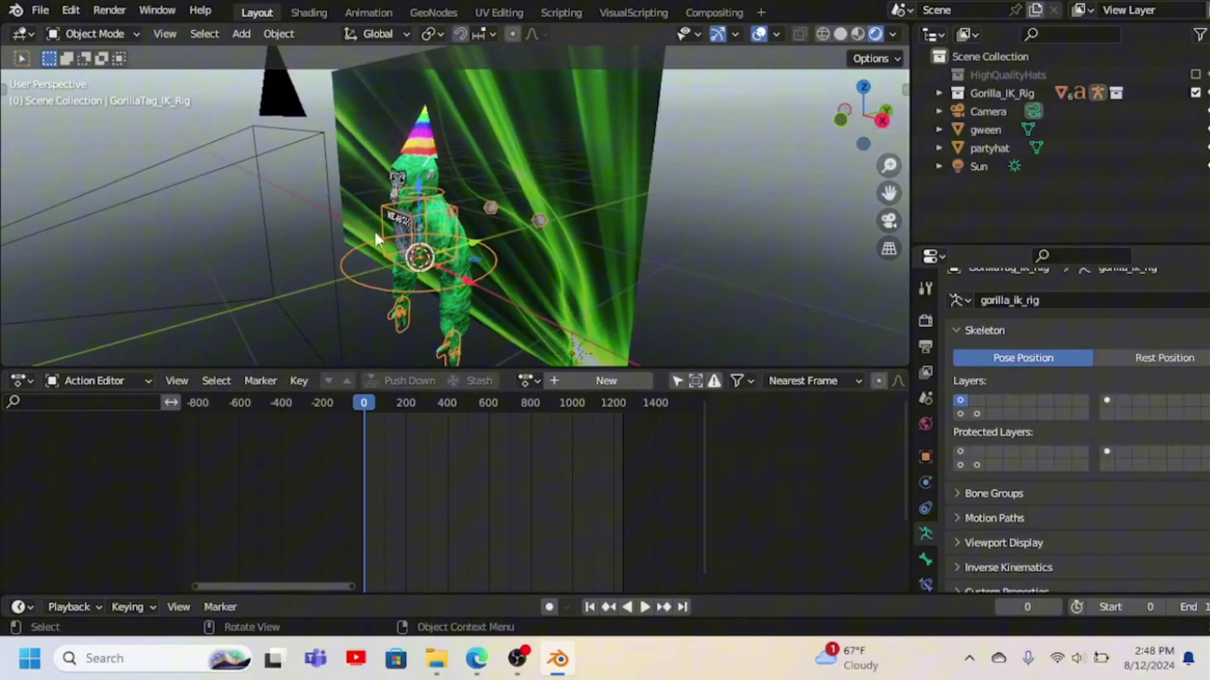
click(85, 35)
click(99, 101)
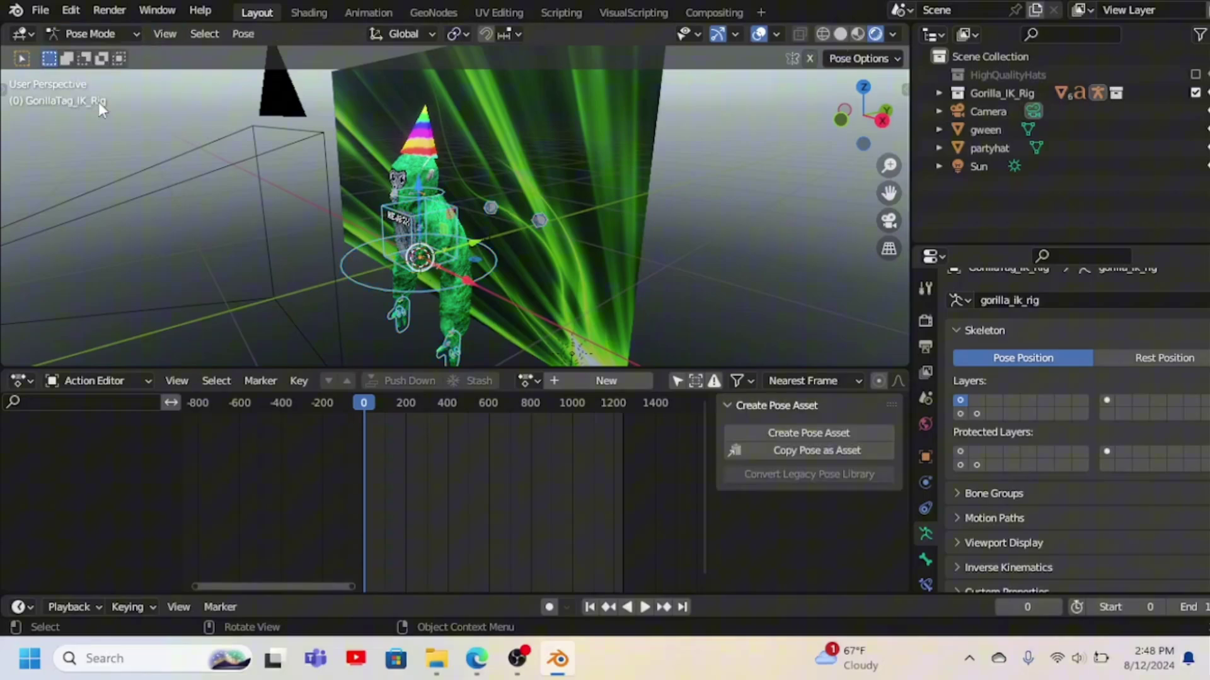
click(811, 225)
middle_drag(811, 225, 739, 210)
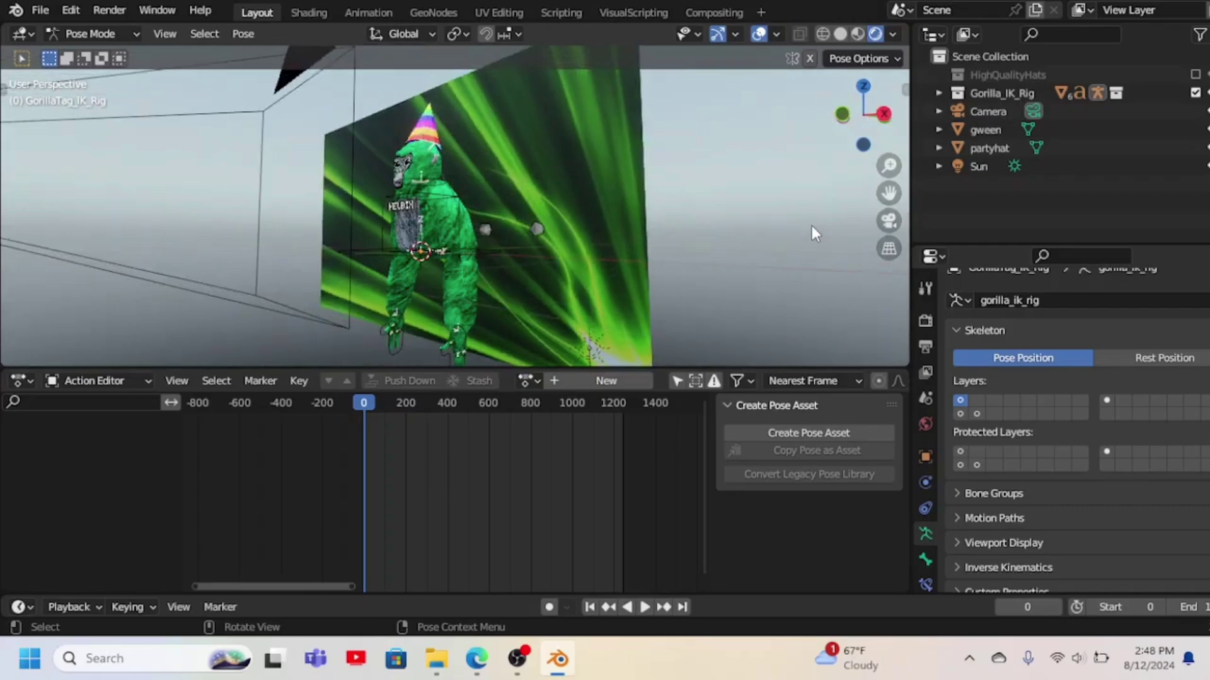
Raise both hands slightly by moving the left hand controller with X-axis mirroring on, and turn mirroring off
click(445, 359)
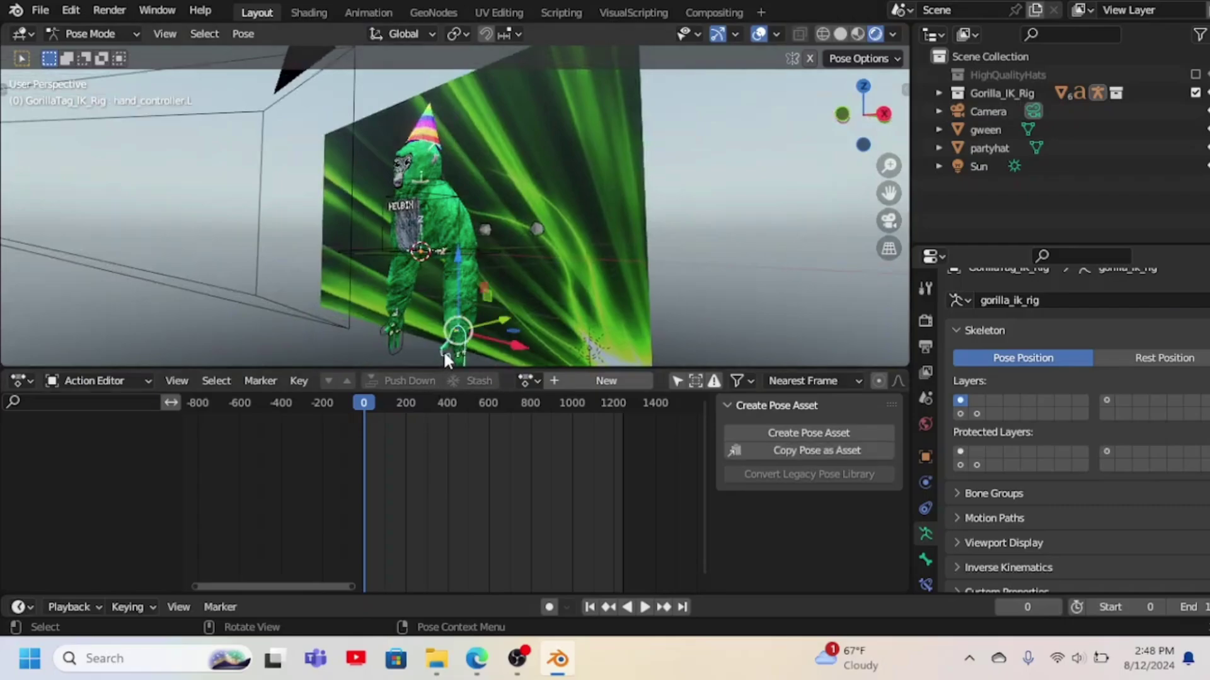
click(811, 59)
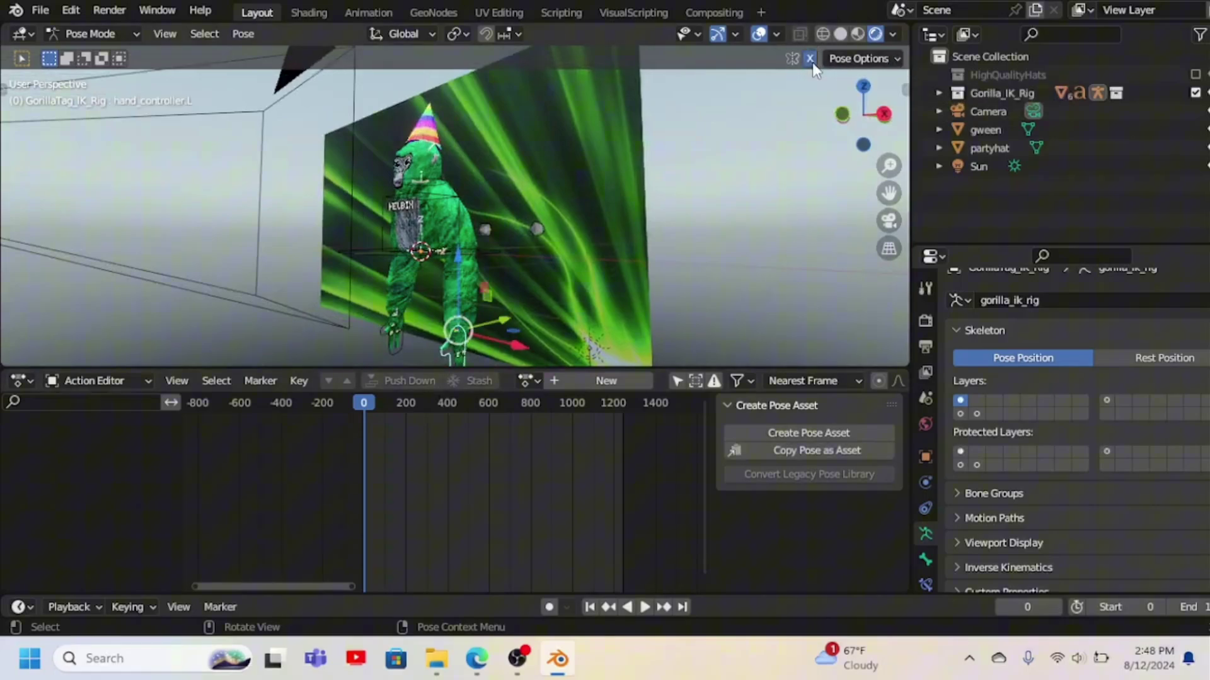
drag(460, 268, 472, 100)
click(810, 58)
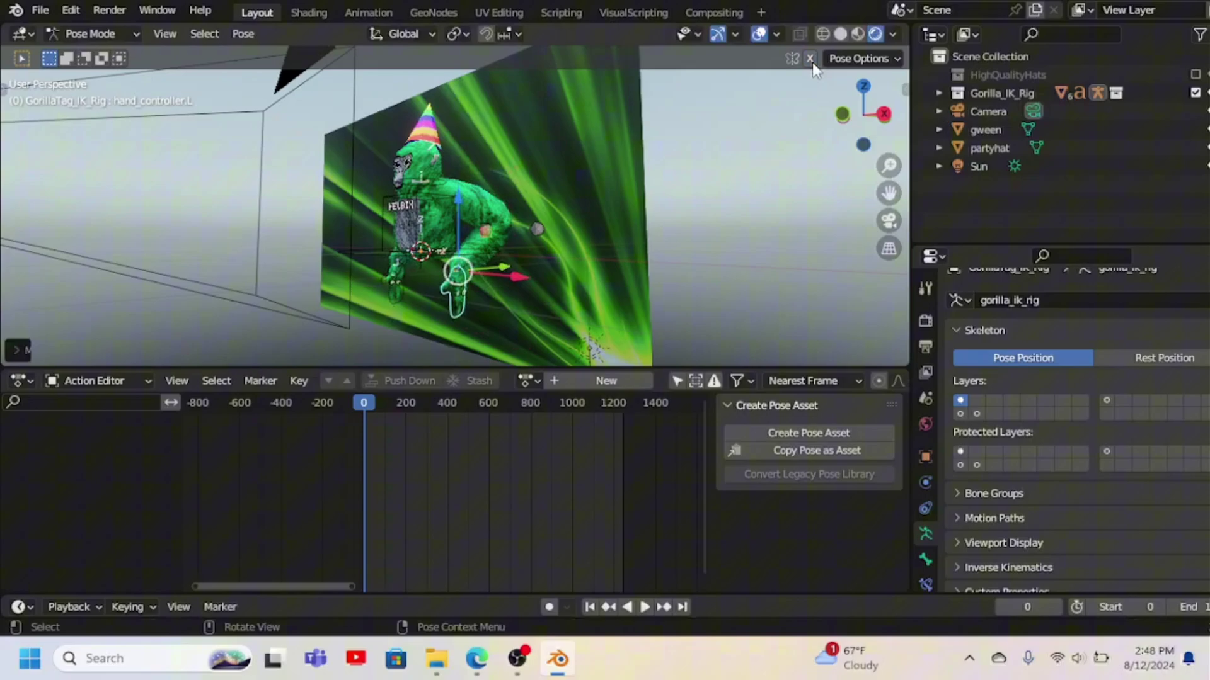
Raise only the left hand controller up and outward beside the party hat into a waving pose and deselect it
drag(529, 285, 523, 120)
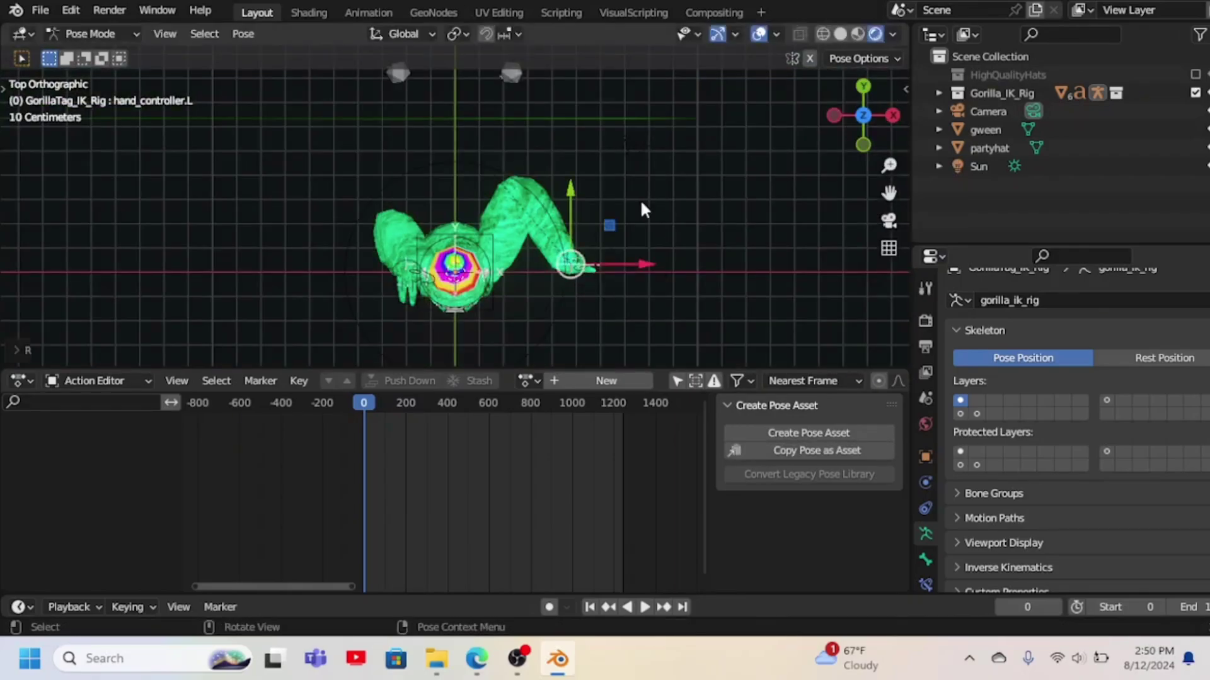
key(KP_0)
click(671, 191)
middle_click(671, 190)
scroll(671, 192, down, 3)
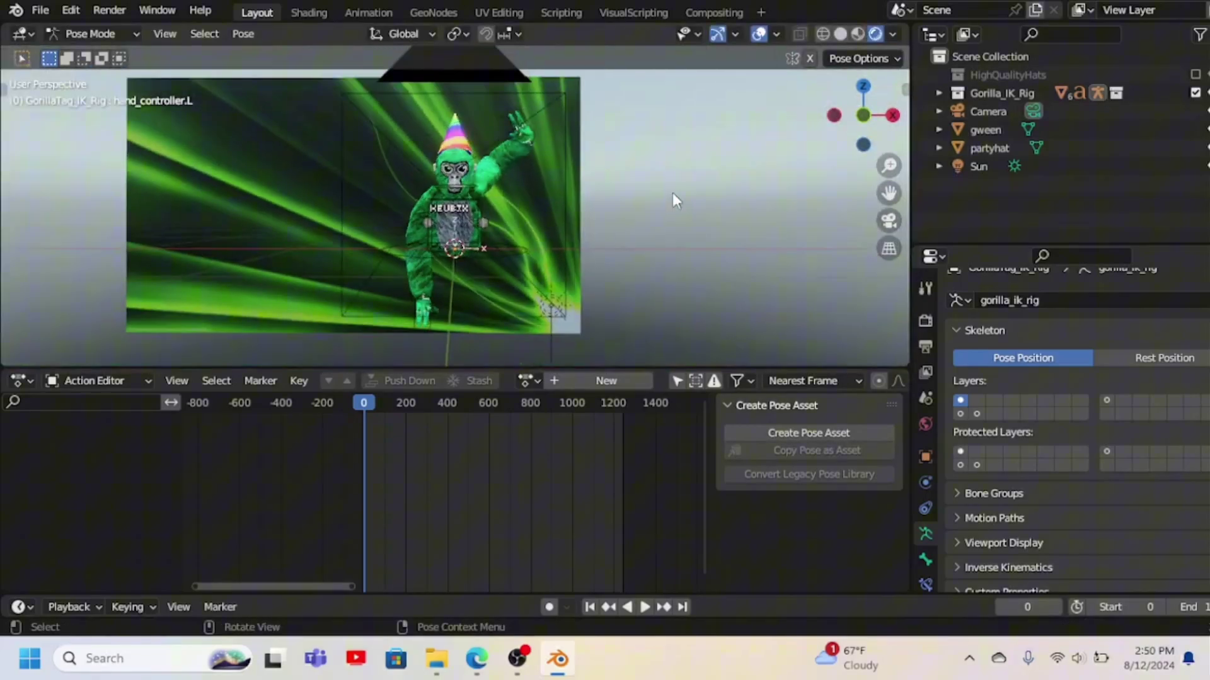
Examine the waving gorilla's framing against the background through the camera
scroll(671, 191, up, 1)
scroll(671, 191, down, 2)
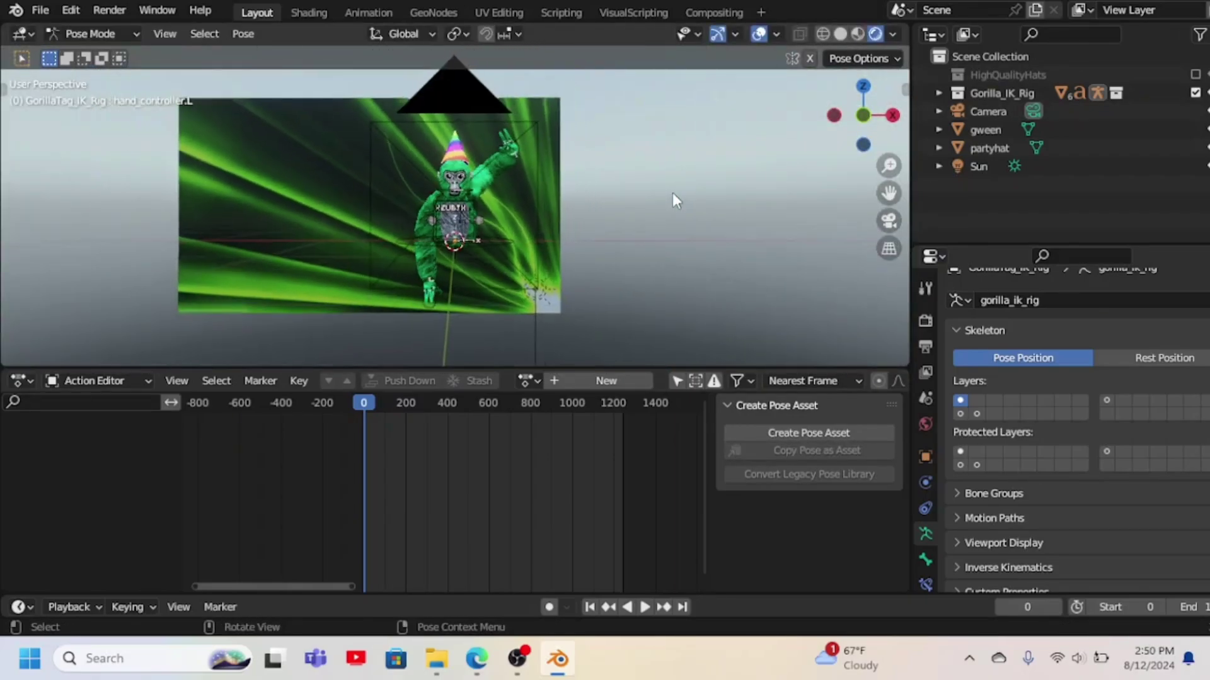
click(889, 222)
scroll(504, 214, up, 3)
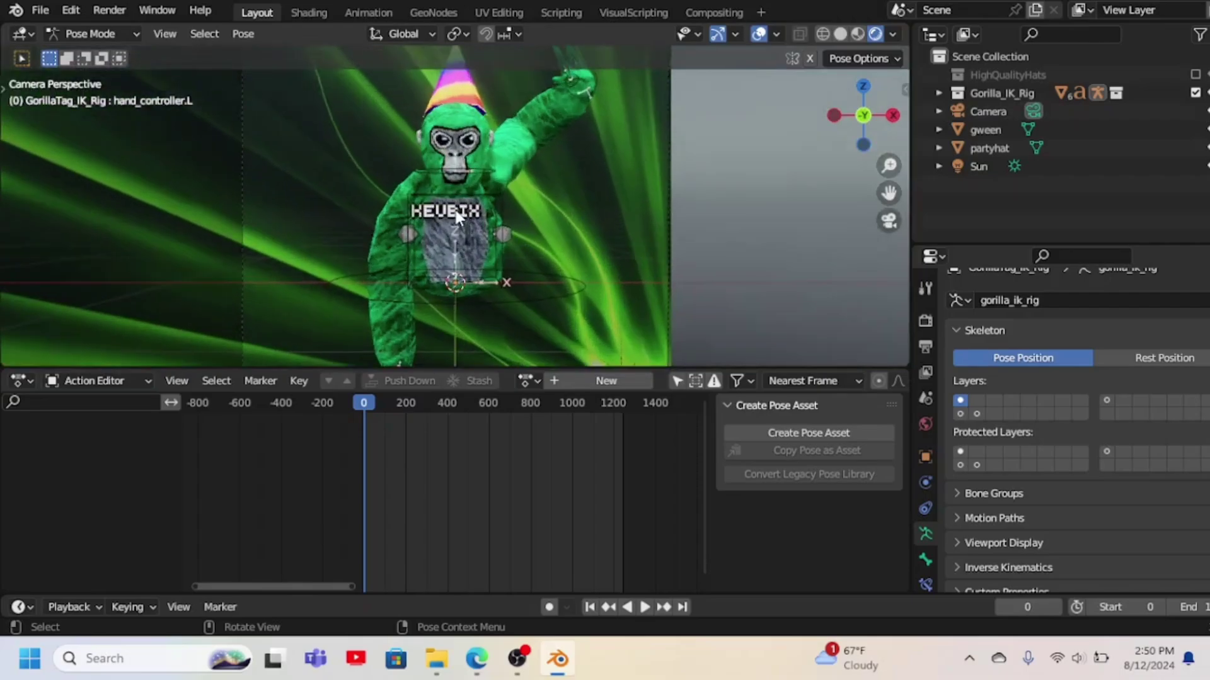
scroll(455, 211, down, 5)
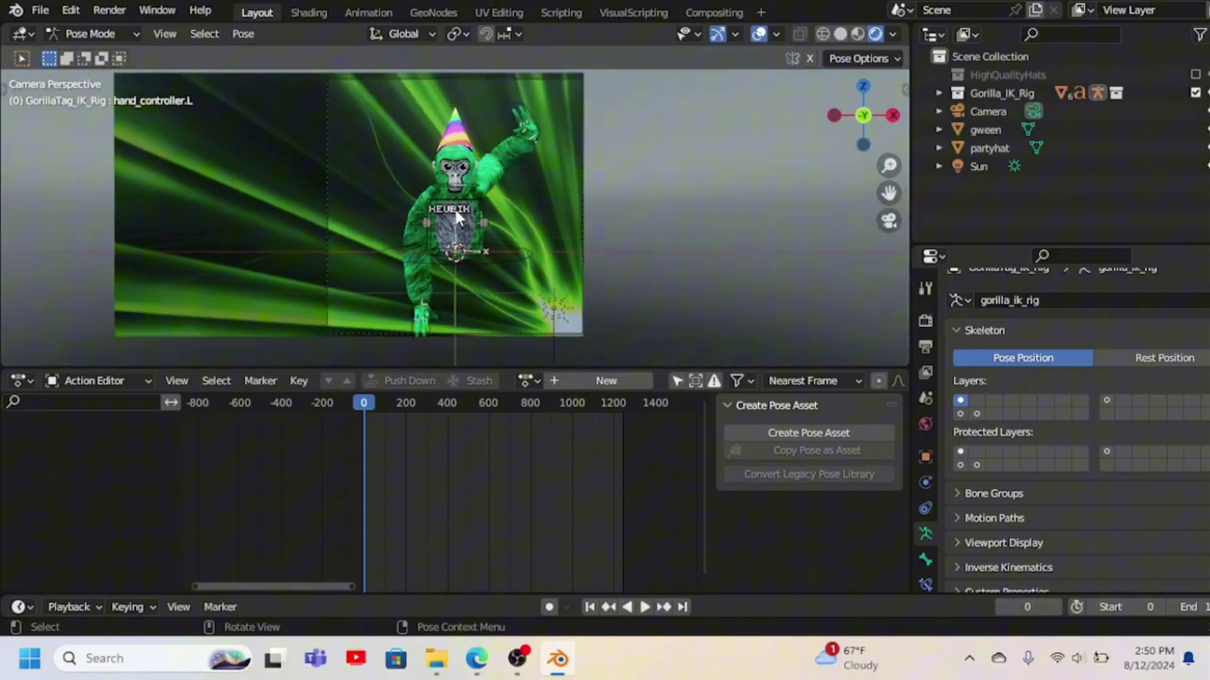
scroll(456, 211, up, 2)
scroll(456, 211, down, 2)
scroll(455, 211, up, 4)
scroll(456, 216, down, 4)
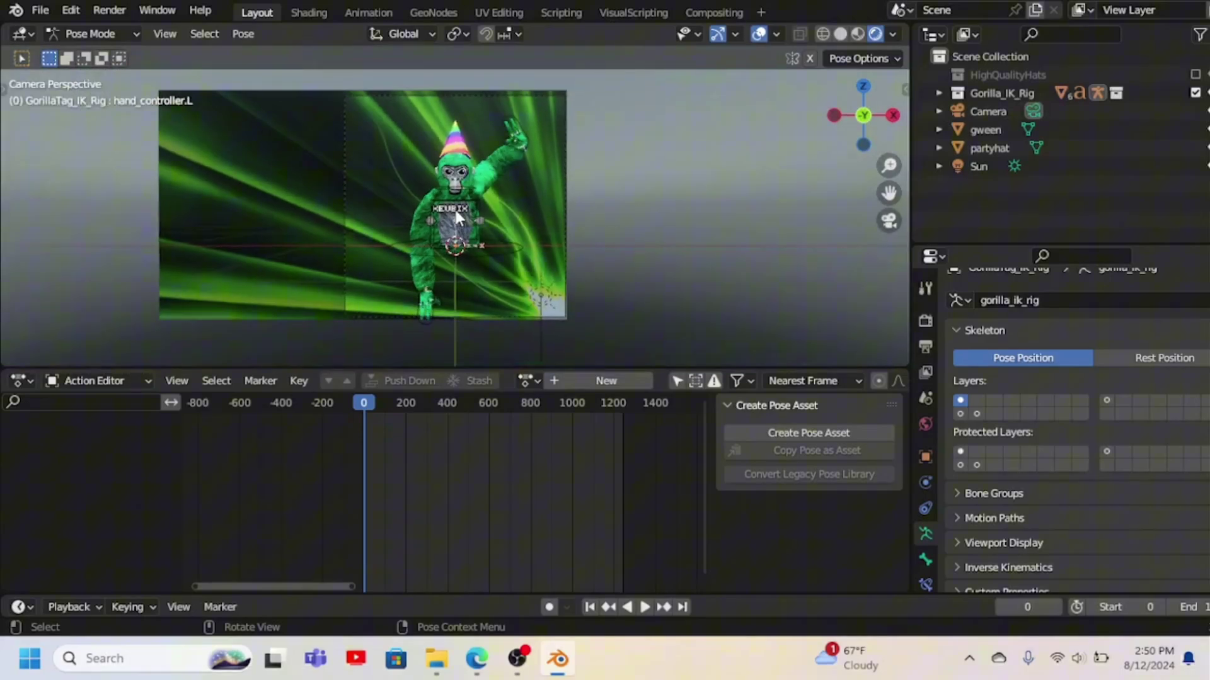
scroll(456, 216, up, 3)
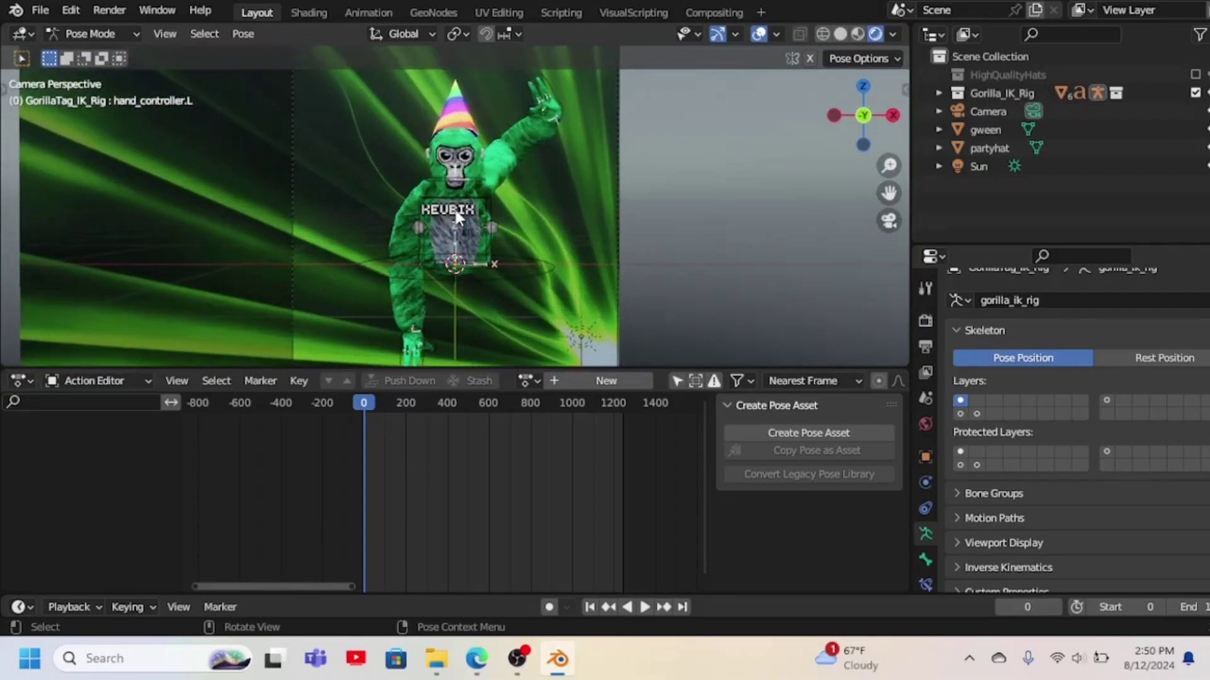
scroll(458, 217, down, 1)
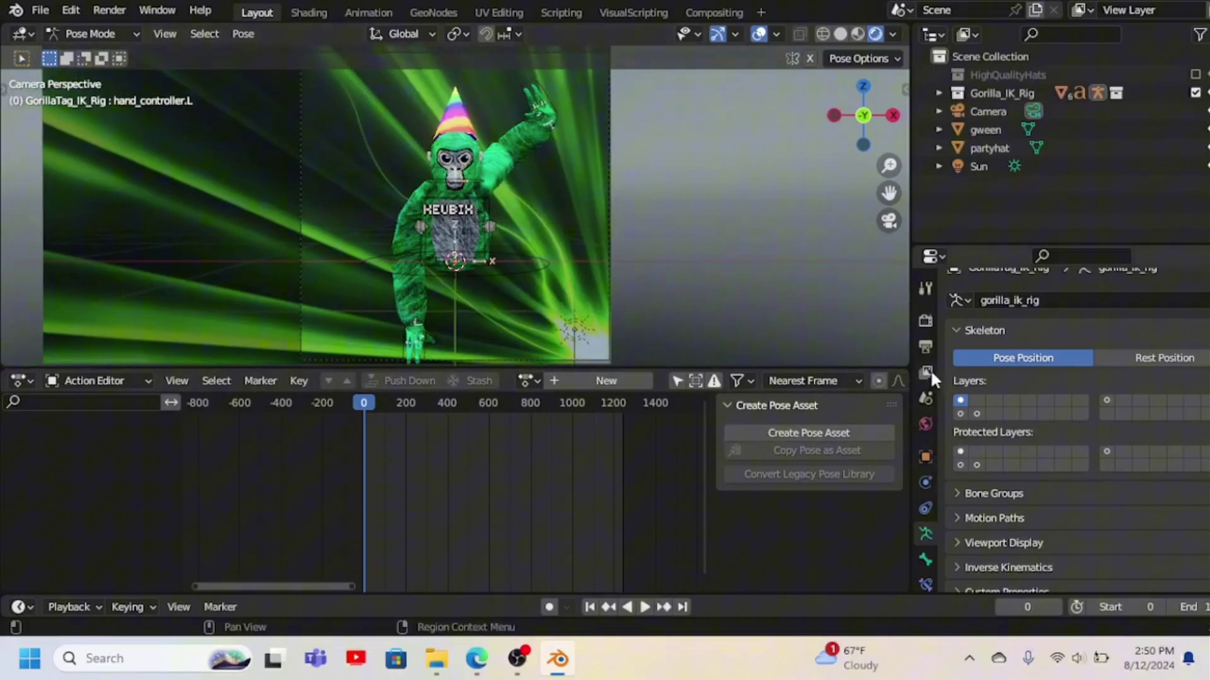
Set the render output's file format to PNG
click(926, 347)
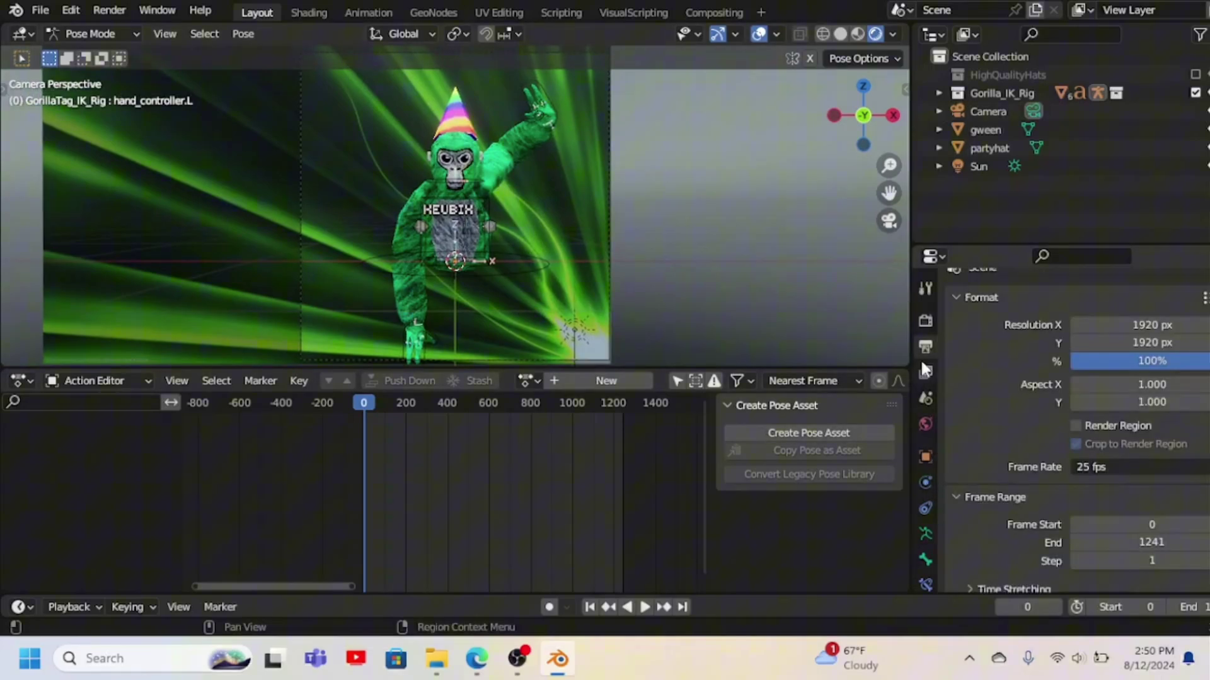
scroll(1027, 454, down, 10)
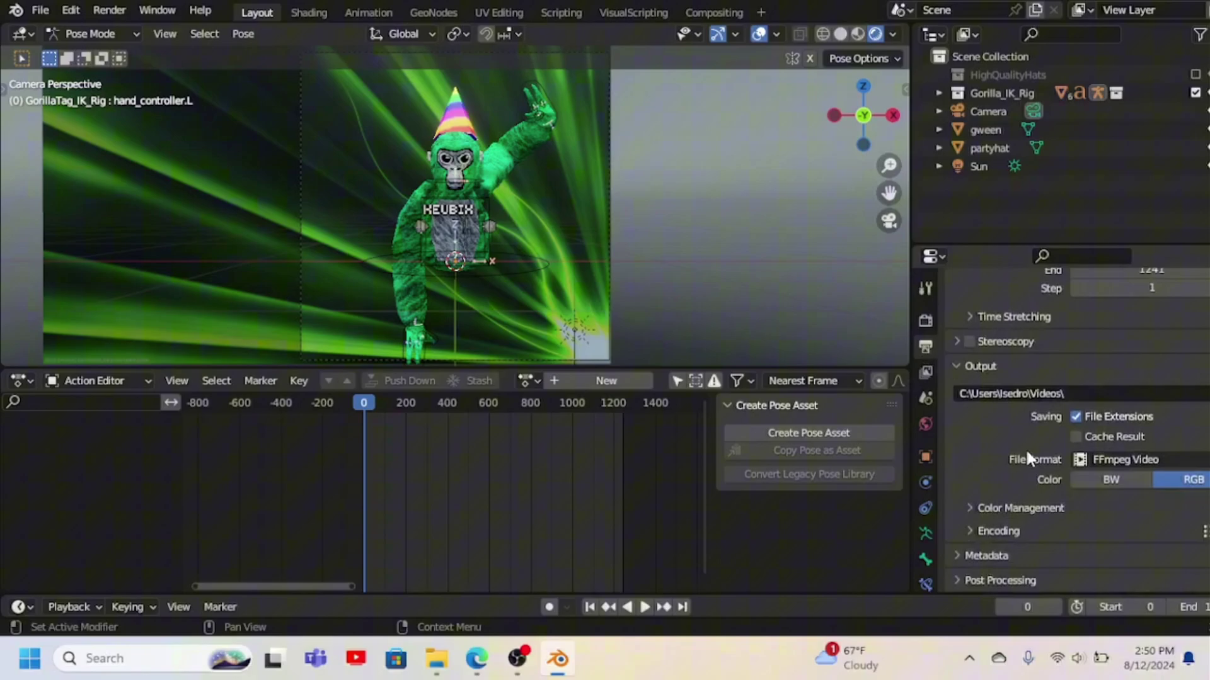
click(1179, 459)
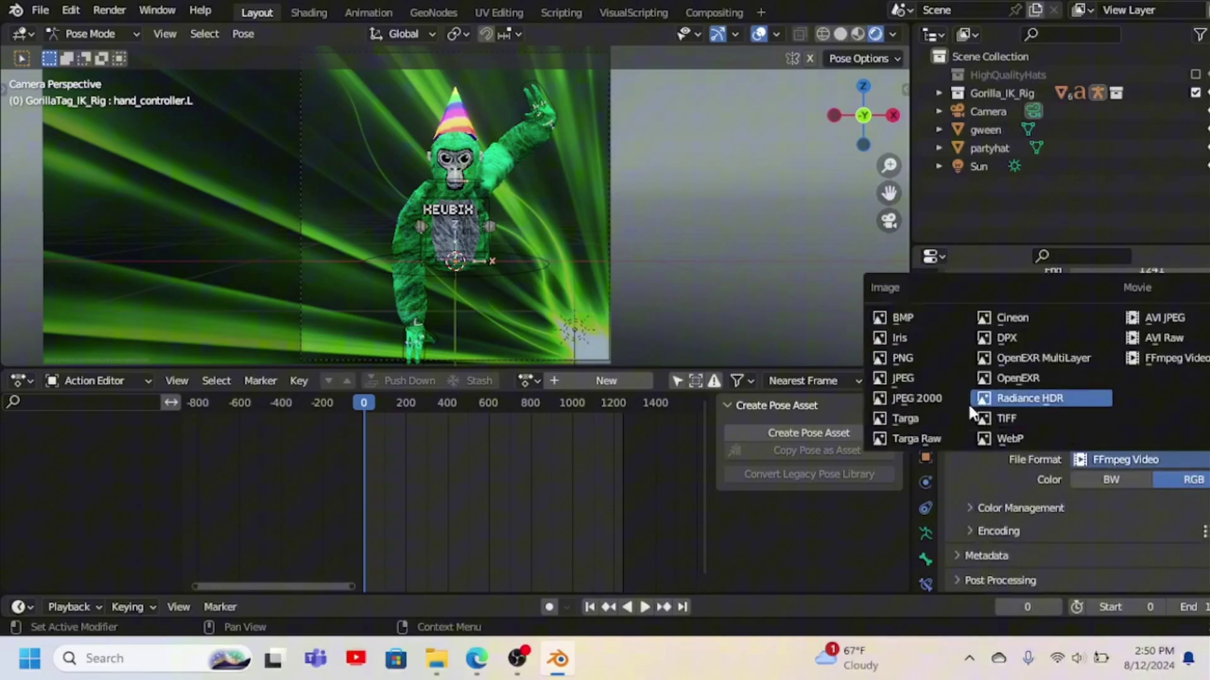
click(925, 353)
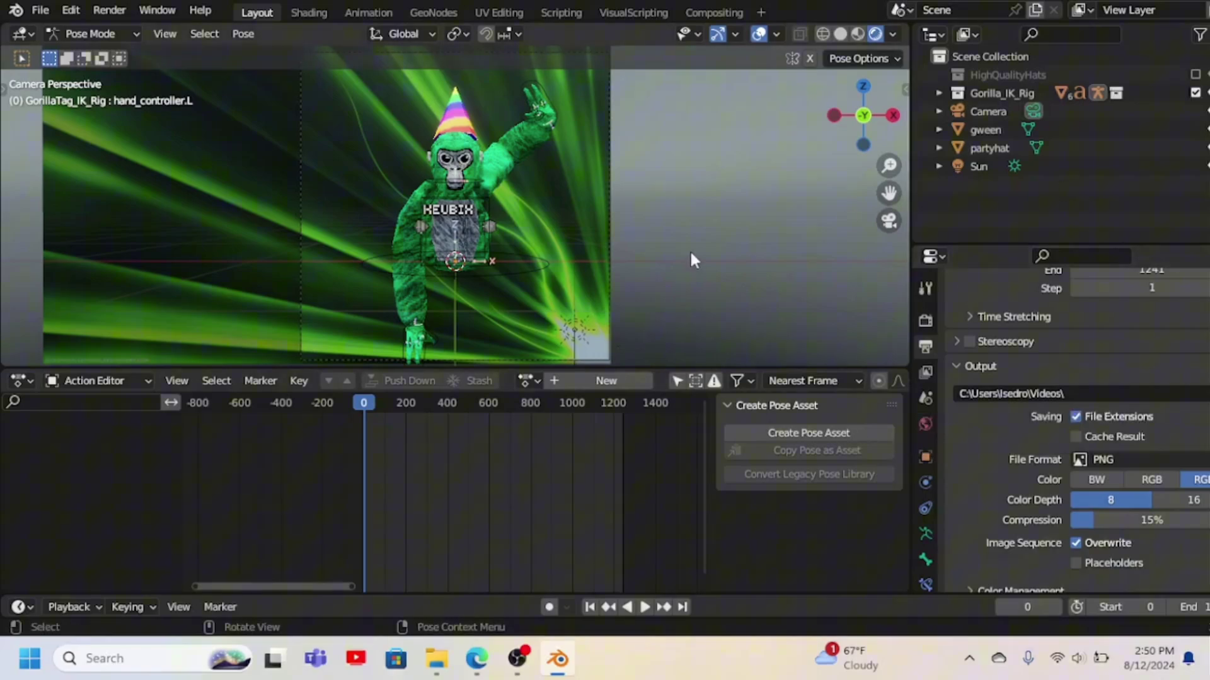
Render frame 0, inspect the rendered image up close, and return to the scene outside the camera view
scroll(691, 258, down, 2)
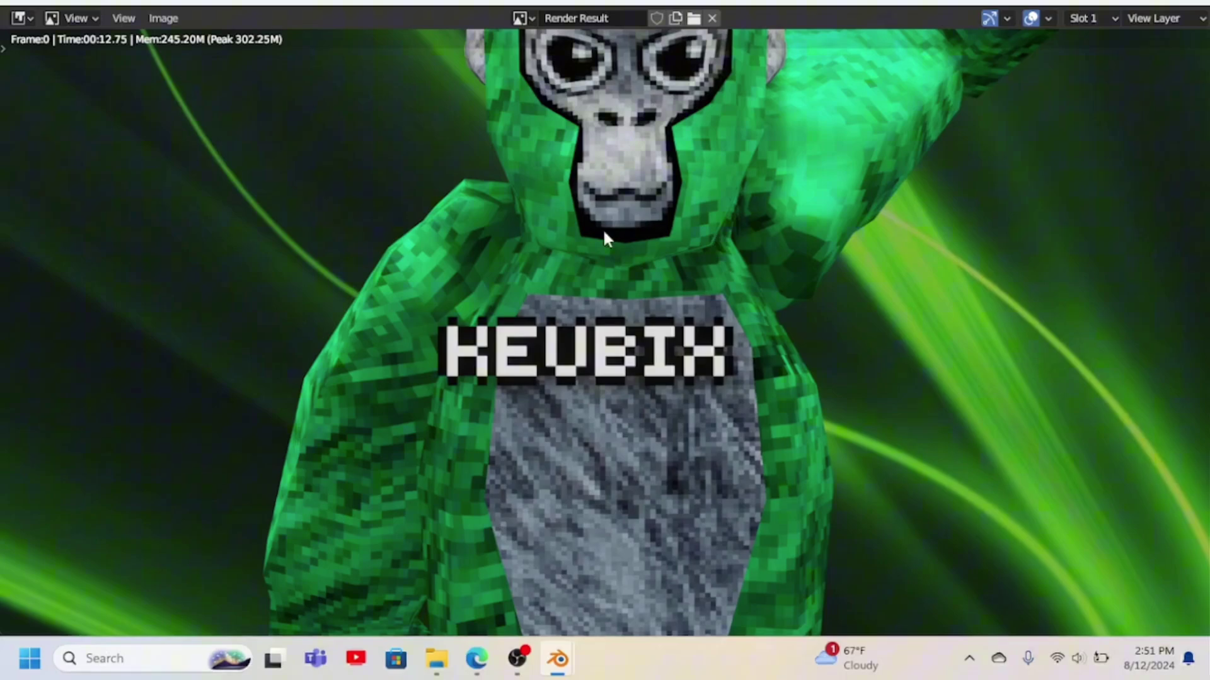
key(Escape)
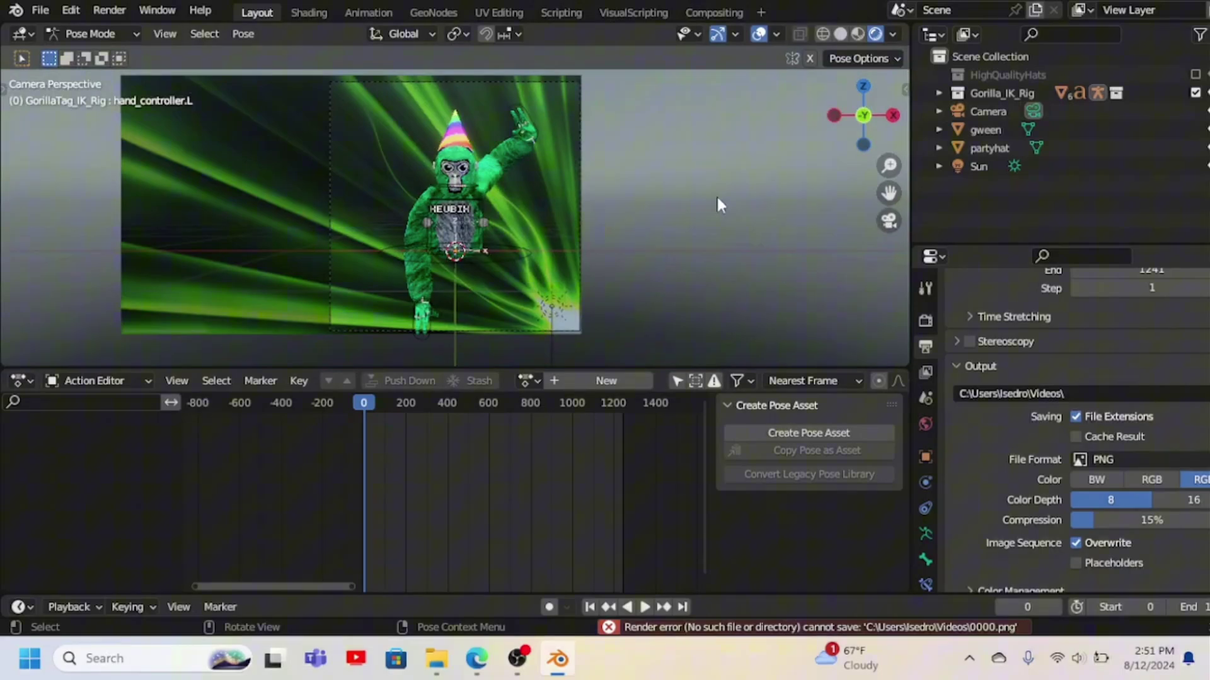
click(888, 221)
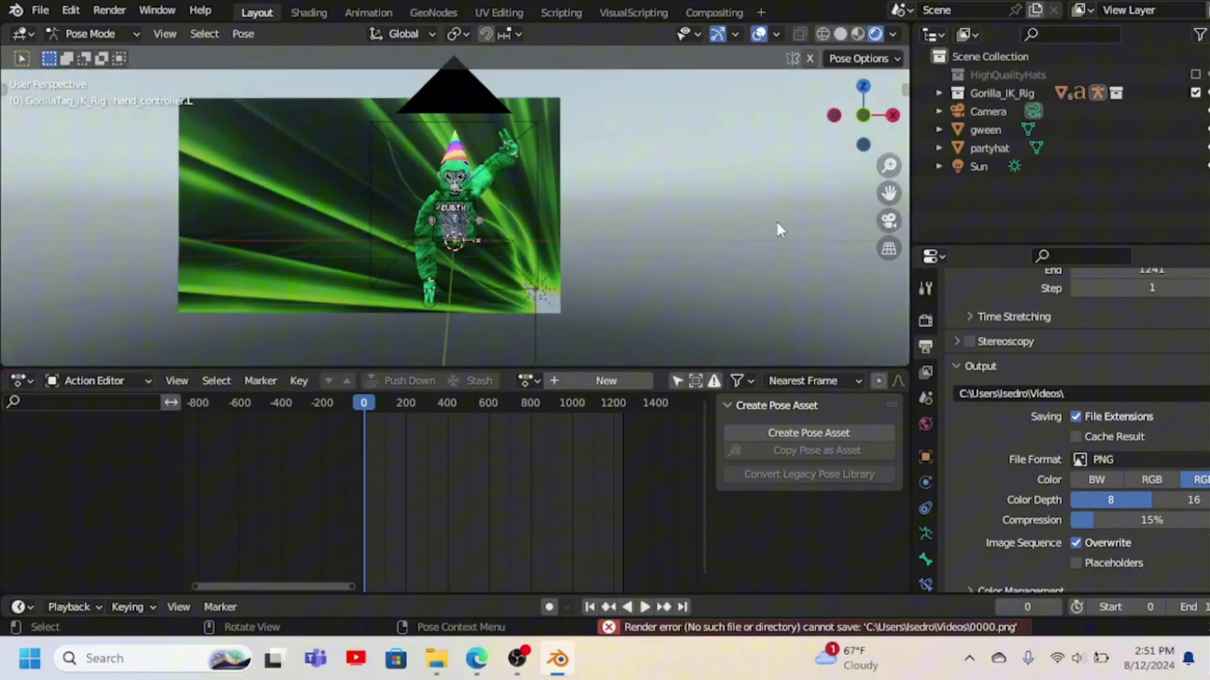